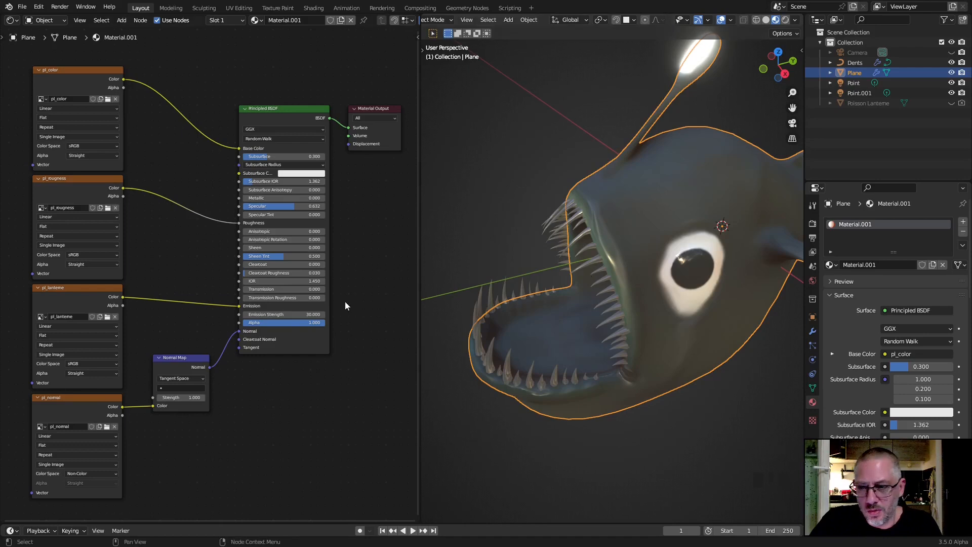
- Enable the Node Wrangler add-on in the preferences and save the preferences
middle_drag(167, 176, 190, 225)
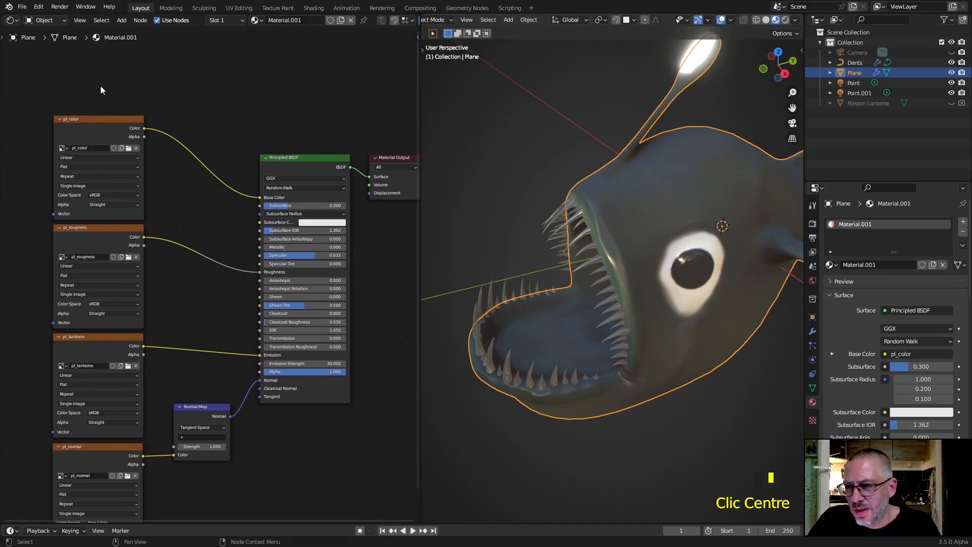
click(46, 13)
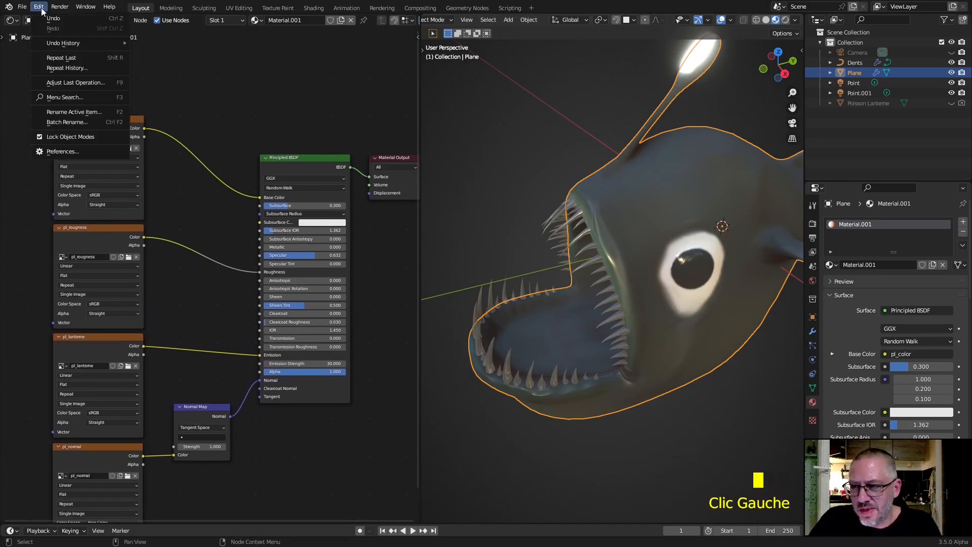
click(75, 149)
click(288, 39)
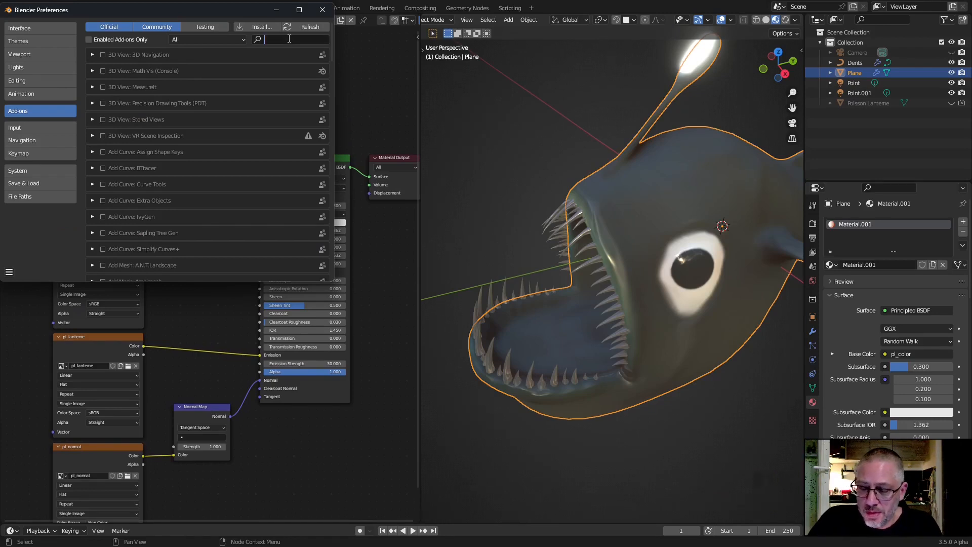
text(w)
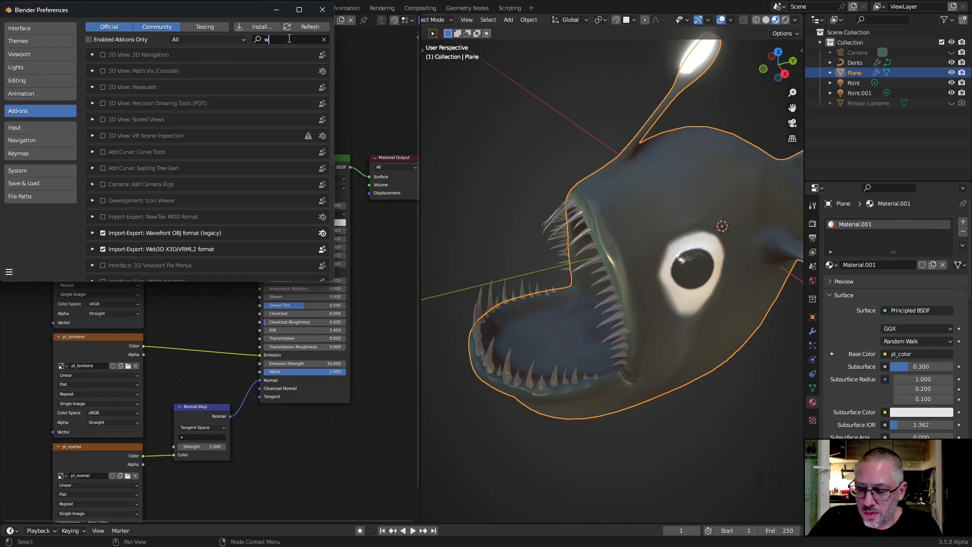
text(r)
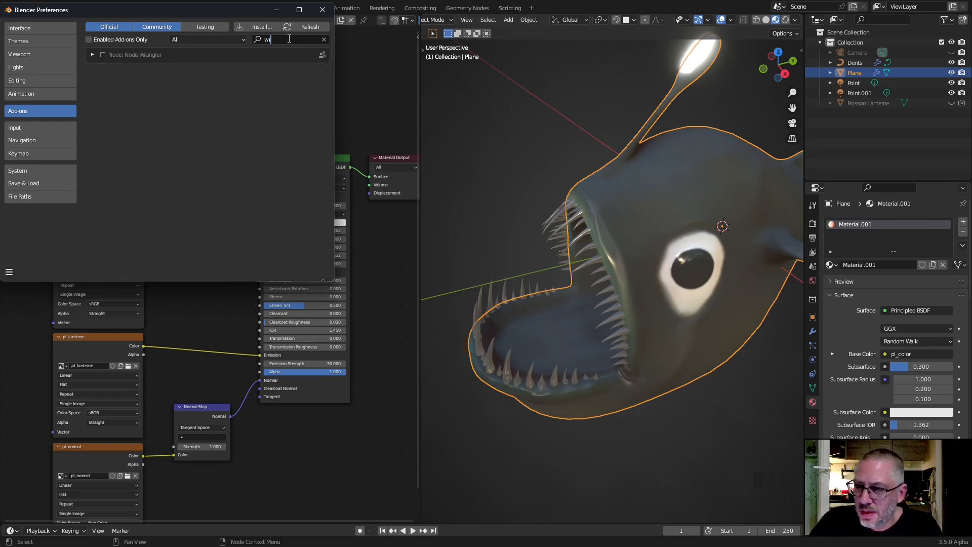
click(102, 54)
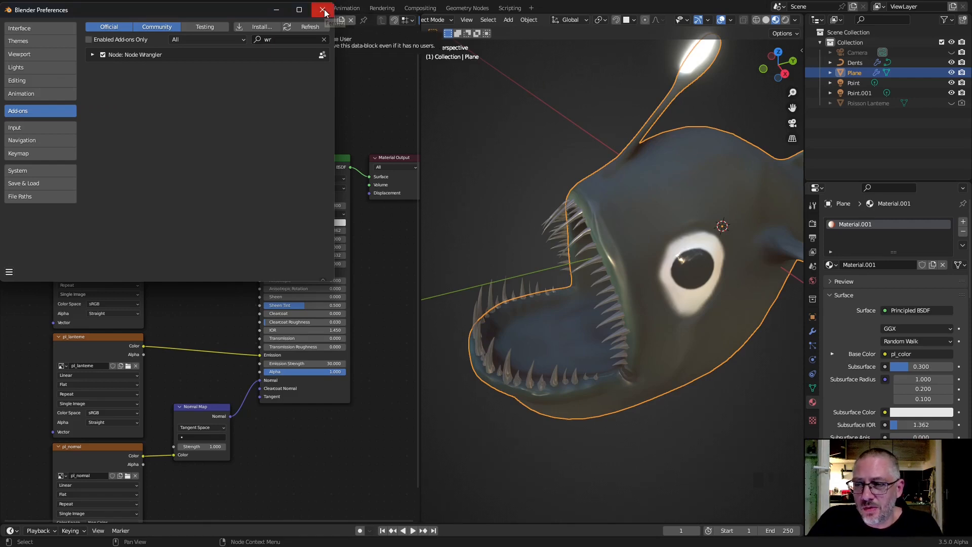
click(10, 272)
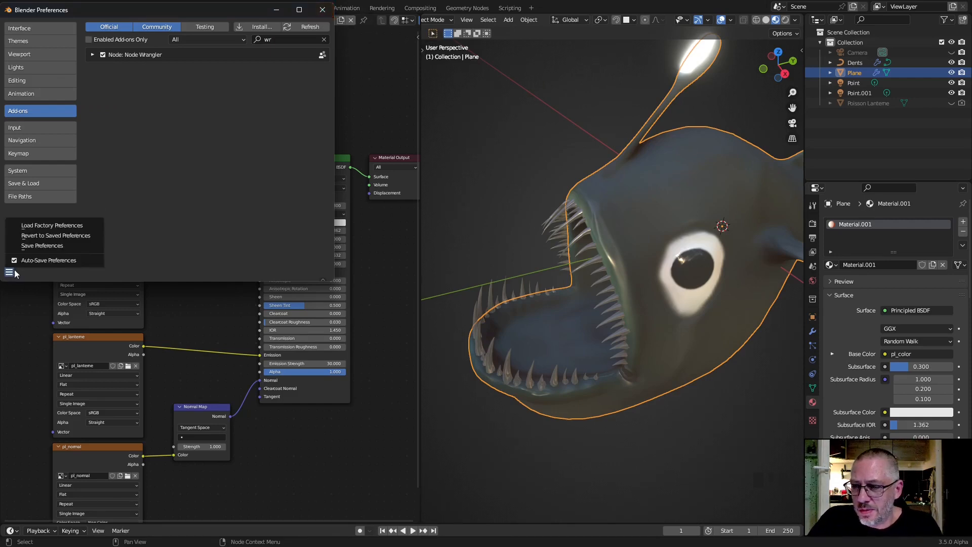
click(51, 245)
click(322, 10)
- Move the pl_color node up to make room and add a Voronoi Texture node beneath it
middle_drag(275, 119, 311, 195)
scroll(236, 256, up, 3)
drag(162, 198, 154, 99)
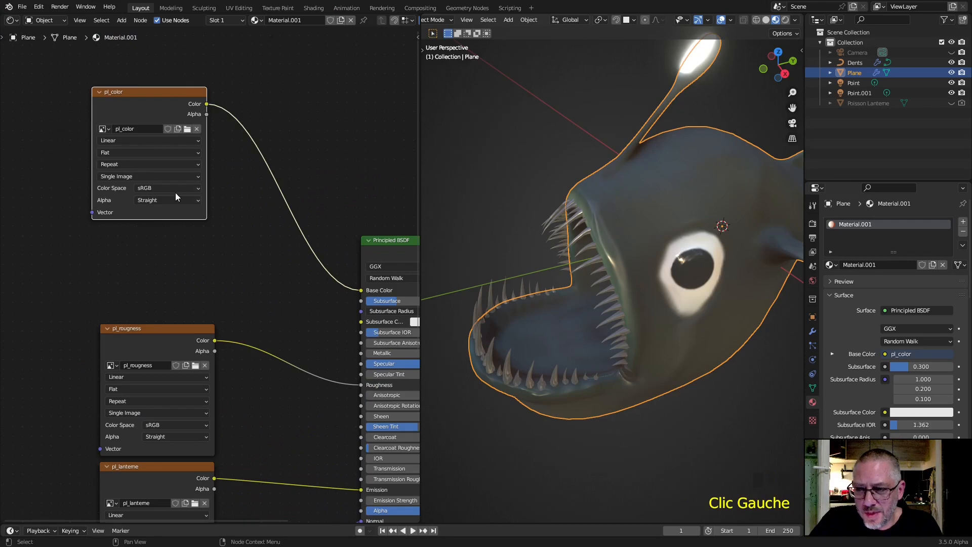
click(123, 20)
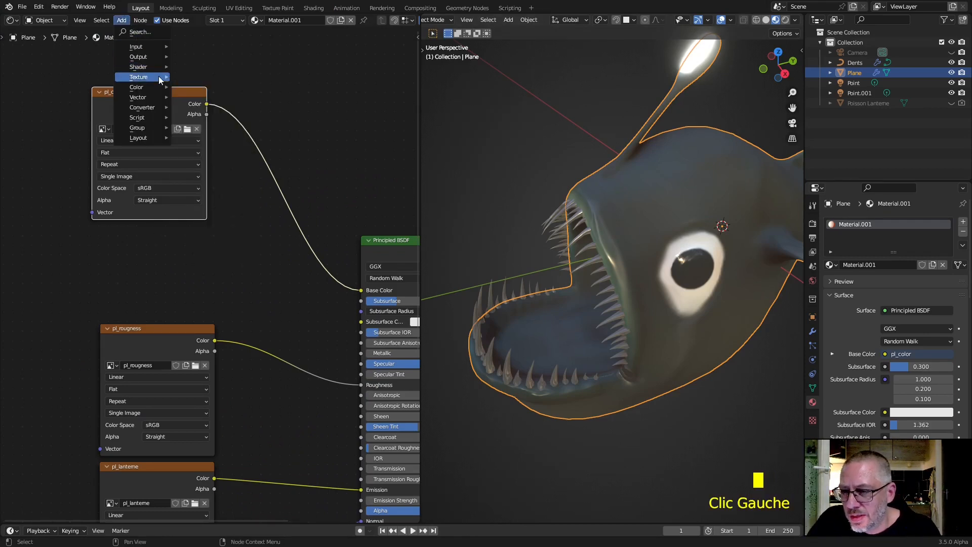
mouse_move(150, 93)
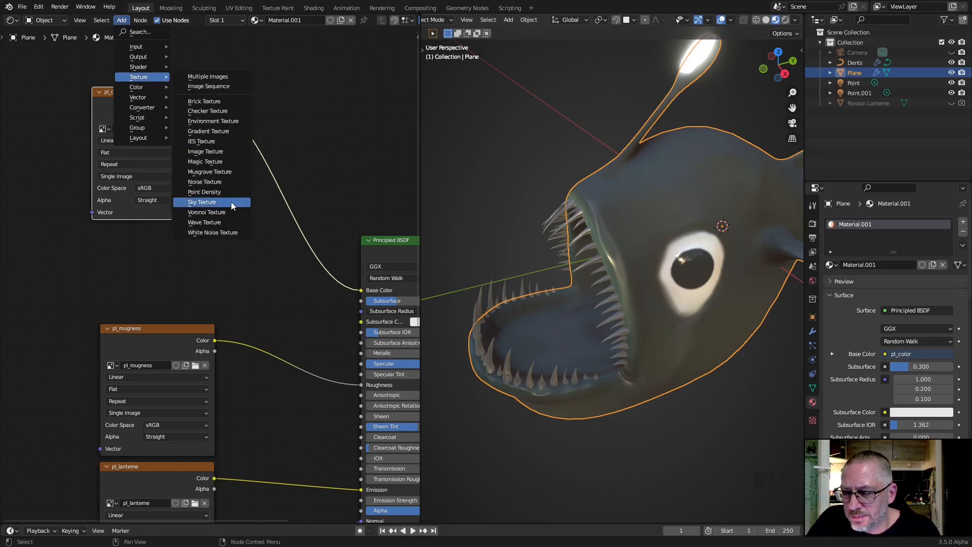
click(234, 212)
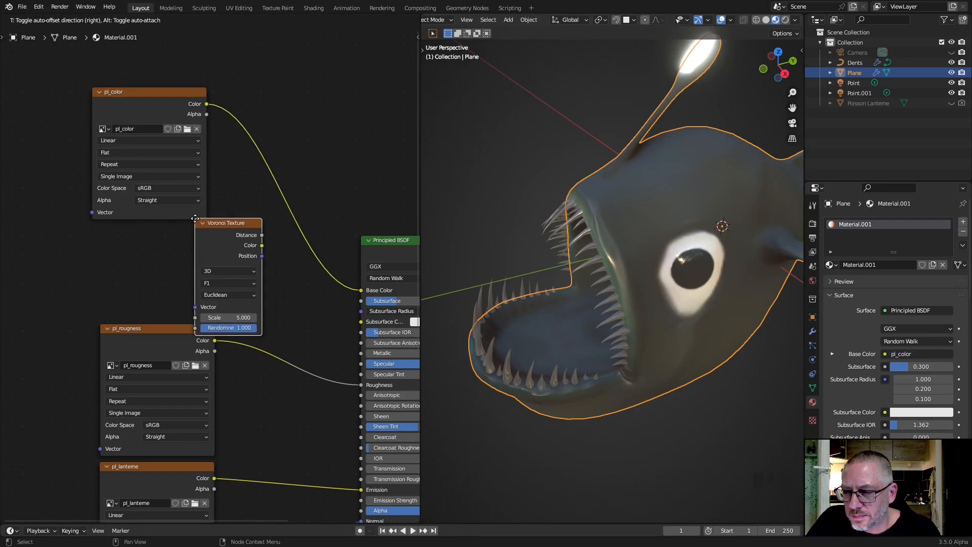
click(201, 218)
- Arrange the pl_color and Voronoi Texture nodes one above the other, clear of the pl_rougness node
scroll(225, 232, down, 4)
drag(228, 234, 142, 231)
drag(184, 204, 159, 168)
drag(156, 229, 175, 210)
- Insert a Mix Color node on the link between pl_color and the Principled BSDF's Base Color
scroll(191, 145, up, 3)
middle_drag(192, 143, 243, 284)
scroll(206, 280, up, 4)
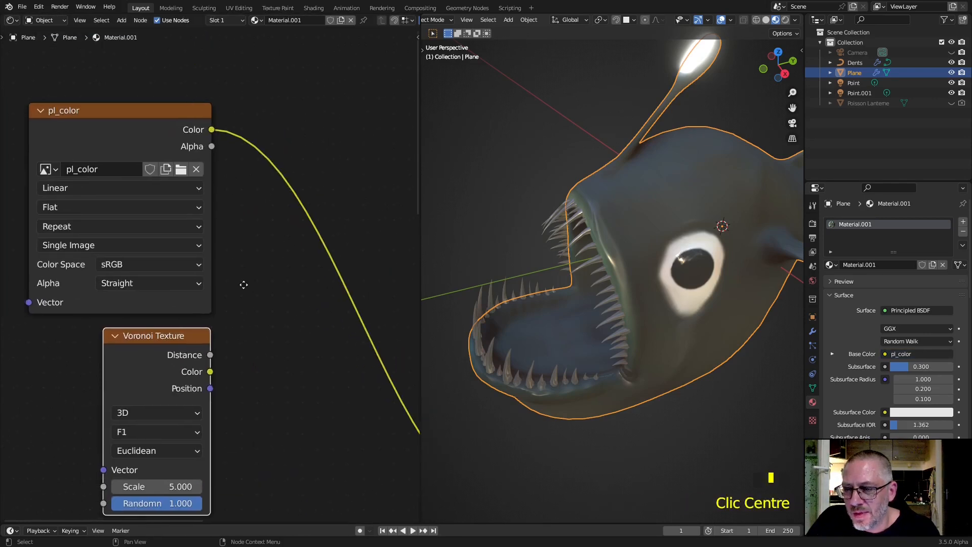
click(121, 21)
mouse_move(156, 87)
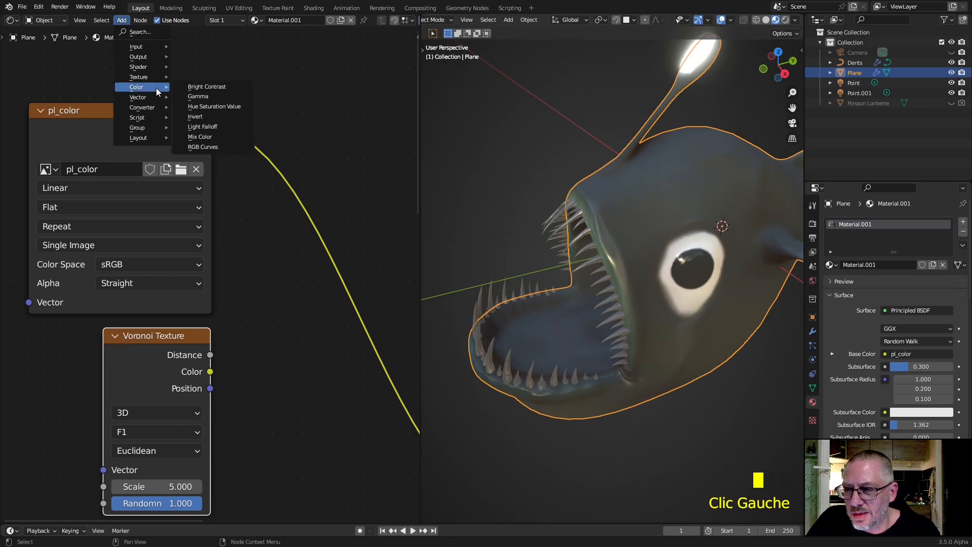
click(224, 138)
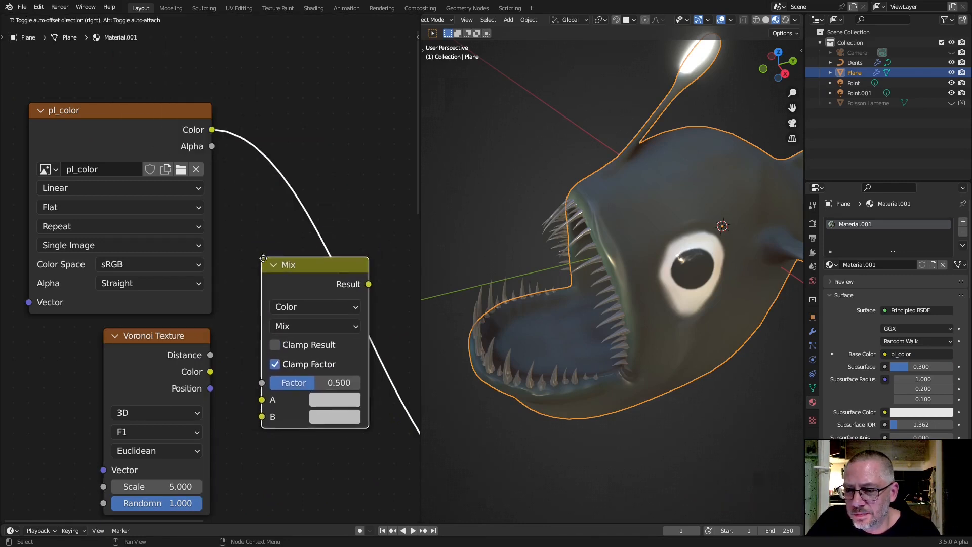
click(292, 245)
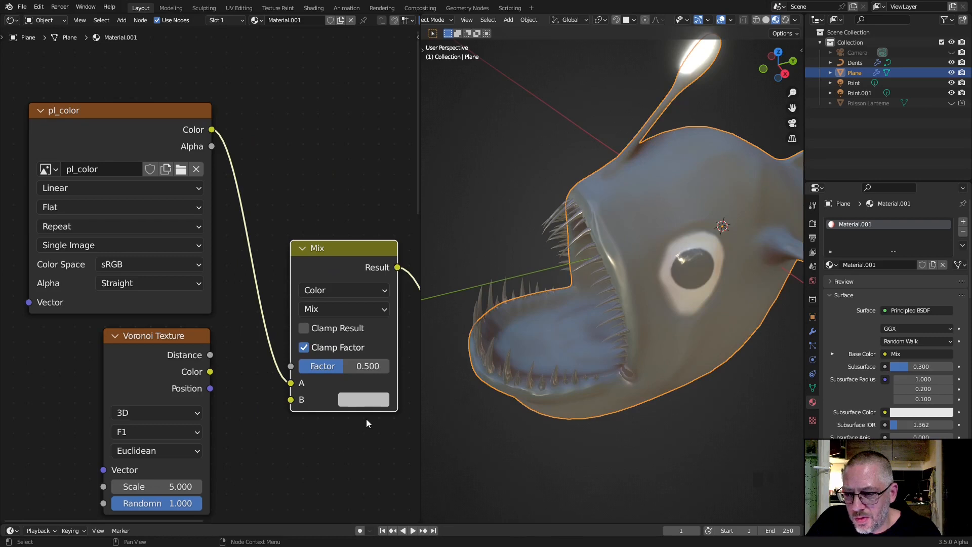
- Set the Mix node's B colour to saturated red and its Factor to 1.000
click(364, 400)
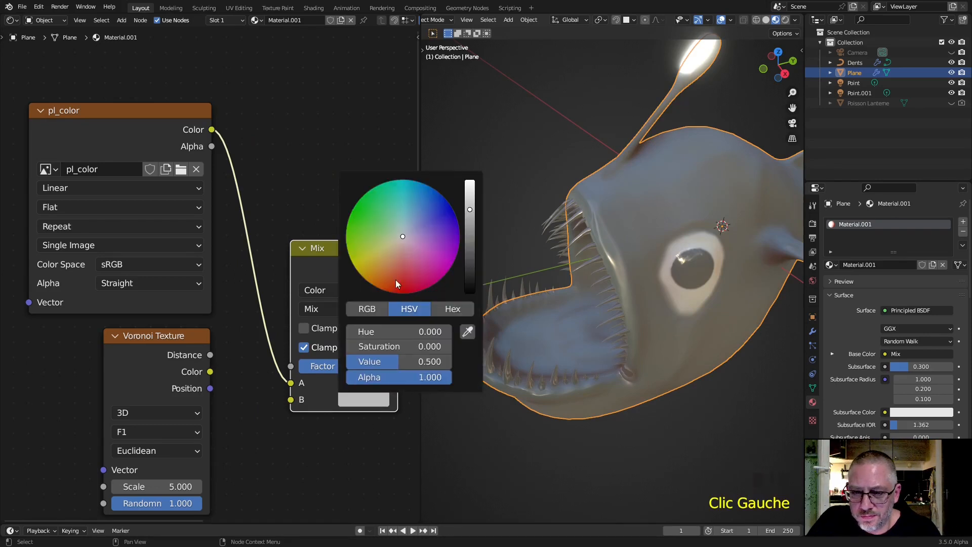
click(396, 283)
click(314, 175)
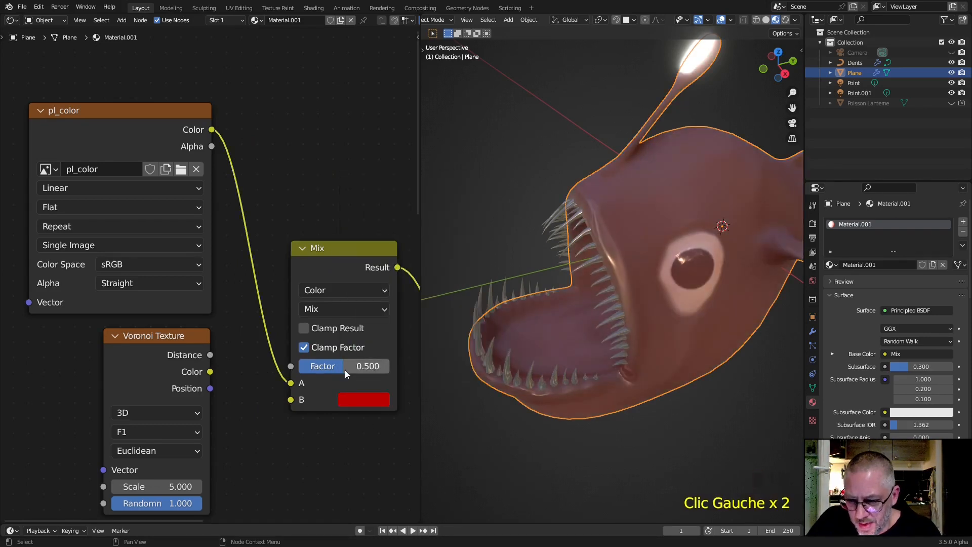
drag(336, 368, 388, 366)
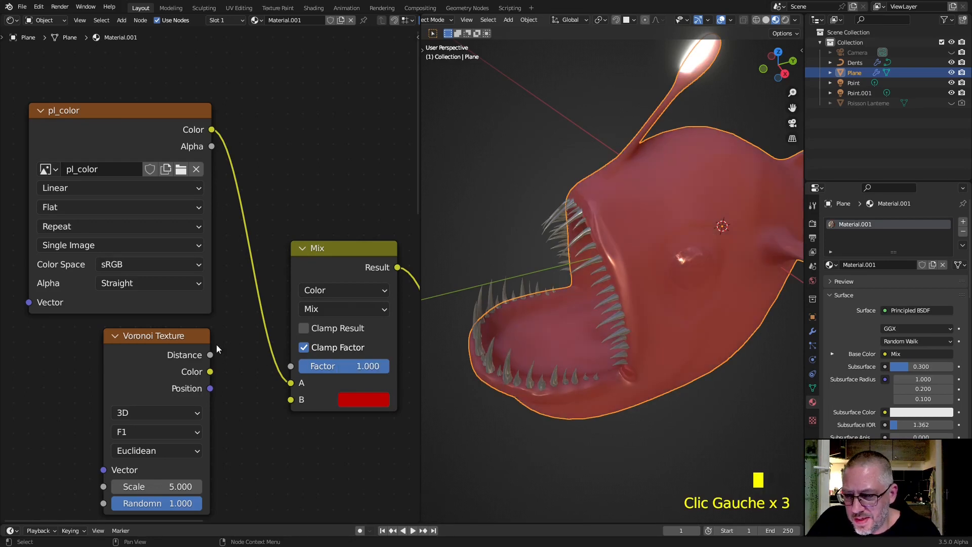
- Feed the Voronoi Texture's Distance into the Mix node's Factor, and add Mapping and Texture Coordinate nodes ahead of its Vector input
drag(210, 355, 292, 365)
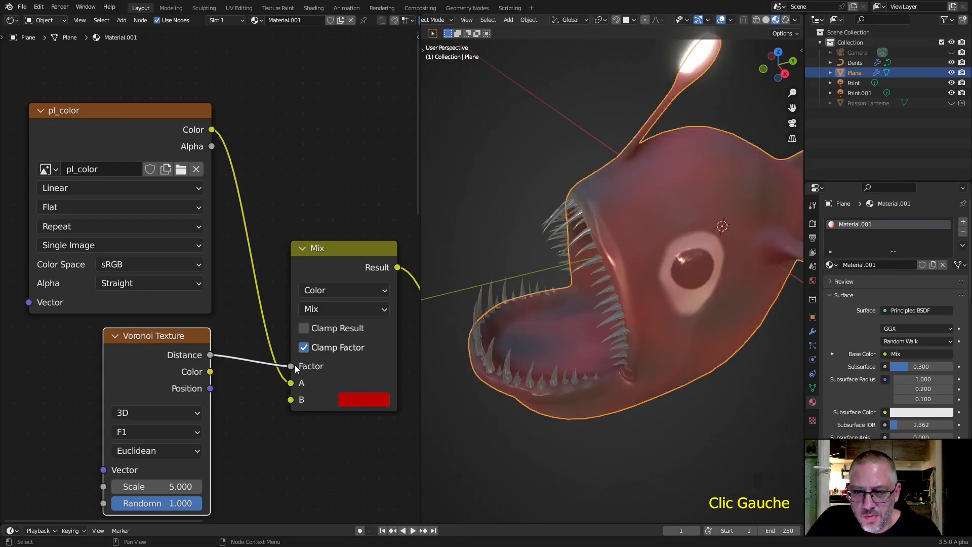
scroll(695, 202, down, 2)
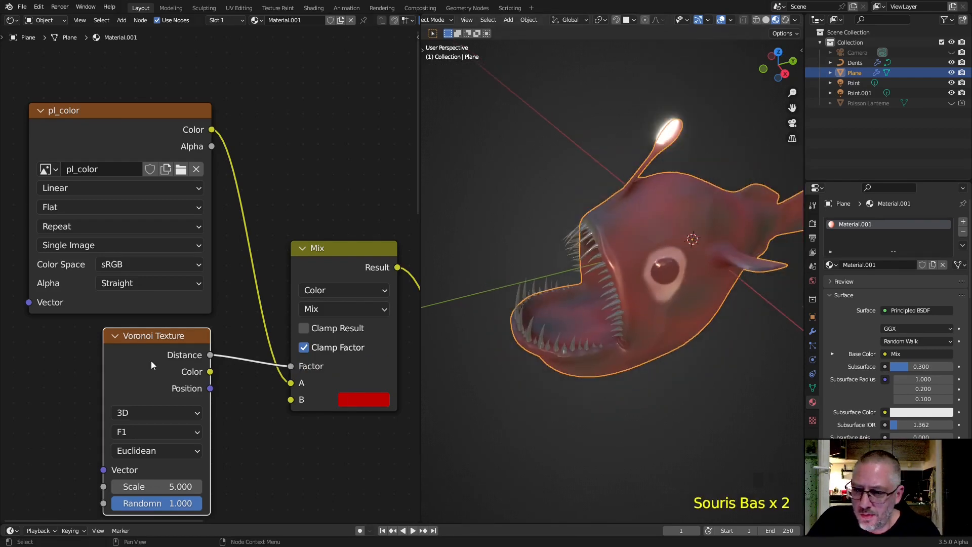
click(162, 341)
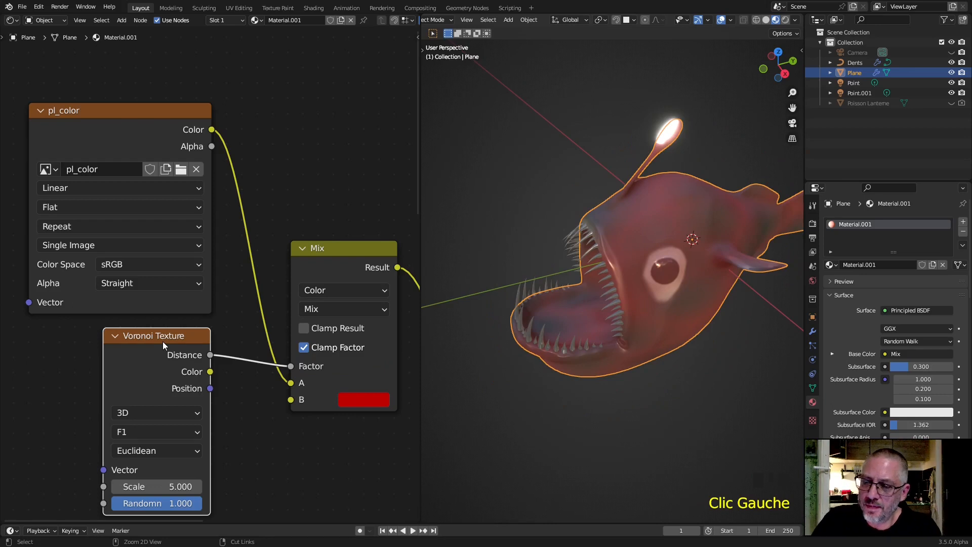
key(ctrl+t)
scroll(169, 345, down, 2)
middle_drag(186, 344, 300, 306)
scroll(265, 309, down, 1)
scroll(264, 309, up, 5)
scroll(189, 339, up, 3)
scroll(196, 323, down, 1)
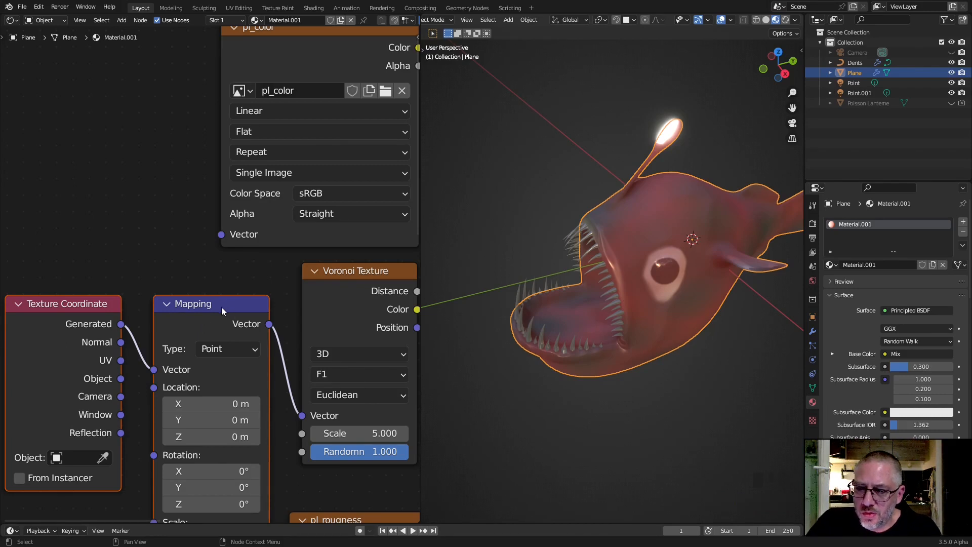
- Shift the Texture Coordinate, Mapping and Voronoi Texture nodes away from the Mix node to free space before it
mouse_move(216, 304)
mouse_down()
mouse_move(214, 285)
mouse_move(206, 288)
mouse_up()
click(198, 287)
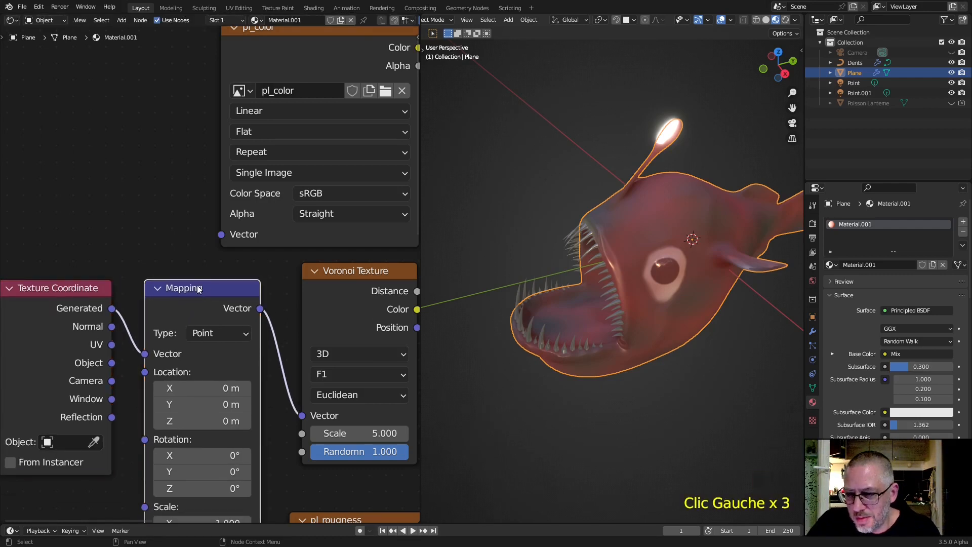
click(43, 288)
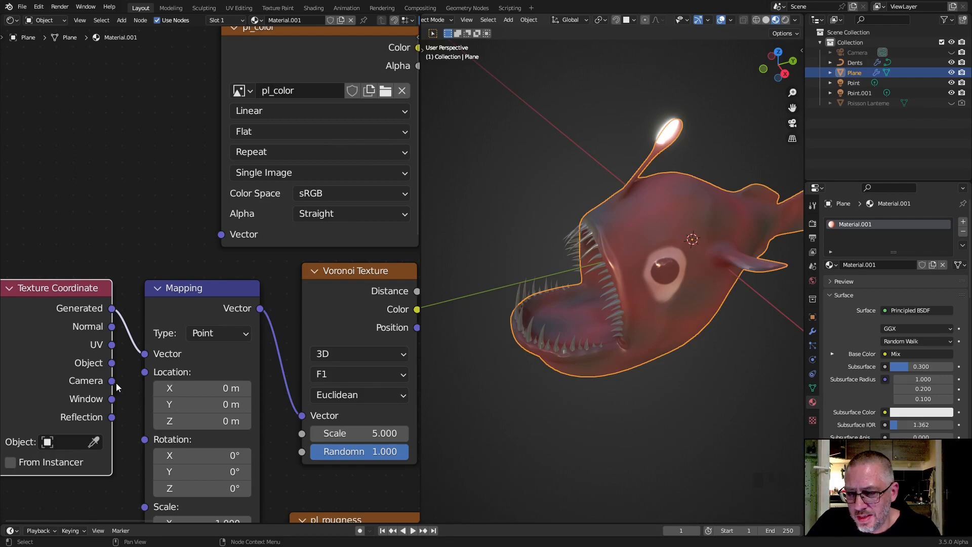
middle_drag(145, 362, 136, 306)
scroll(228, 273, down, 9)
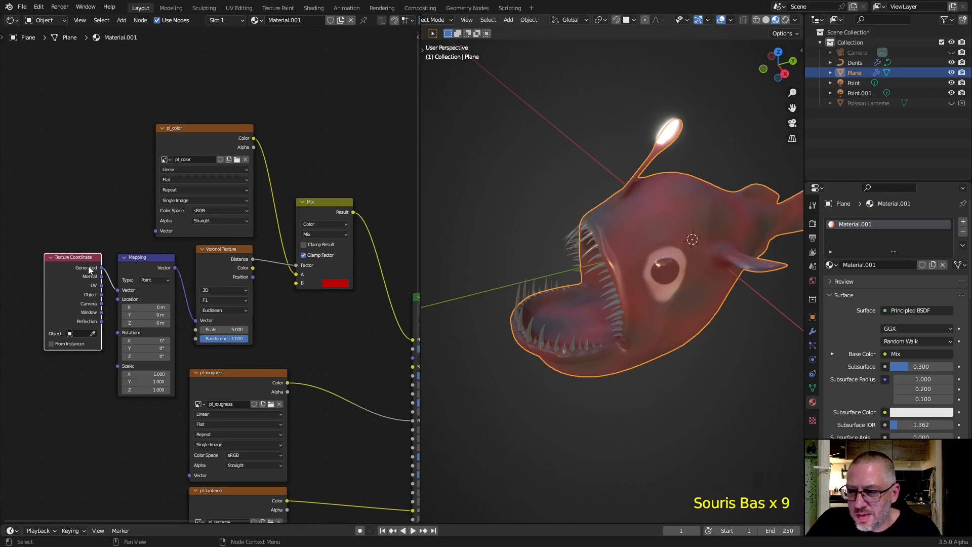
click(60, 276)
drag(155, 258, 127, 249)
drag(235, 252, 187, 253)
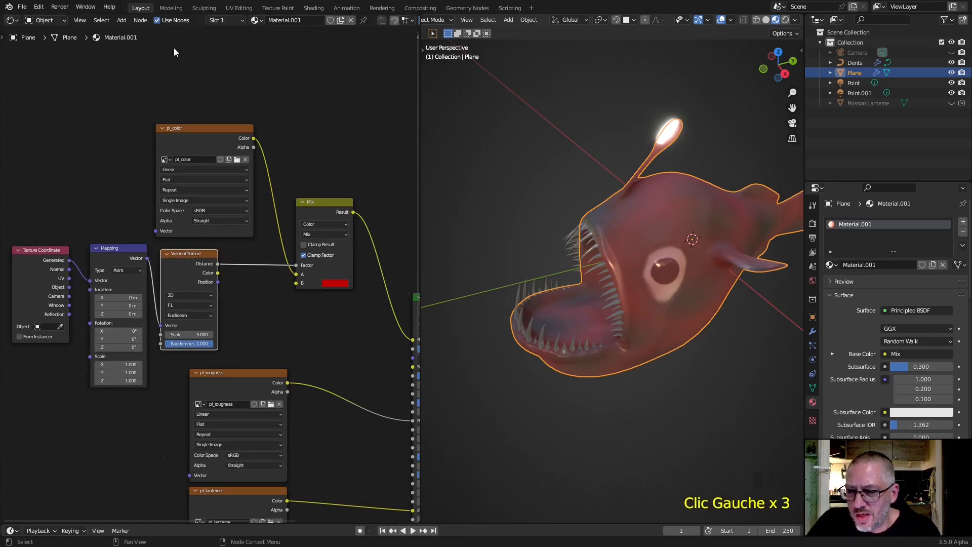
- Add a ColorRamp node between the Voronoi Texture and Mix nodes, dropping it onto the link from pl_color
click(124, 20)
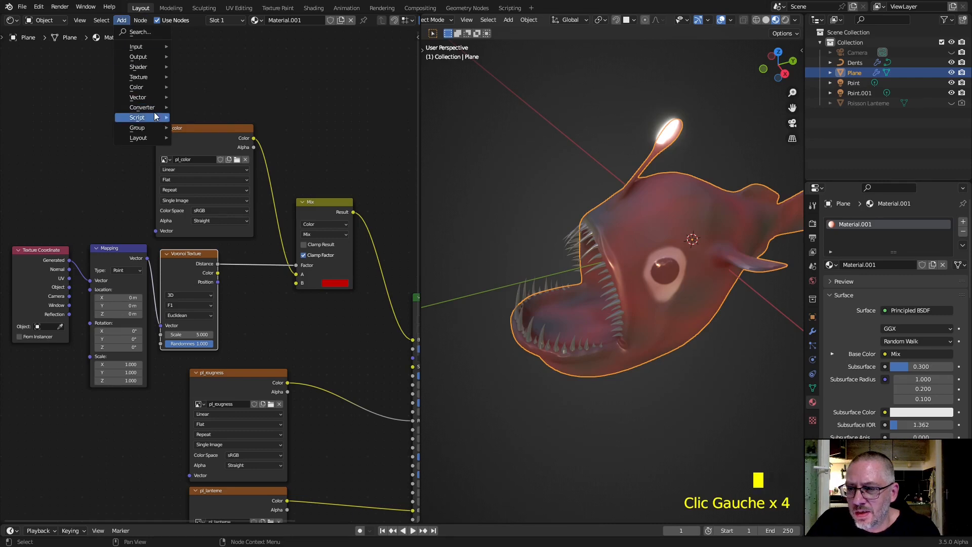
mouse_move(152, 111)
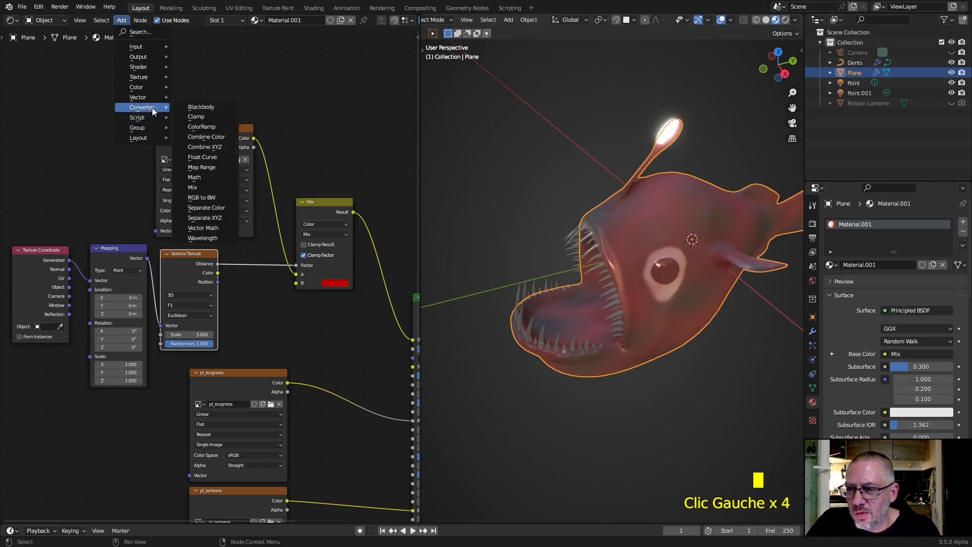
click(202, 127)
click(286, 212)
- Bring the ColorRamp's black and white stops close together near the middle, with the white stop at position 0.486
middle_drag(305, 262, 220, 251)
scroll(218, 248, up, 8)
drag(217, 231, 273, 231)
click(362, 229)
drag(362, 229, 275, 235)
middle_drag(602, 233, 546, 172)
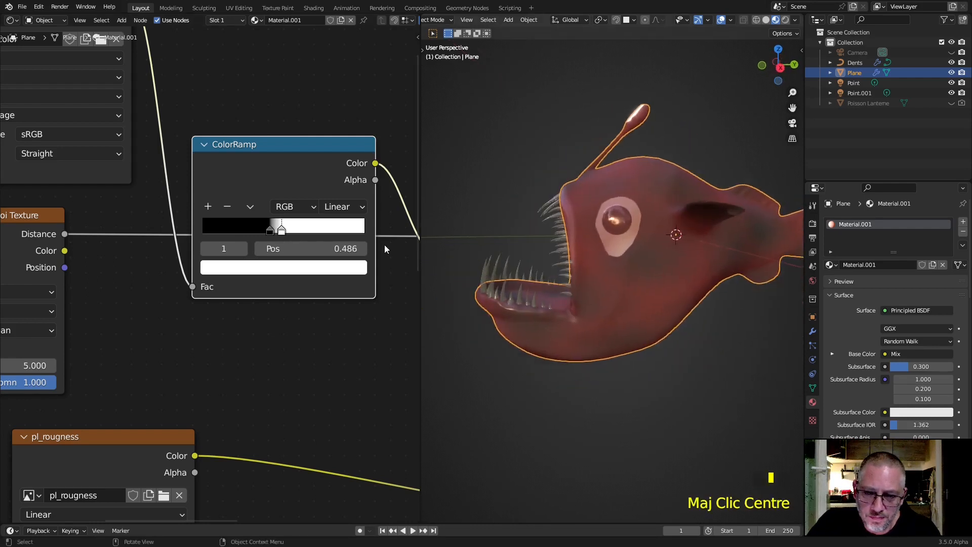
- Set the Voronoi Texture to 4D with the Smooth F1 feature output and inspect the result on the fish
scroll(151, 284, up, 2)
middle_drag(152, 284, 349, 245)
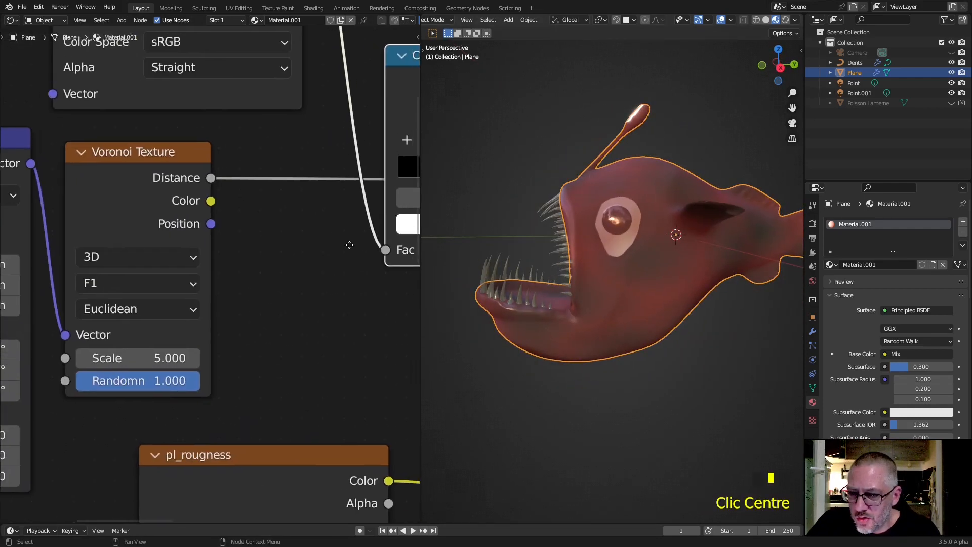
click(162, 262)
click(146, 347)
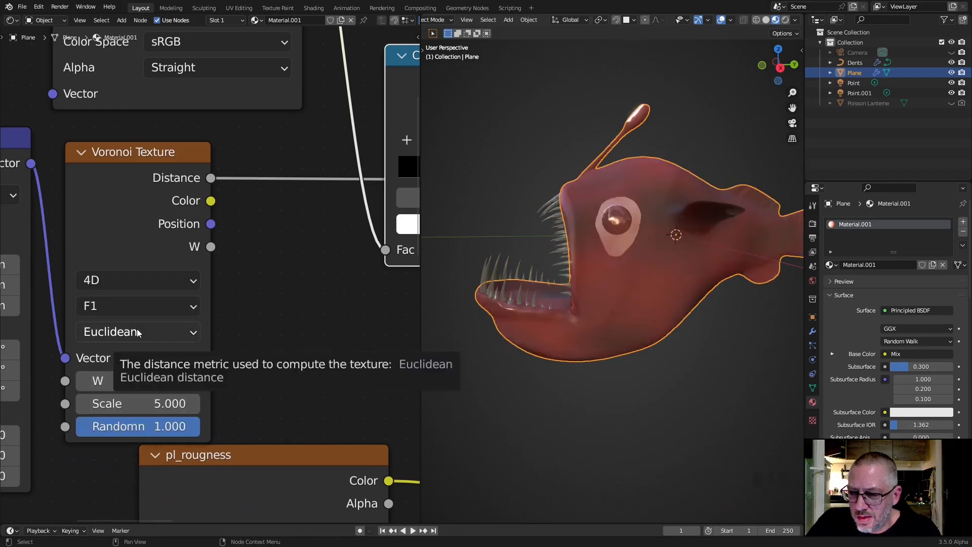
click(138, 307)
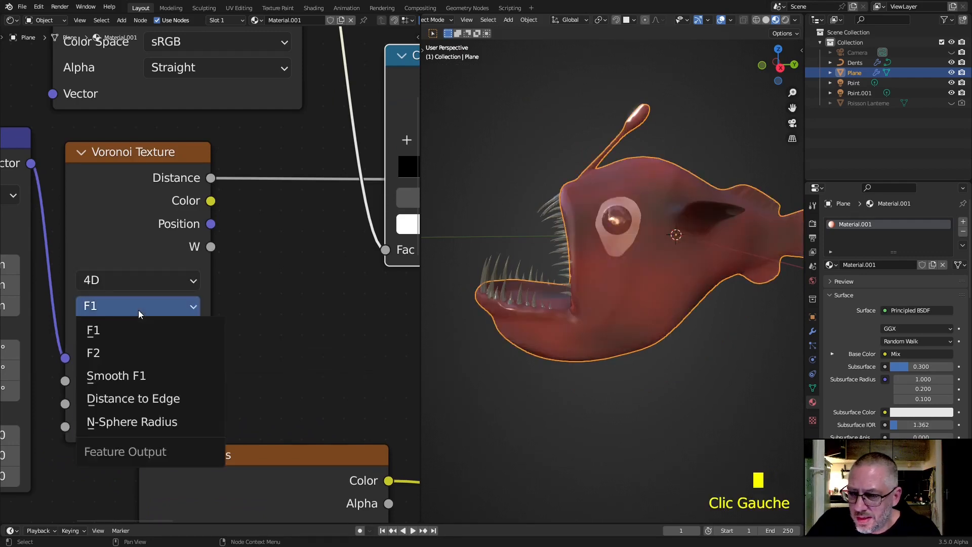
click(147, 375)
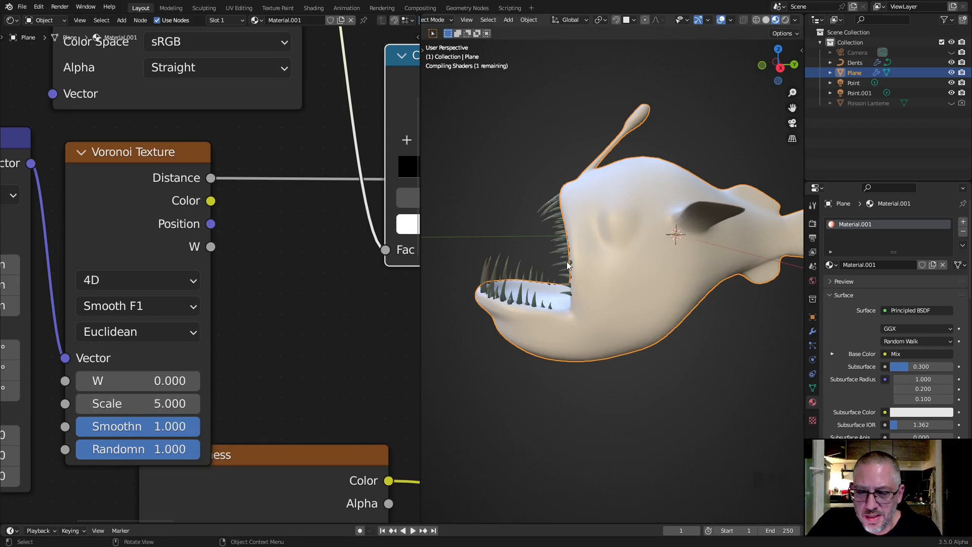
middle_click(535, 250)
middle_click(521, 230)
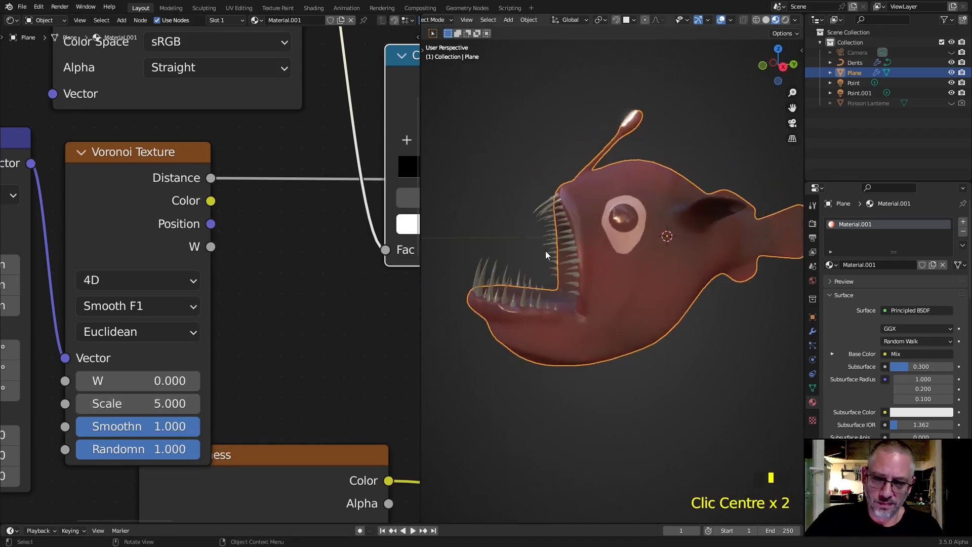
scroll(498, 286, down, 3)
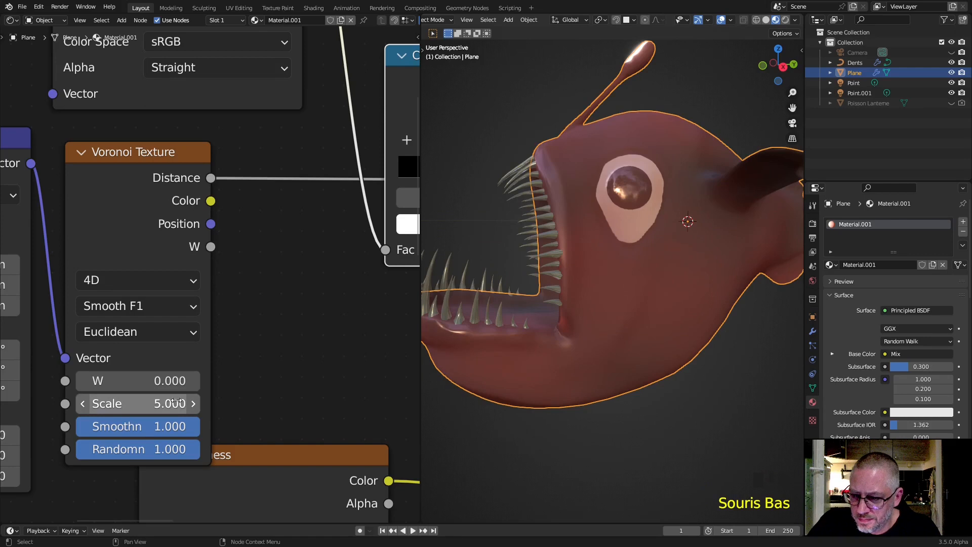
- Move the ColorRamp's white stop to position 0.759, away from the black stop
middle_drag(326, 221, 175, 254)
drag(349, 207, 412, 220)
scroll(270, 333, down, 7)
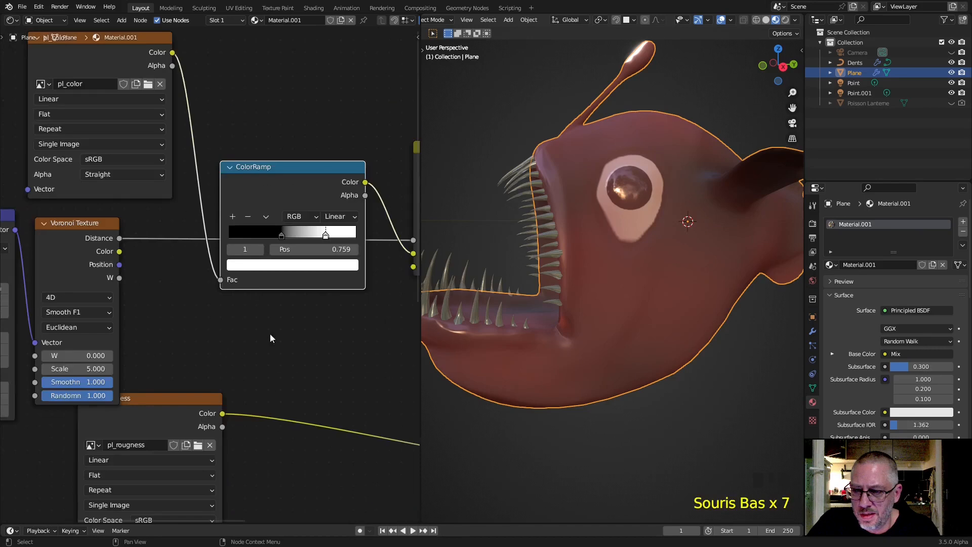
- Darken the Mix node's red B colour to a value of 0.316
middle_drag(269, 333, 219, 240)
scroll(282, 224, down, 3)
middle_drag(384, 182, 357, 192)
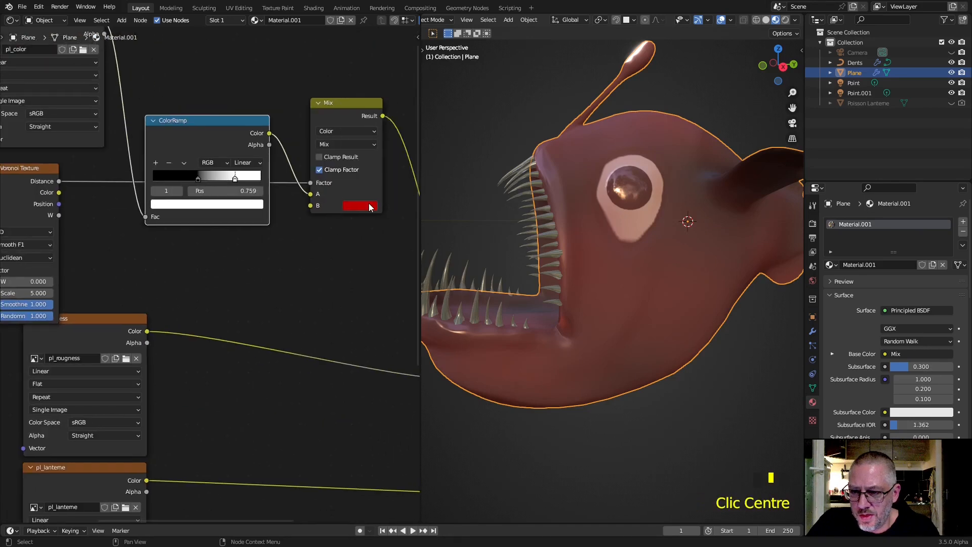
click(370, 208)
mouse_move(432, 100)
mouse_down()
mouse_move(432, 127)
mouse_move(433, 87)
mouse_up()
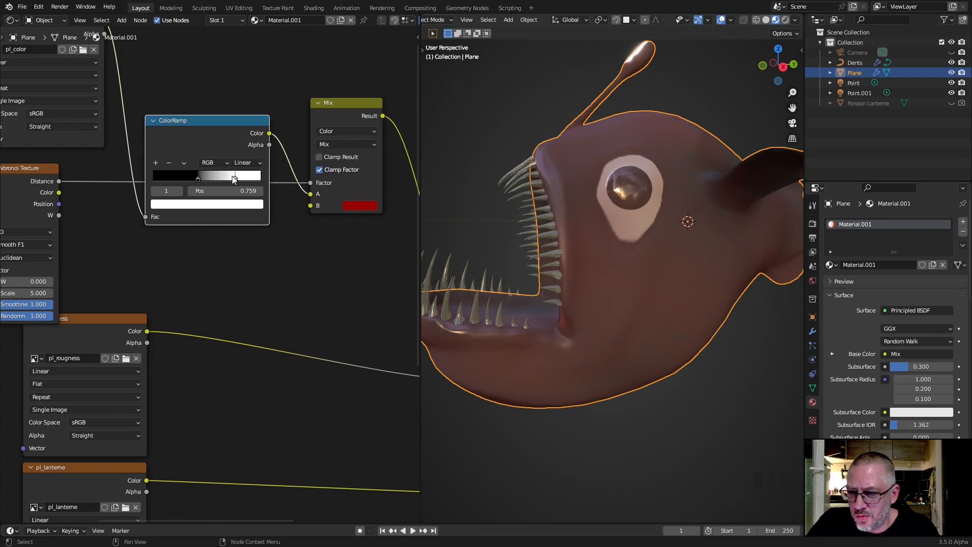
- Slide the ColorRamp's white stop back beside the black one and set the Voronoi Texture scale to 25.300
drag(236, 181, 199, 181)
scroll(175, 248, up, 4)
middle_drag(172, 253, 303, 287)
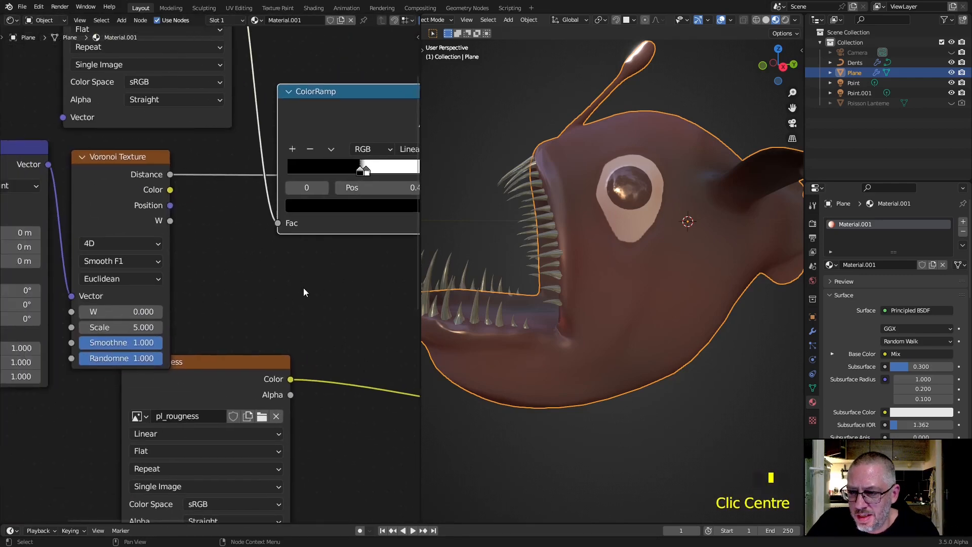
scroll(144, 327, up, 4)
drag(99, 348, 148, 348)
- Brighten the red B colour of the Mix node and check the spots from the front of the fish
middle_drag(218, 282, 87, 256)
scroll(213, 243, down, 8)
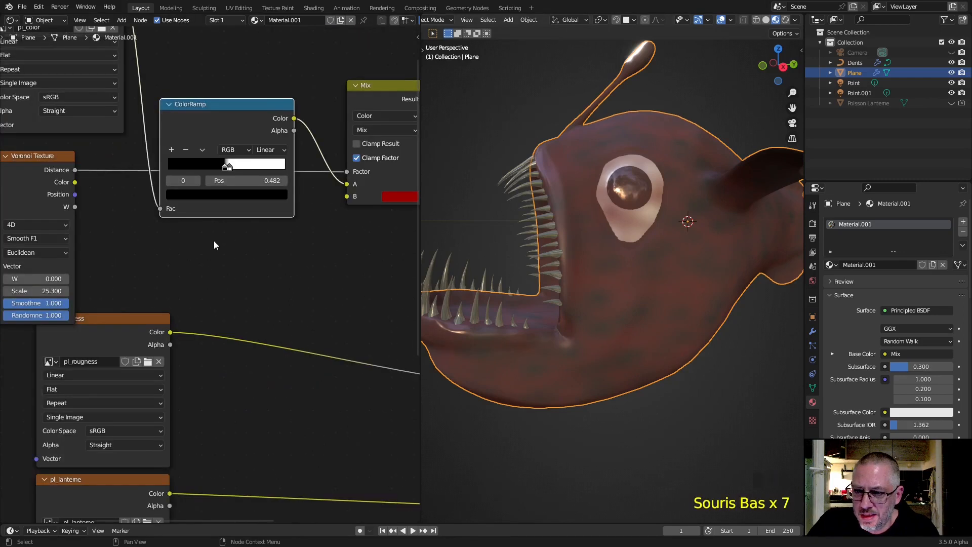
middle_drag(306, 230, 230, 265)
click(305, 233)
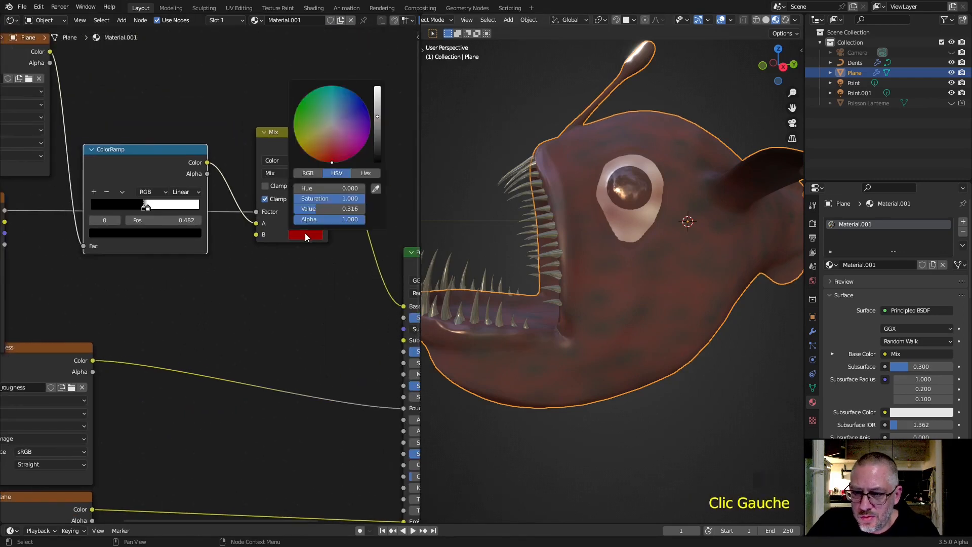
mouse_move(380, 123)
mouse_down()
mouse_move(380, 133)
mouse_move(377, 105)
mouse_up()
middle_drag(556, 175, 613, 213)
- Rearrange the pl_color, ColorRamp and Voronoi Texture nodes so they no longer crowd or overlap neighbouring nodes
scroll(212, 296, down, 5)
middle_drag(212, 296, 247, 259)
drag(223, 176, 221, 120)
drag(133, 93, 97, 85)
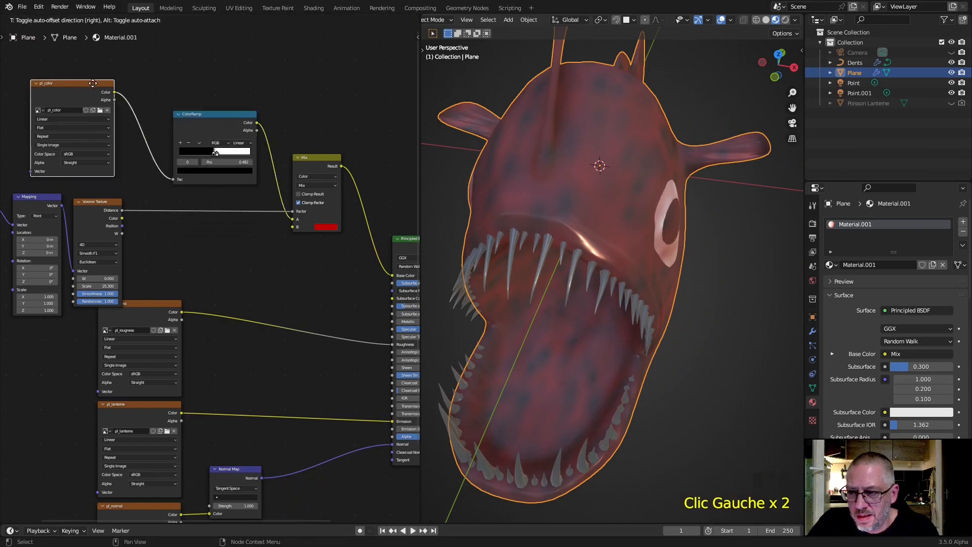
drag(217, 119, 197, 126)
middle_drag(156, 248, 211, 224)
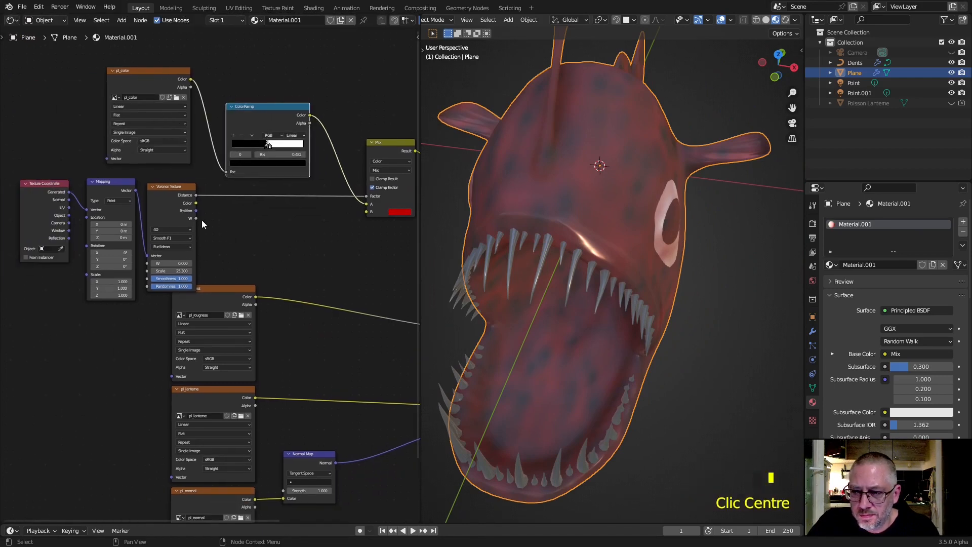
scroll(154, 157, up, 5)
drag(170, 146, 173, 133)
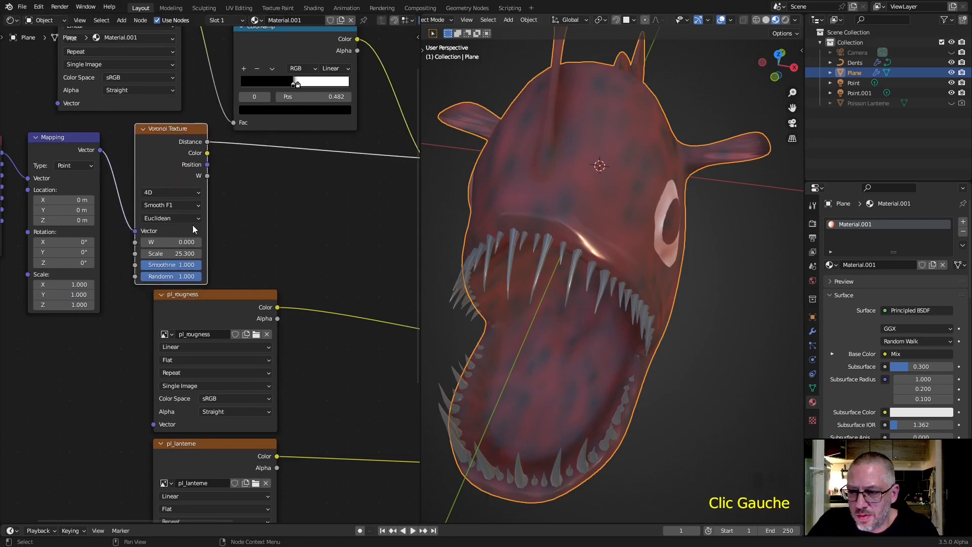
- Set the Voronoi Texture's feature output to F1 and inspect the spots on the fish from the side
scroll(208, 226, up, 11)
click(144, 120)
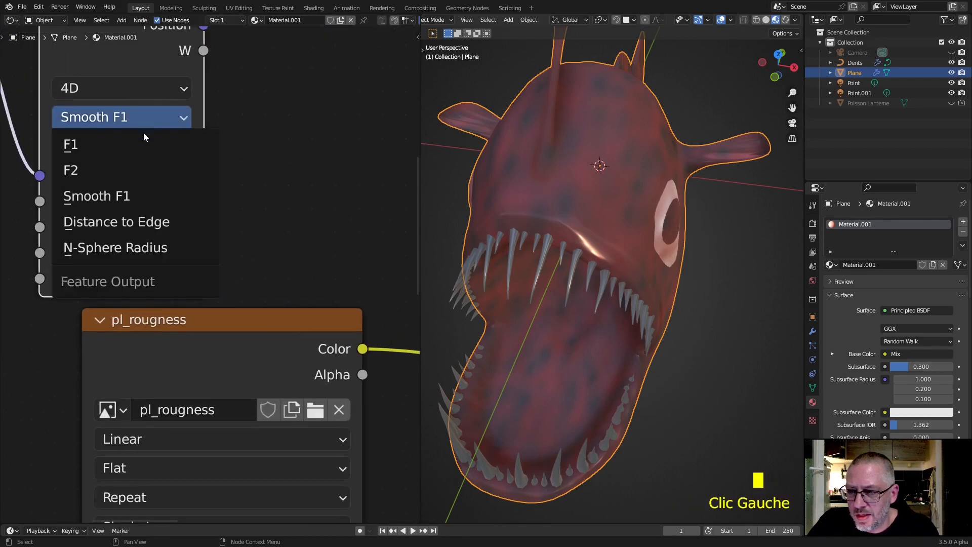
click(141, 139)
middle_drag(612, 273, 536, 232)
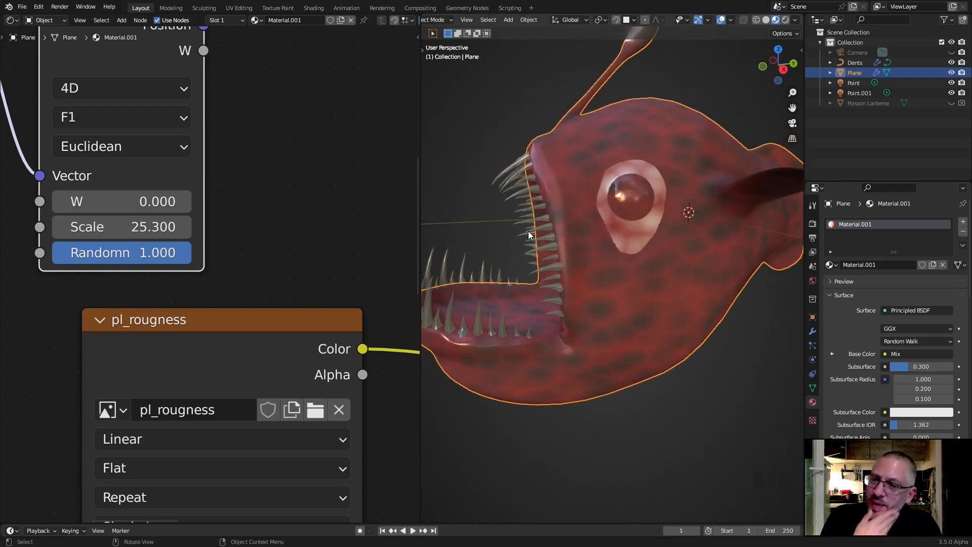
scroll(289, 209, down, 7)
middle_drag(288, 210, 180, 302)
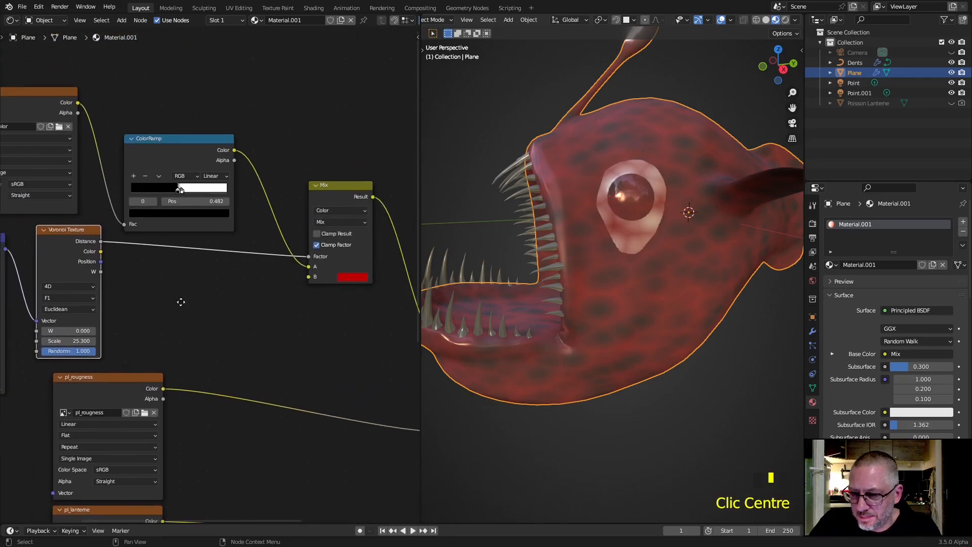
scroll(245, 315, up, 4)
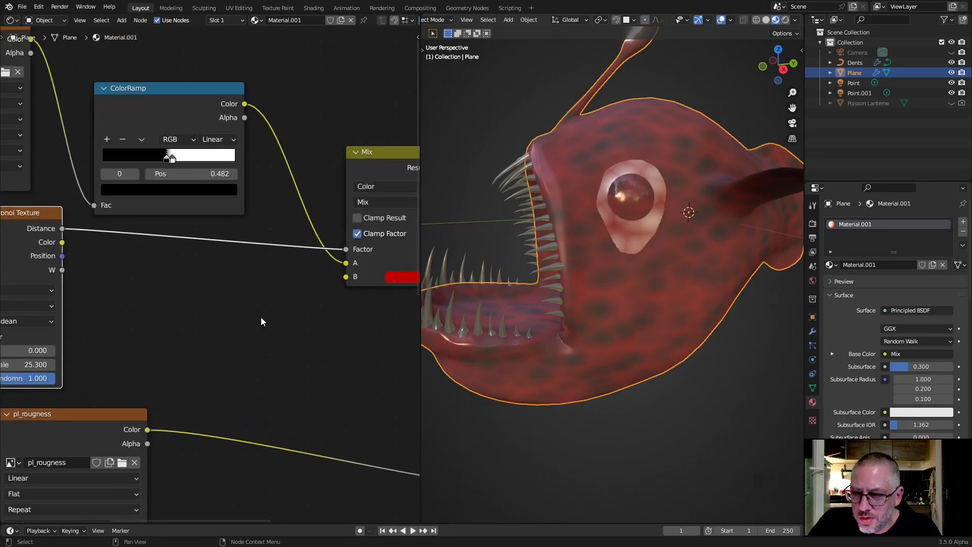
mouse_move(645, 309)
middle_down()
mouse_move(612, 287)
mouse_move(643, 301)
middle_up()
click(643, 300)
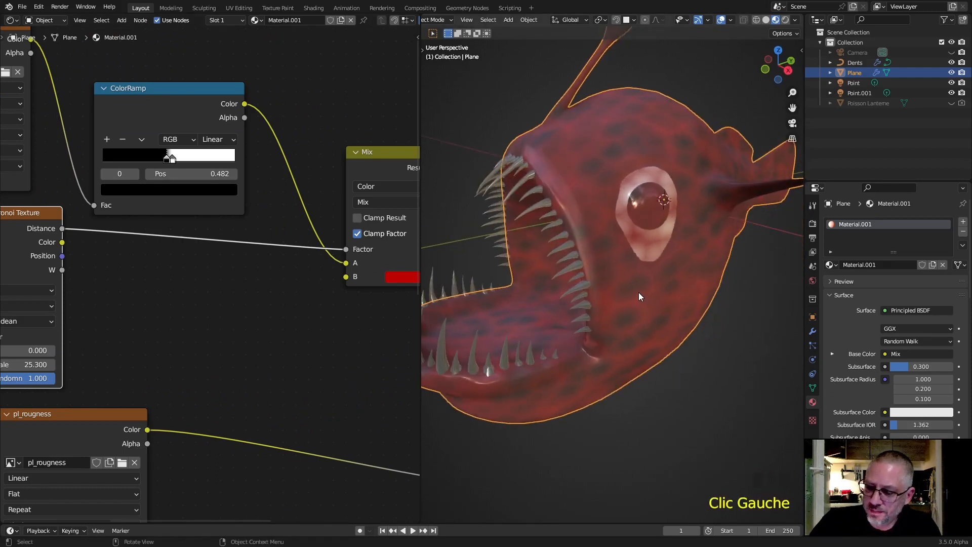
- Switch the fish to Texture Paint mode and display the viewport in solid shading
scroll(444, 26, up, 6)
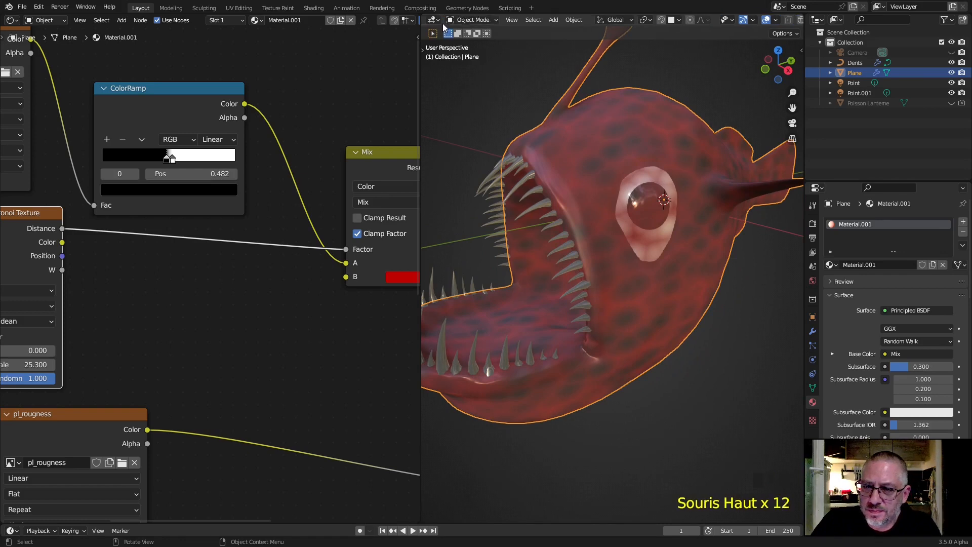
click(482, 20)
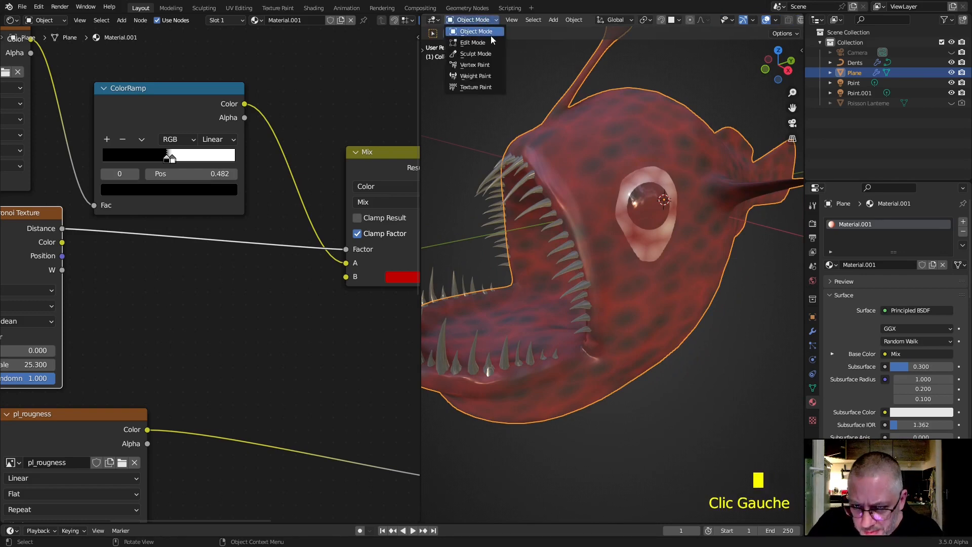
click(476, 87)
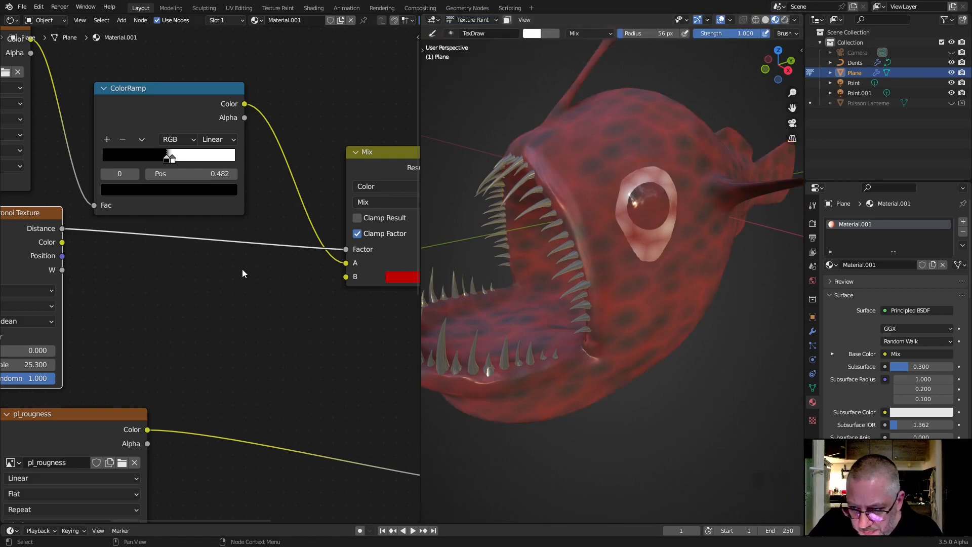
click(766, 21)
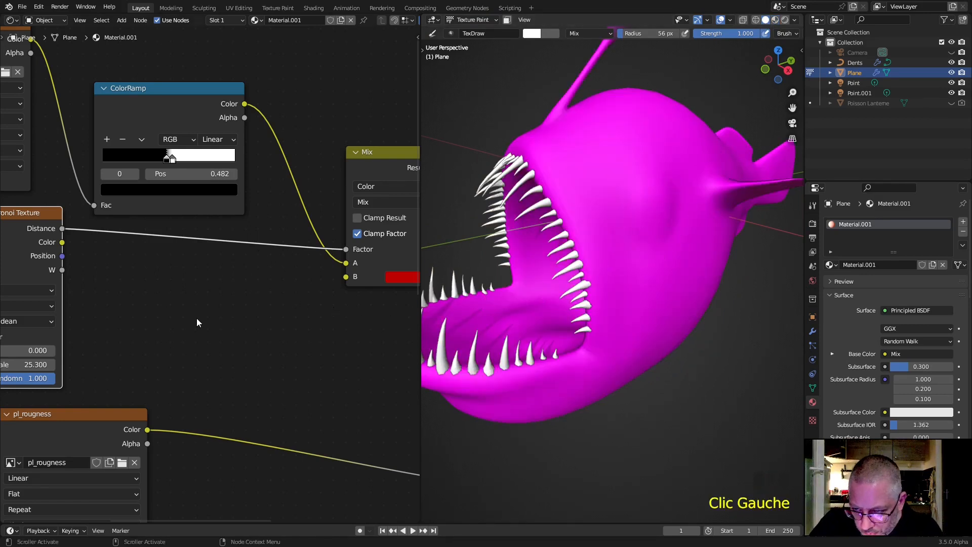
- Add an Image Texture node below the ColorRamp with a new blank black 1024 x 1024 px image named pl_Mask_color
key(shift+a)
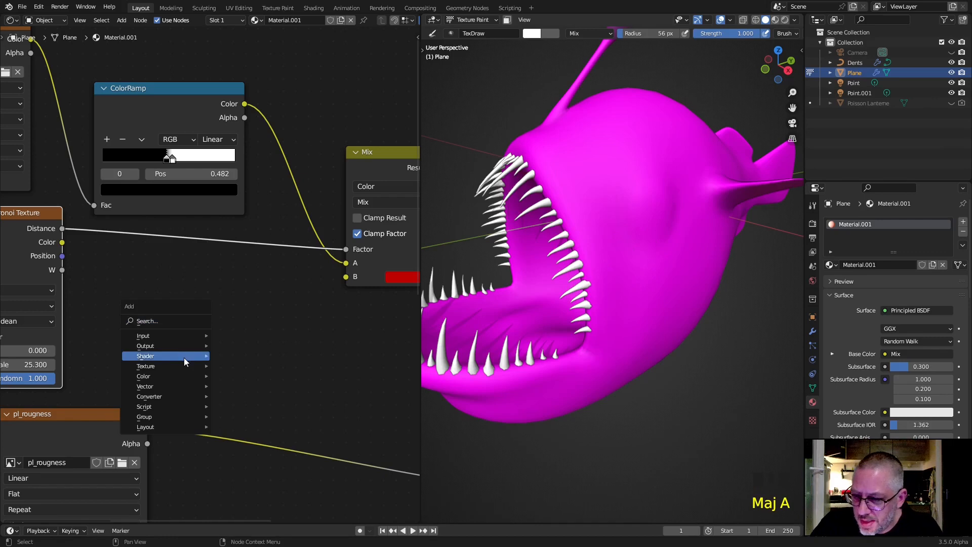
mouse_move(184, 369)
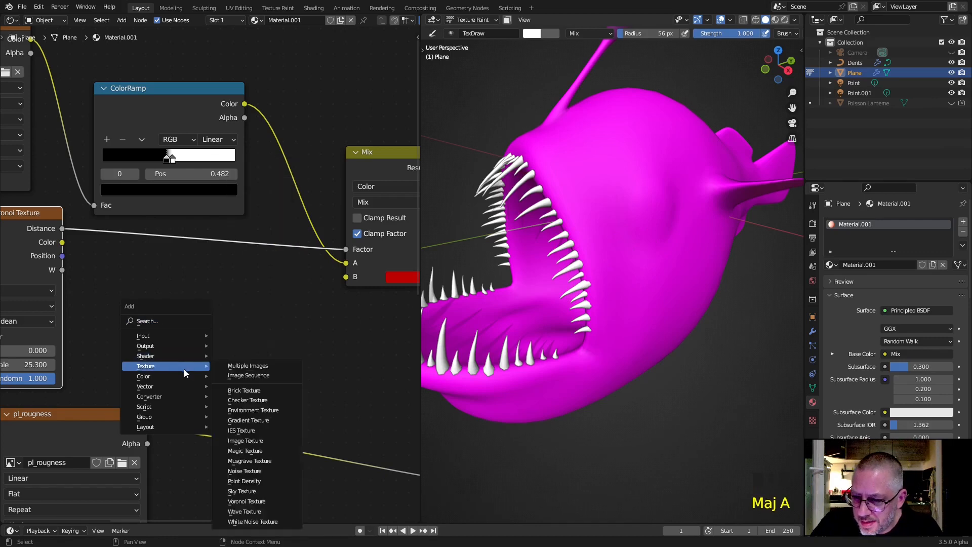
click(275, 442)
click(139, 239)
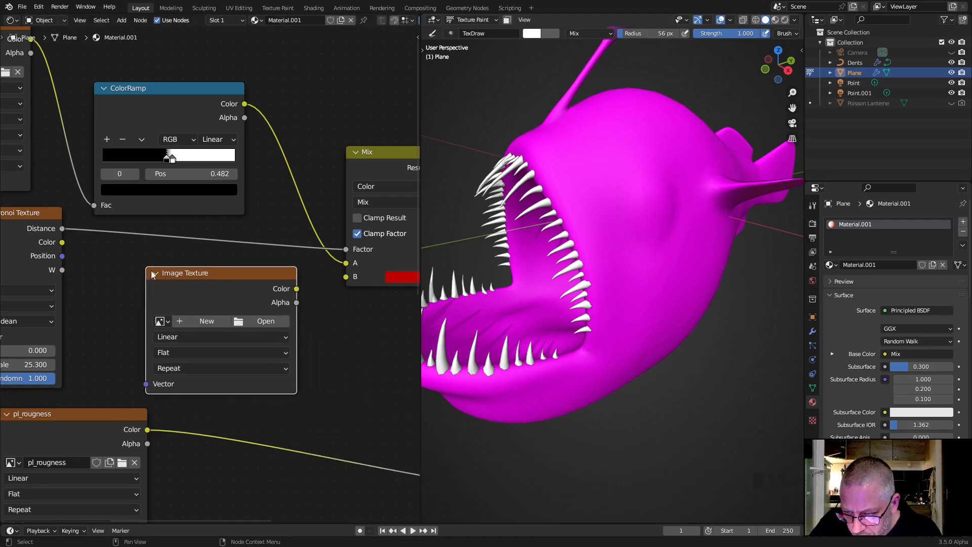
click(199, 322)
click(231, 340)
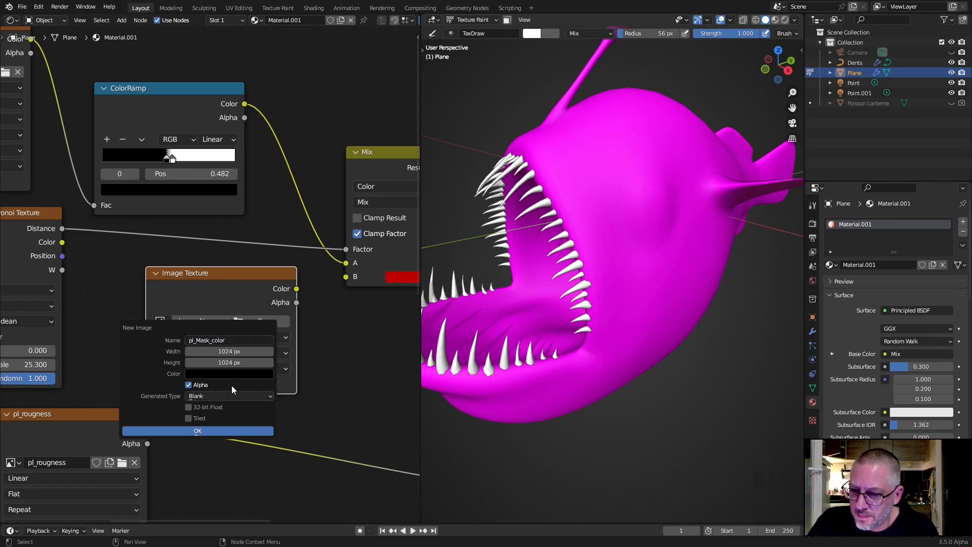
click(213, 429)
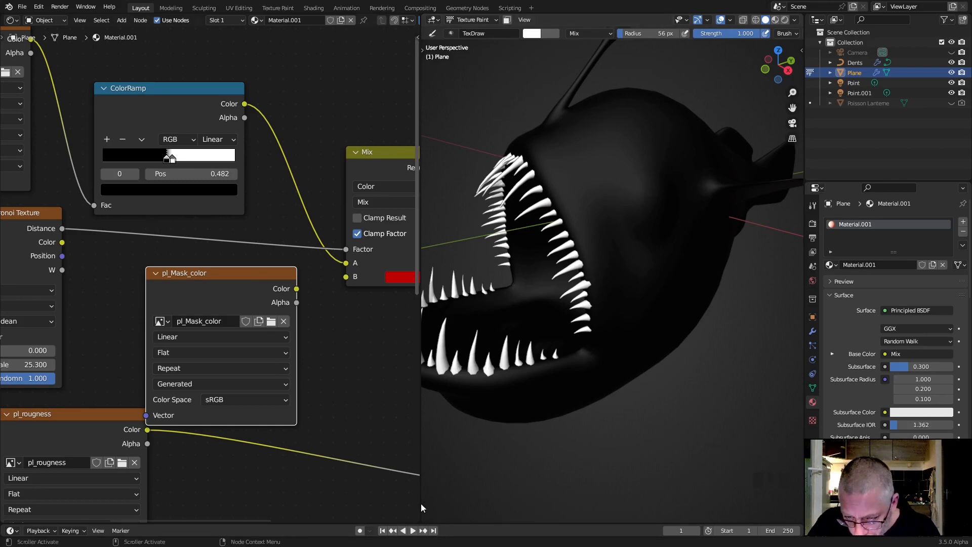
- Split the shader node area horizontally and turn its lower half into an Image Editor
drag(411, 495, 411, 221)
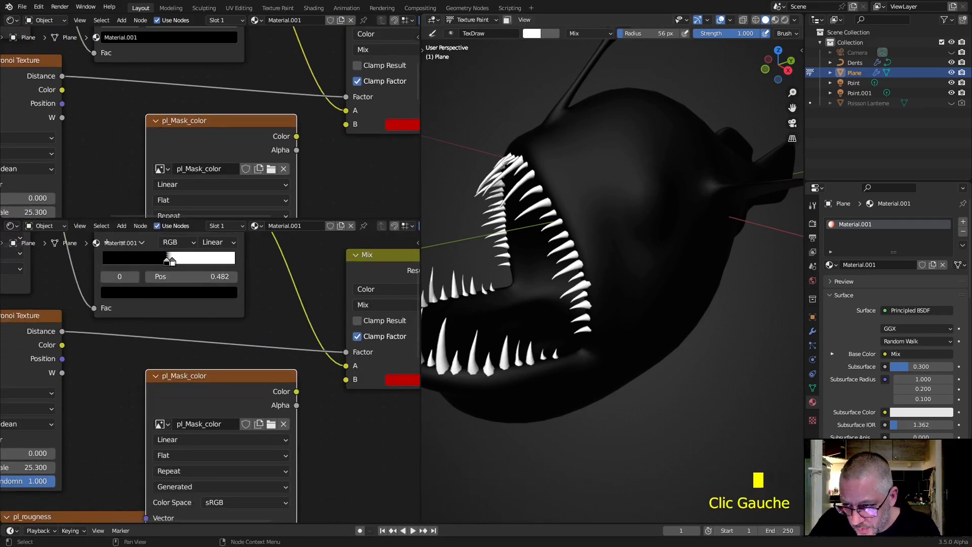
click(13, 228)
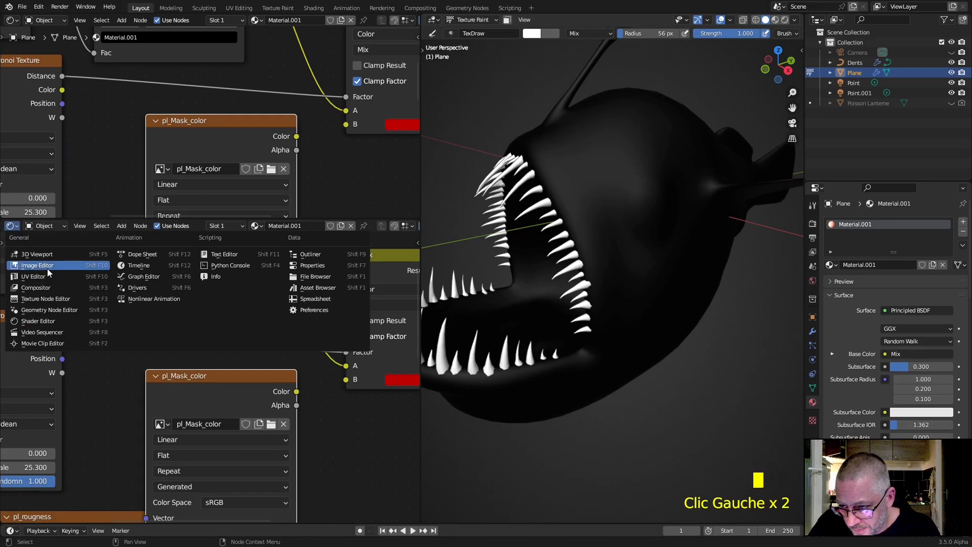
click(38, 266)
- Put the Image Editor in Paint mode and choose the Fill tool
click(37, 226)
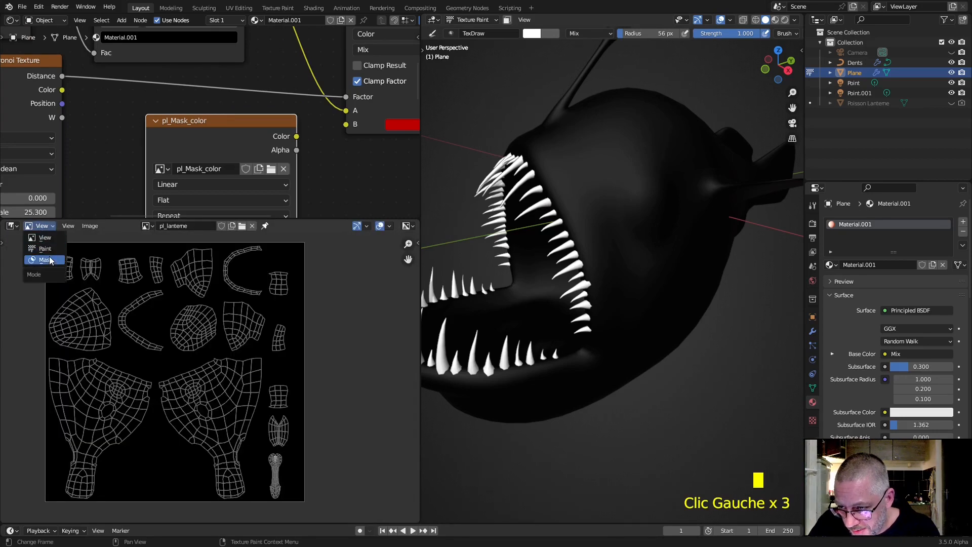
click(31, 248)
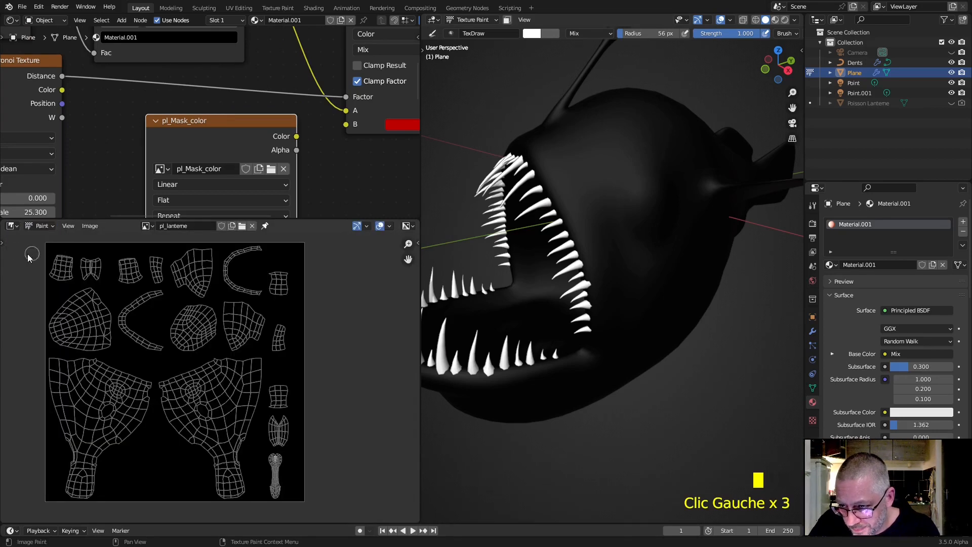
click(3, 244)
click(14, 315)
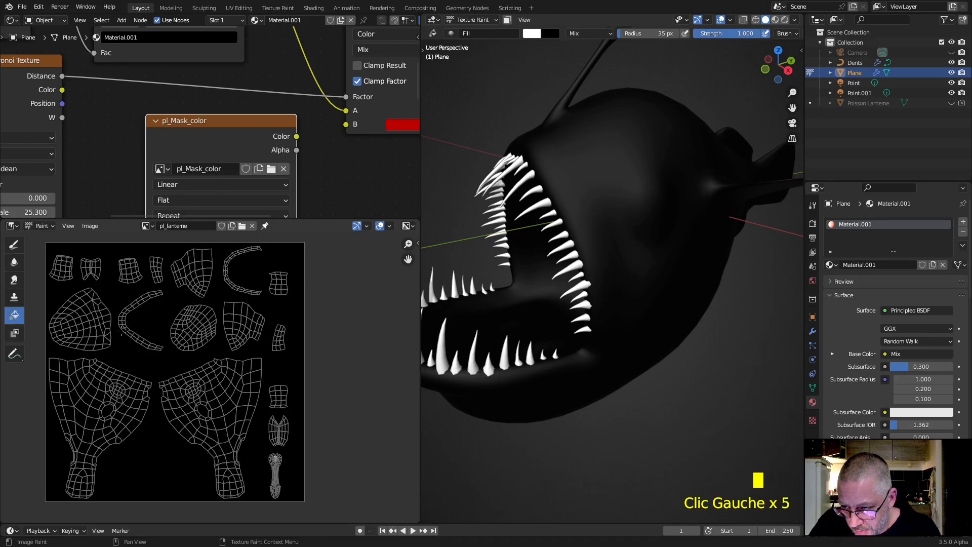
click(179, 328)
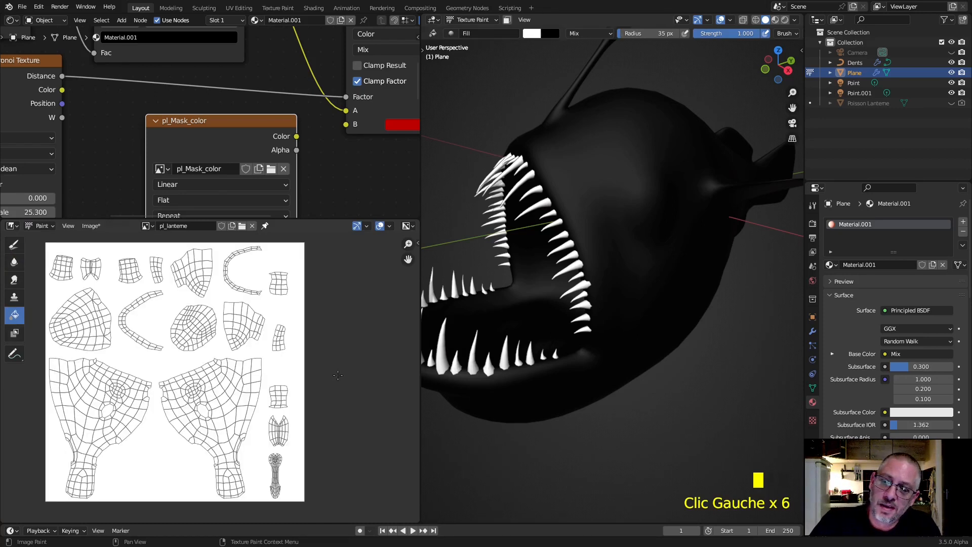
middle_drag(633, 282, 635, 238)
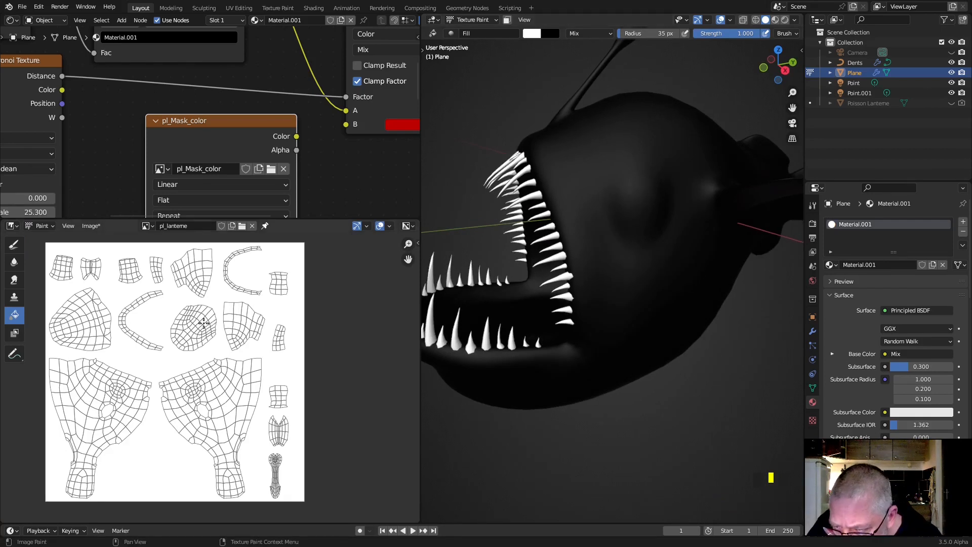
key(ctrl+z)
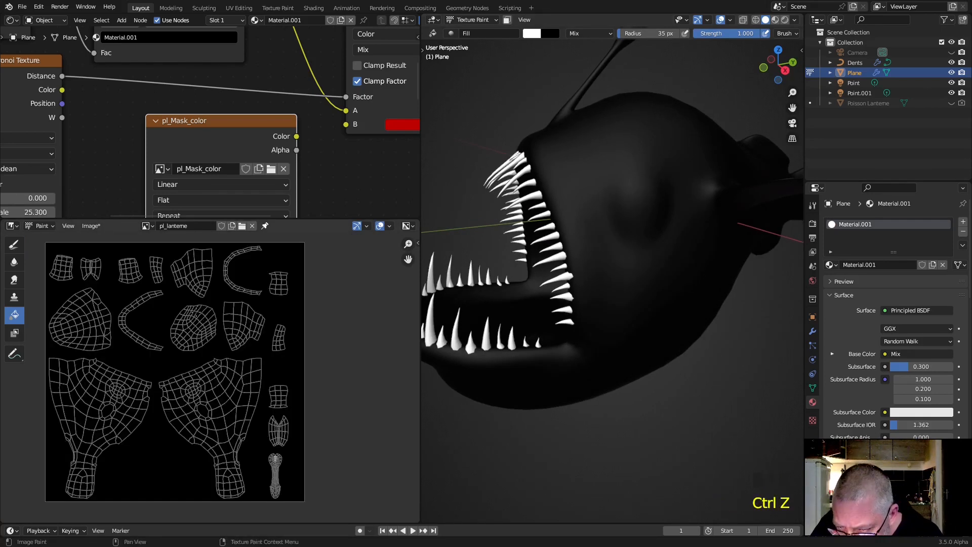
- Load pl_Mask_color in the Image Editor, fill it with white and check the fish in the viewport
click(148, 227)
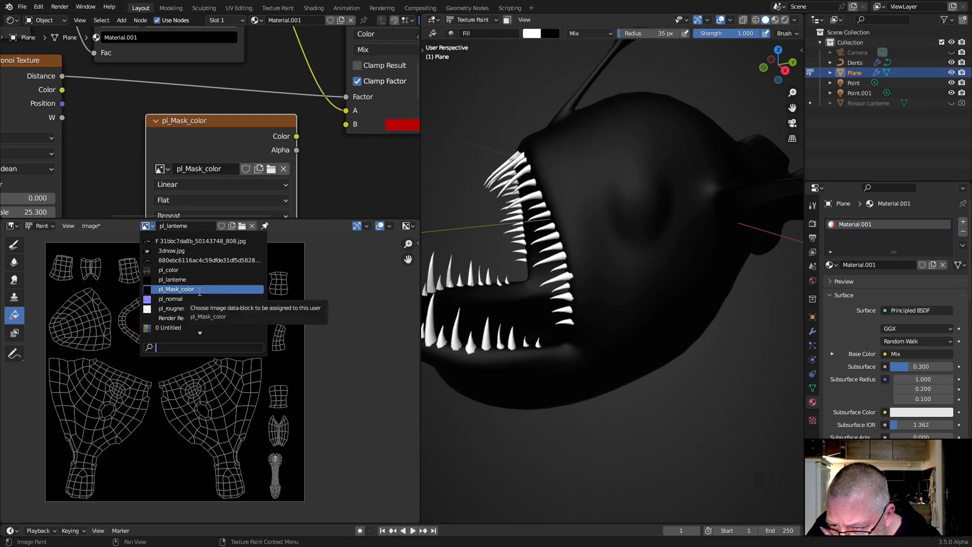
click(198, 289)
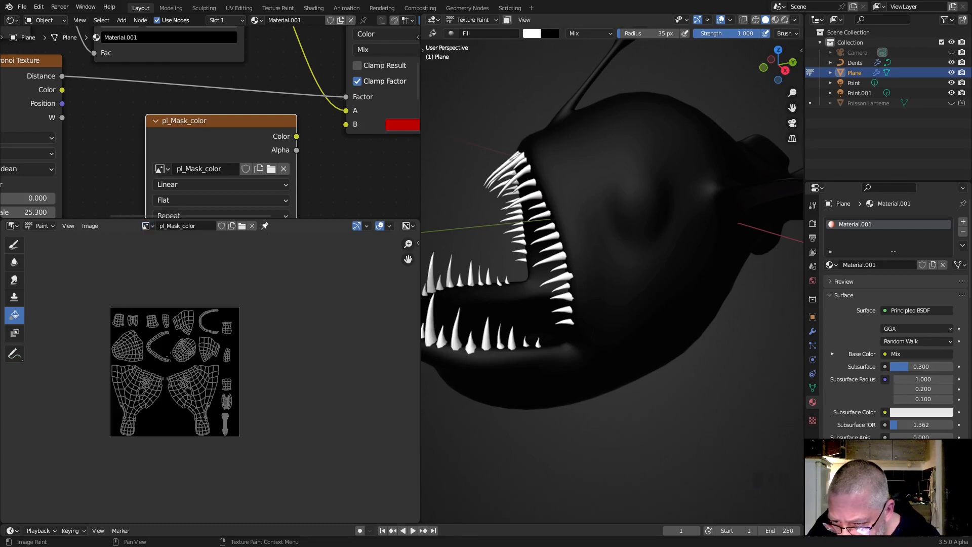
click(170, 355)
scroll(590, 233, up, 2)
middle_drag(591, 232, 619, 240)
scroll(599, 269, down, 2)
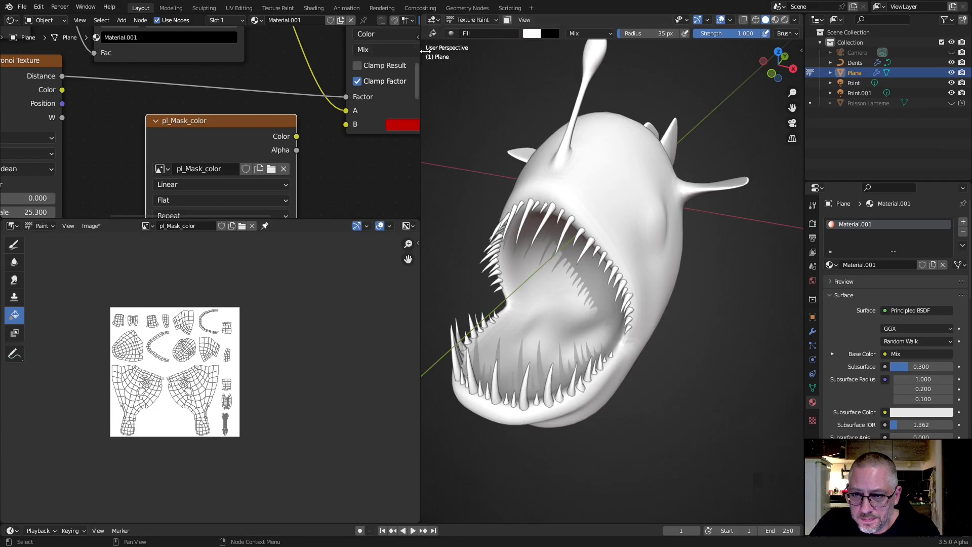
- Choose the Draw brush for texture painting in the 3D viewport
click(425, 50)
click(421, 49)
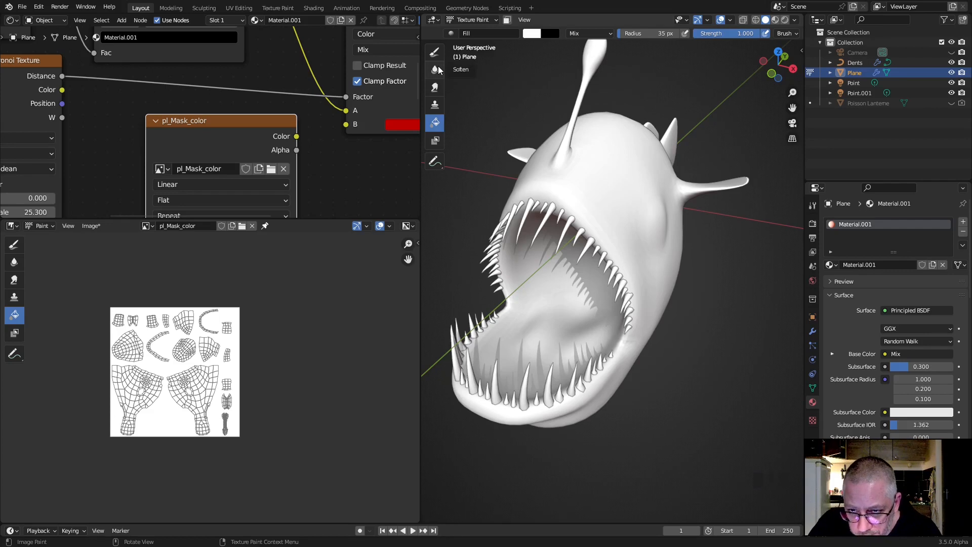
click(435, 54)
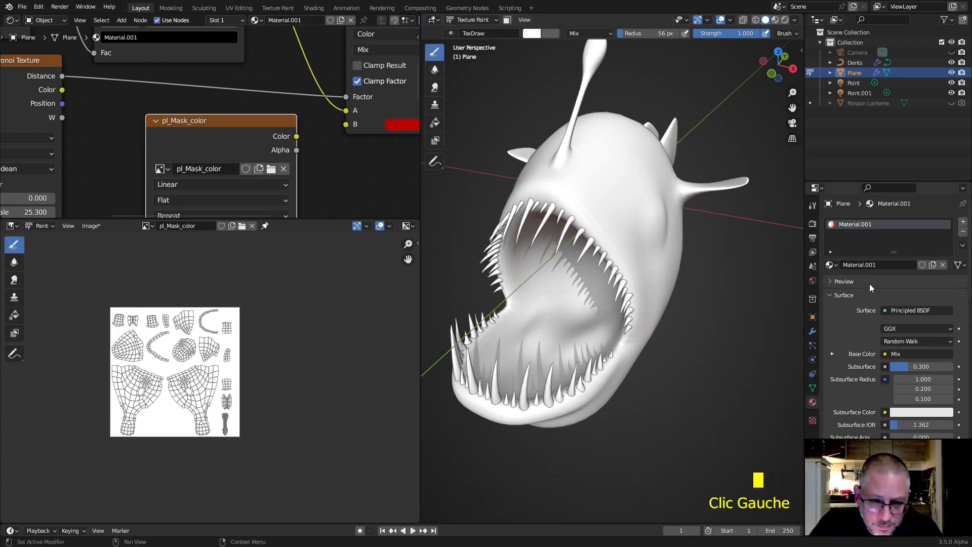
- Swap the Draw brush's two colours and darken the active one to pure black
click(814, 206)
scroll(852, 339, down, 7)
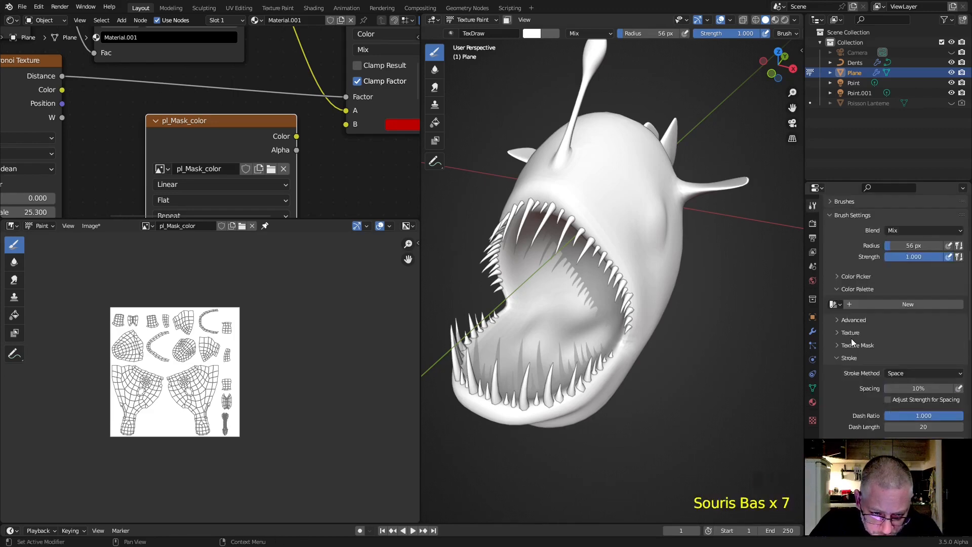
scroll(851, 337, up, 7)
scroll(850, 297, down, 15)
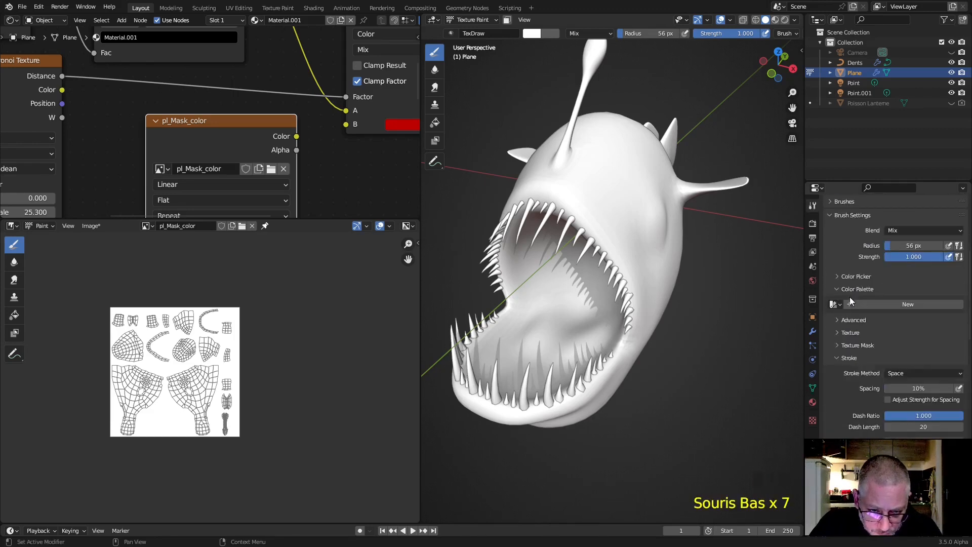
scroll(849, 297, up, 6)
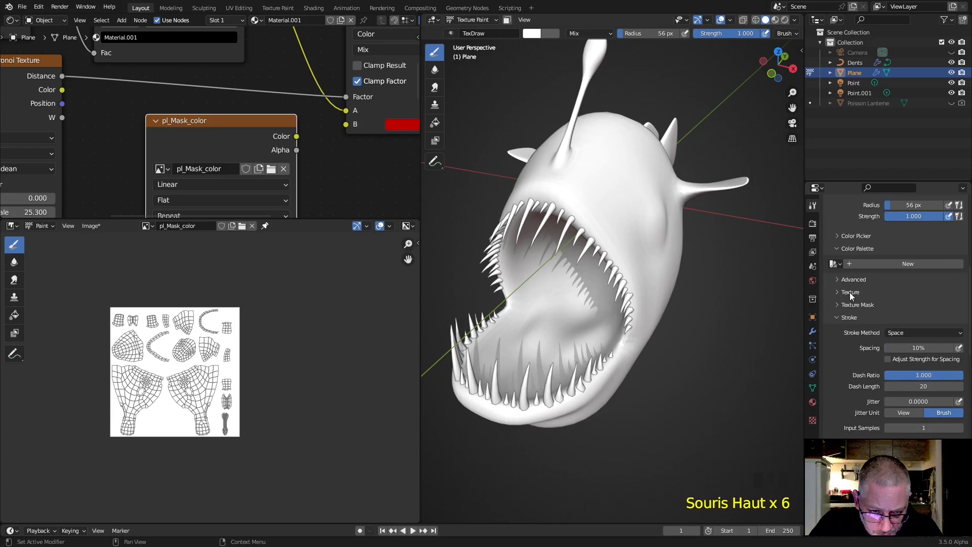
click(846, 237)
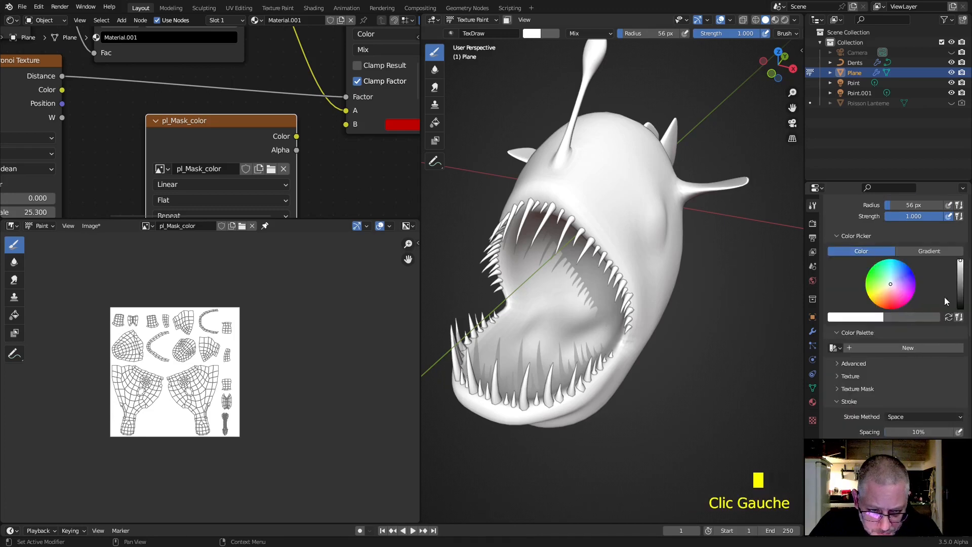
click(949, 317)
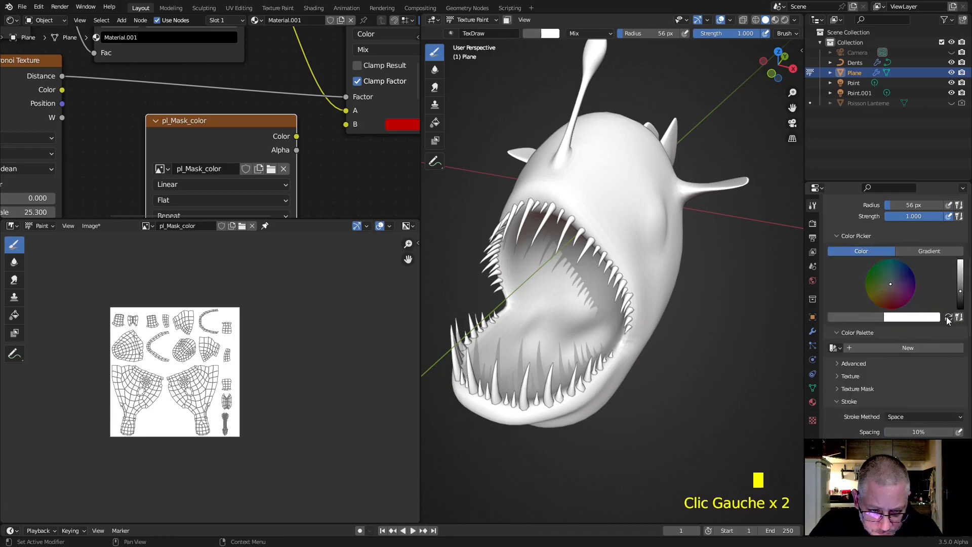
drag(961, 296, 960, 307)
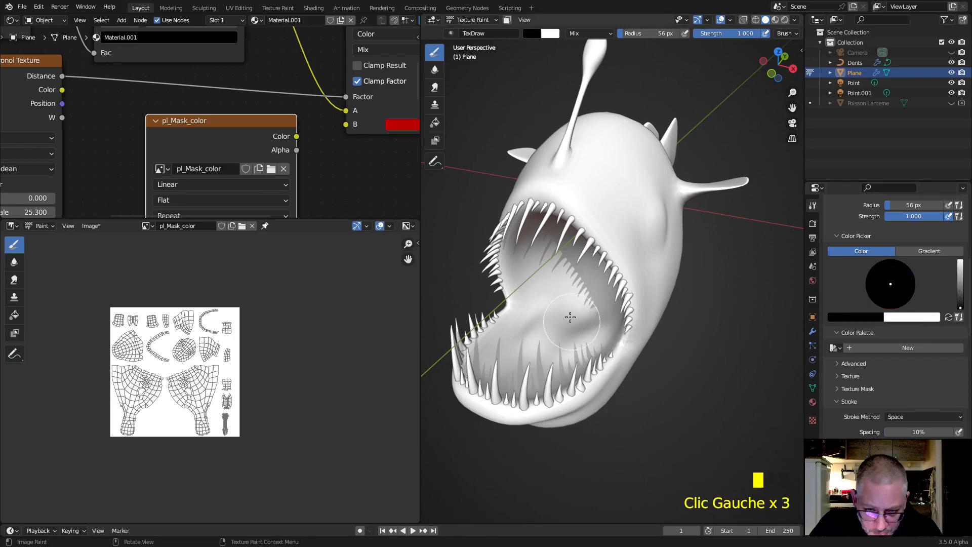
scroll(574, 286, up, 3)
mouse_move(568, 184)
mouse_down()
mouse_move(634, 288)
mouse_move(626, 297)
mouse_up()
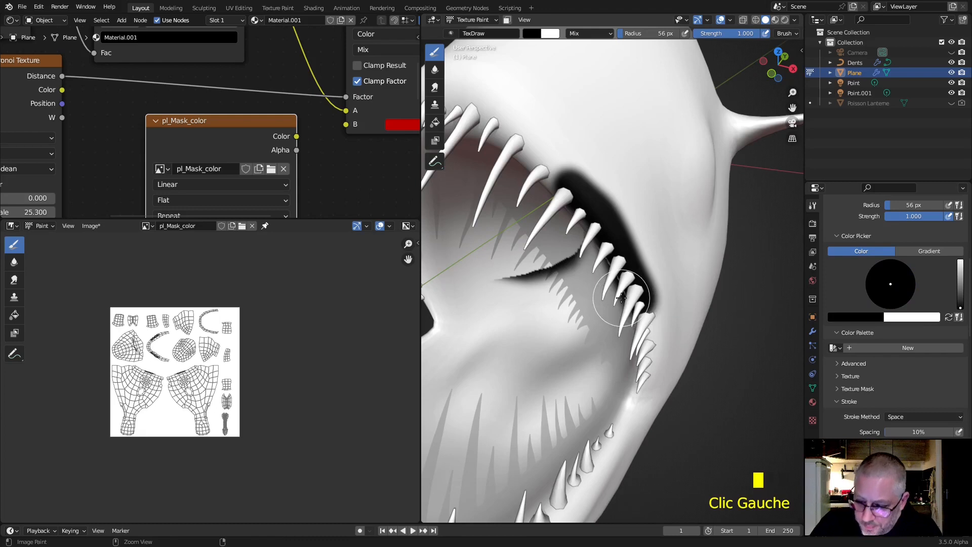
key(ctrl+z)
- Paint the gum black along the upper row of teeth inside the fish's mouth
middle_drag(626, 296, 673, 196)
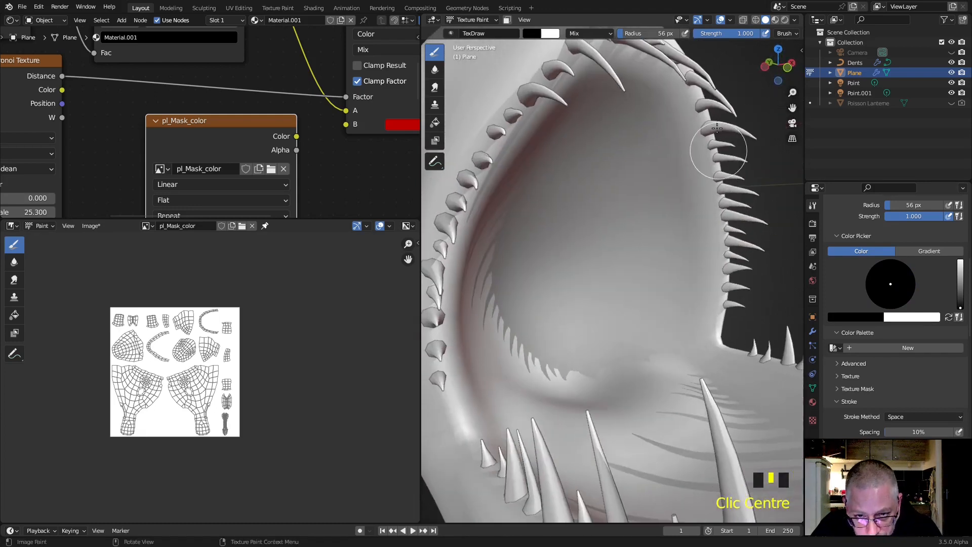
mouse_move(685, 79)
mouse_down()
mouse_move(716, 172)
mouse_move(721, 362)
mouse_up()
scroll(620, 289, down, 3)
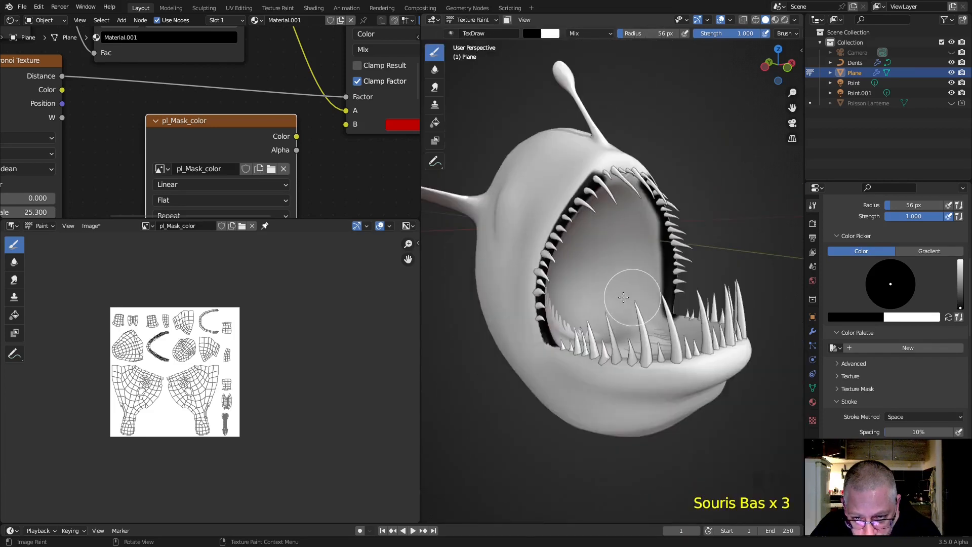
- Set the brush radius to 92 px and paint the inner walls of the mouth cavity black
middle_drag(621, 288, 579, 304)
key(d)
key(f)
mouse_move(580, 286)
mouse_down()
mouse_move(553, 270)
mouse_move(570, 303)
mouse_up()
scroll(575, 243, up, 3)
middle_drag(575, 243, 601, 225)
mouse_move(601, 225)
mouse_down()
mouse_move(560, 108)
mouse_move(621, 80)
mouse_move(521, 98)
mouse_move(553, 76)
mouse_up()
mouse_move(646, 133)
mouse_down()
mouse_move(647, 225)
mouse_move(560, 217)
mouse_move(582, 221)
mouse_move(667, 156)
mouse_move(651, 304)
mouse_move(672, 269)
mouse_move(603, 375)
mouse_move(556, 329)
mouse_up()
mouse_move(556, 329)
middle_down()
mouse_move(598, 411)
mouse_move(609, 355)
mouse_move(588, 256)
middle_up()
mouse_move(588, 256)
mouse_down()
mouse_move(587, 230)
mouse_move(614, 408)
mouse_move(686, 296)
mouse_move(686, 256)
mouse_move(678, 382)
mouse_up()
- Paint the remaining light areas of the mouth floor black up to the base of the lower teeth
mouse_move(678, 383)
middle_down()
mouse_move(782, 357)
mouse_move(775, 344)
middle_up()
alt+middle_click(755, 267)
middle_drag(614, 278, 586, 260)
scroll(614, 282, up, 6)
scroll(585, 260, down, 5)
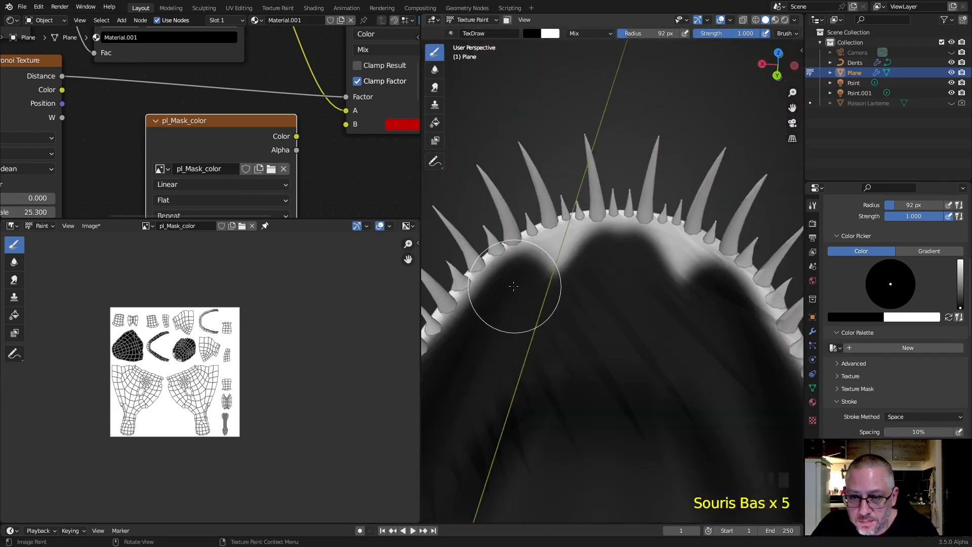
click(633, 215)
middle_drag(629, 314, 701, 273)
shift+middle_drag(701, 274, 621, 262)
scroll(620, 262, up, 2)
drag(720, 258, 557, 179)
- Set the brush radius to 62 px and paint a black band along the outside of the upper lip
middle_drag(594, 301, 641, 4)
middle_drag(698, 320, 640, 423)
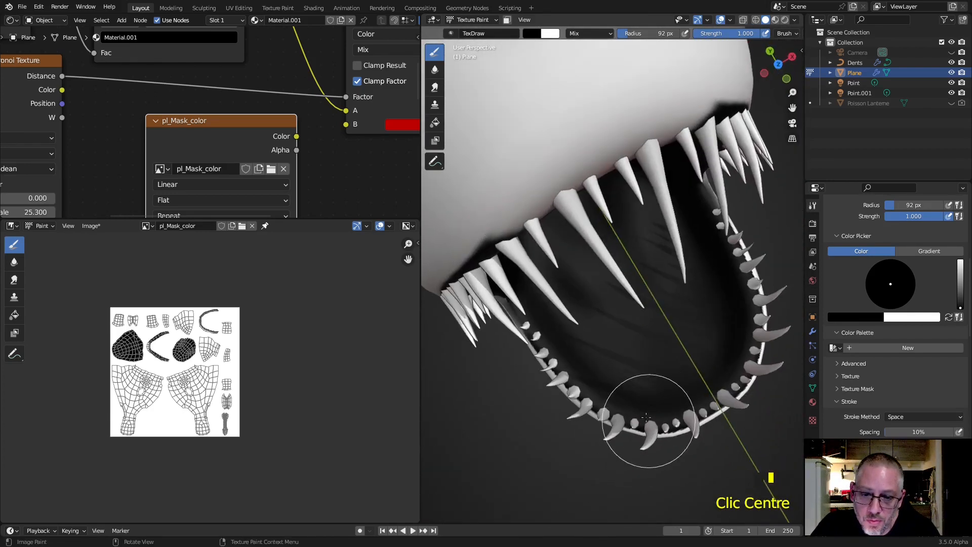
scroll(635, 374, up, 3)
middle_drag(635, 373, 668, 297)
scroll(632, 374, down, 7)
scroll(558, 402, up, 2)
shift+middle_drag(560, 425, 603, 360)
key(f)
key(f)
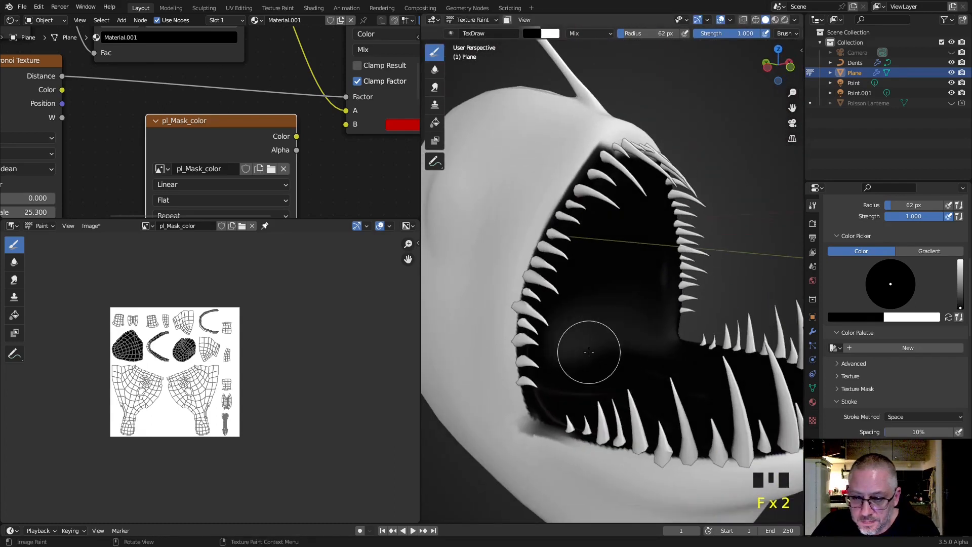
mouse_move(526, 410)
mouse_down()
mouse_move(523, 323)
mouse_move(550, 225)
mouse_move(587, 163)
mouse_up()
middle_drag(587, 163, 612, 176)
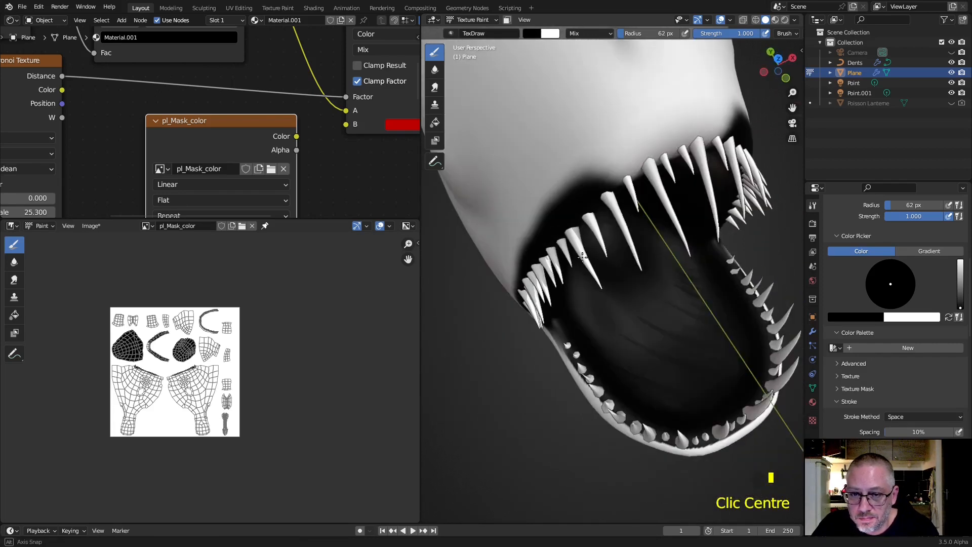
mouse_move(600, 183)
mouse_down()
mouse_move(676, 138)
mouse_move(694, 144)
mouse_up()
- Paint the outside of the lower lip black, following the row of lower teeth from corner to front
middle_drag(693, 144, 678, 299)
mouse_move(586, 410)
mouse_down()
mouse_move(582, 390)
mouse_move(630, 386)
mouse_move(703, 354)
mouse_move(619, 402)
mouse_move(734, 370)
mouse_up()
mouse_move(734, 369)
middle_down()
mouse_move(705, 359)
mouse_move(575, 412)
middle_up()
mouse_move(560, 403)
mouse_down()
mouse_move(610, 387)
mouse_move(739, 384)
mouse_move(596, 402)
mouse_move(587, 417)
mouse_up()
middle_drag(588, 416, 612, 354)
mouse_move(543, 385)
mouse_down()
mouse_move(612, 337)
mouse_move(673, 310)
mouse_move(727, 310)
mouse_move(750, 324)
mouse_up()
mouse_move(750, 324)
middle_down()
mouse_move(774, 352)
mouse_move(604, 420)
middle_up()
- Switch the brush to white and clean up the outer edge of the black band on the lower lip
key(x)
mouse_move(538, 336)
mouse_down()
mouse_move(515, 351)
mouse_move(523, 408)
mouse_move(527, 366)
mouse_move(555, 427)
mouse_move(599, 442)
mouse_move(662, 439)
mouse_move(753, 408)
mouse_move(586, 442)
mouse_move(747, 415)
mouse_move(638, 436)
mouse_move(530, 432)
mouse_move(689, 419)
mouse_up()
middle_drag(688, 419, 651, 408)
mouse_move(651, 408)
mouse_down()
mouse_move(723, 397)
mouse_move(720, 407)
mouse_up()
middle_drag(720, 407, 716, 412)
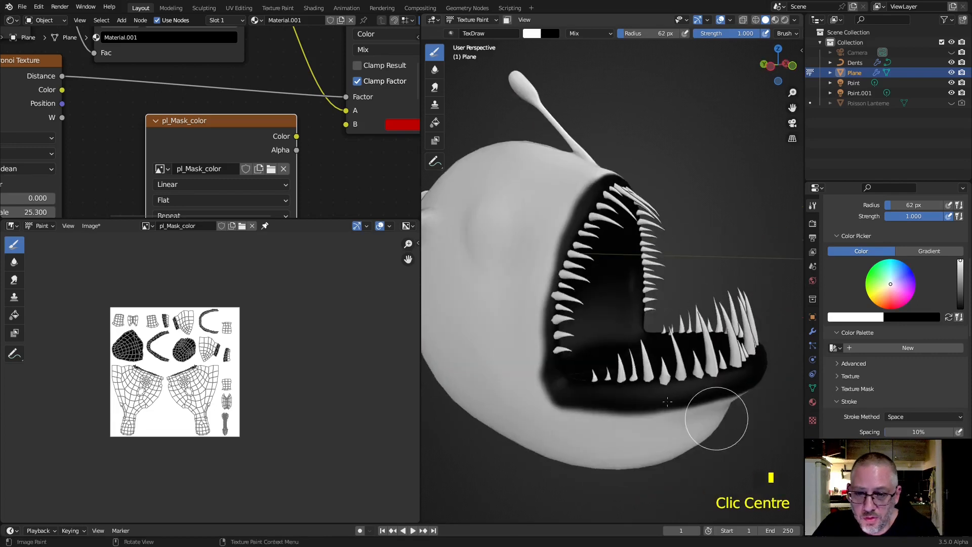
- Switch the brush back to black and touch up the mouth corner and the adjoining upper lip
scroll(557, 359, up, 3)
key(x)
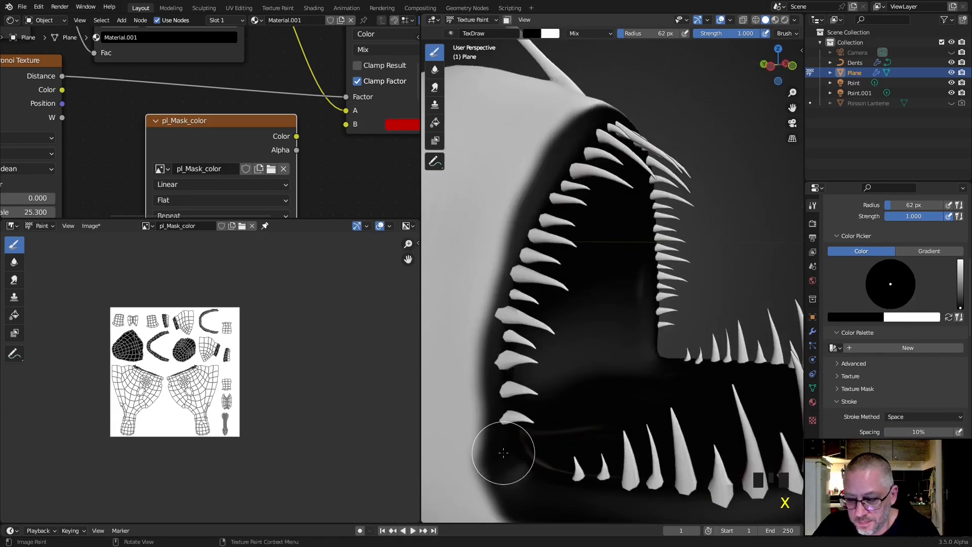
mouse_move(502, 459)
mouse_down()
mouse_move(499, 388)
mouse_move(519, 298)
mouse_up()
- Paint the eye area on the side of the head solid black
scroll(556, 303, down, 6)
middle_drag(557, 303, 595, 295)
scroll(621, 296, up, 3)
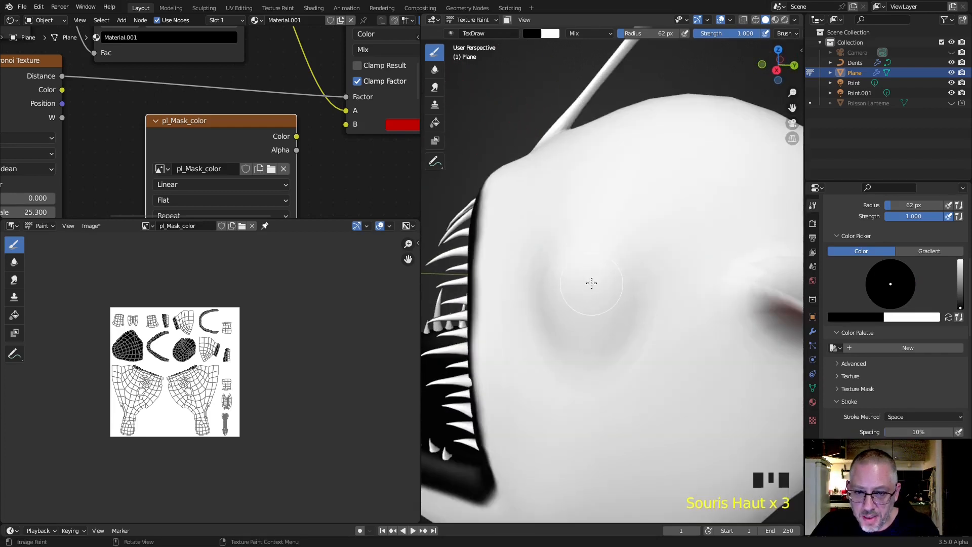
mouse_move(603, 276)
mouse_down()
mouse_move(605, 334)
mouse_move(572, 349)
mouse_move(556, 305)
mouse_move(582, 260)
mouse_move(597, 276)
mouse_move(589, 313)
mouse_up()
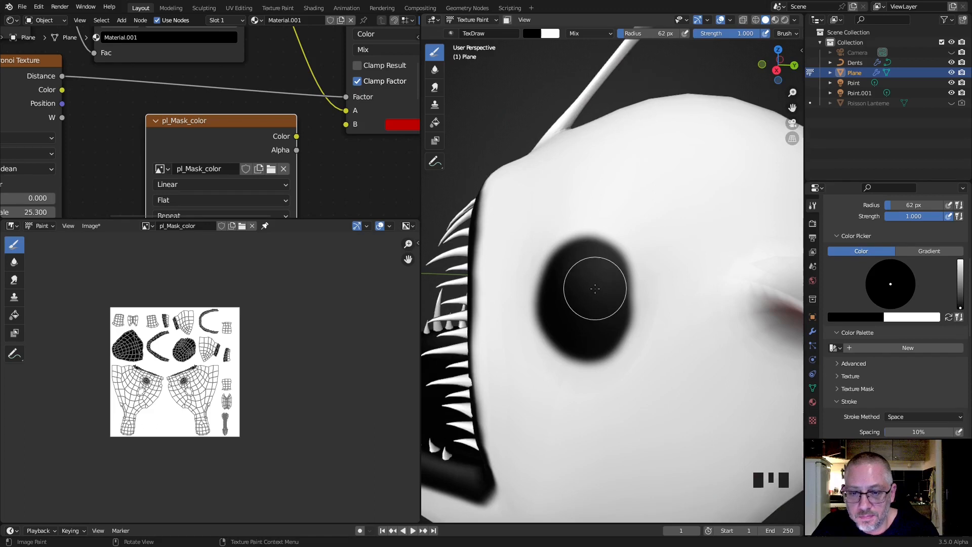
- Paint the lantern stalk on top of the head and its bulb black
scroll(596, 287, down, 3)
middle_drag(595, 288, 617, 304)
middle_drag(596, 156, 651, 87)
mouse_move(652, 87)
mouse_down()
mouse_move(660, 80)
mouse_move(581, 162)
mouse_up()
scroll(600, 172, up, 3)
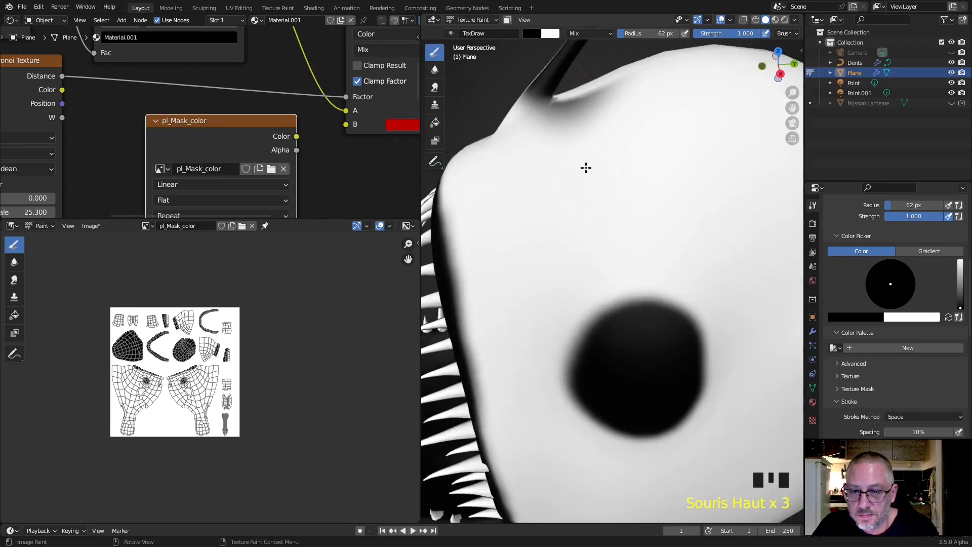
middle_drag(585, 167, 592, 163)
mouse_move(528, 109)
middle_down()
mouse_move(611, 117)
mouse_move(610, 103)
middle_up()
scroll(611, 117, down, 3)
drag(628, 63, 608, 211)
mouse_move(608, 210)
middle_down()
mouse_move(585, 210)
mouse_move(645, 262)
middle_up()
- Erase the black overspill on the head around the stalk's base by painting with the brush's secondary white
mouse_move(690, 216)
ctrl+mouse_down()
mouse_move(723, 221)
mouse_move(655, 199)
mouse_move(572, 259)
ctrl+mouse_up()
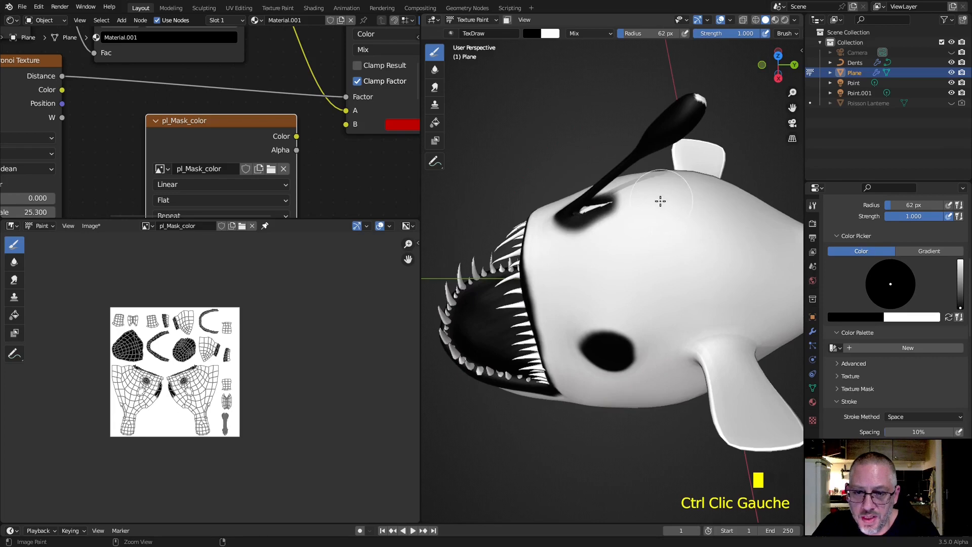
middle_drag(640, 191, 625, 217)
scroll(630, 203, up, 5)
shift+middle_drag(636, 184, 663, 277)
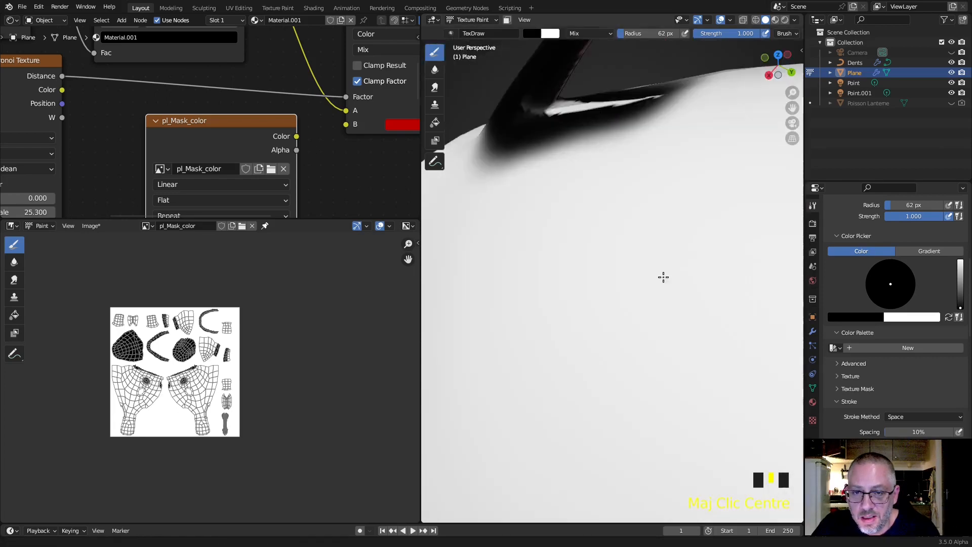
scroll(664, 277, down, 3)
mouse_move(679, 265)
ctrl+mouse_down()
mouse_move(690, 243)
mouse_move(727, 244)
ctrl+mouse_up()
mouse_move(665, 314)
ctrl+mouse_down()
mouse_move(591, 286)
mouse_move(624, 243)
mouse_move(551, 269)
mouse_move(603, 262)
mouse_move(528, 261)
ctrl+mouse_up()
mouse_move(597, 244)
ctrl+mouse_down()
mouse_move(516, 257)
mouse_move(508, 278)
ctrl+mouse_up()
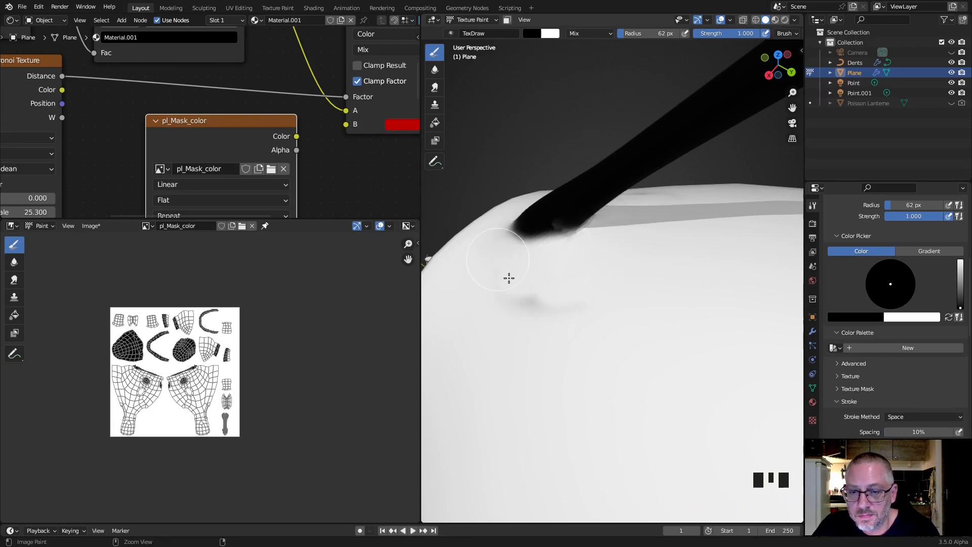
- Cover the remaining white patches on the lantern bulb's tip and the back of the stalk with black
middle_drag(562, 259, 601, 238)
scroll(601, 238, down, 1)
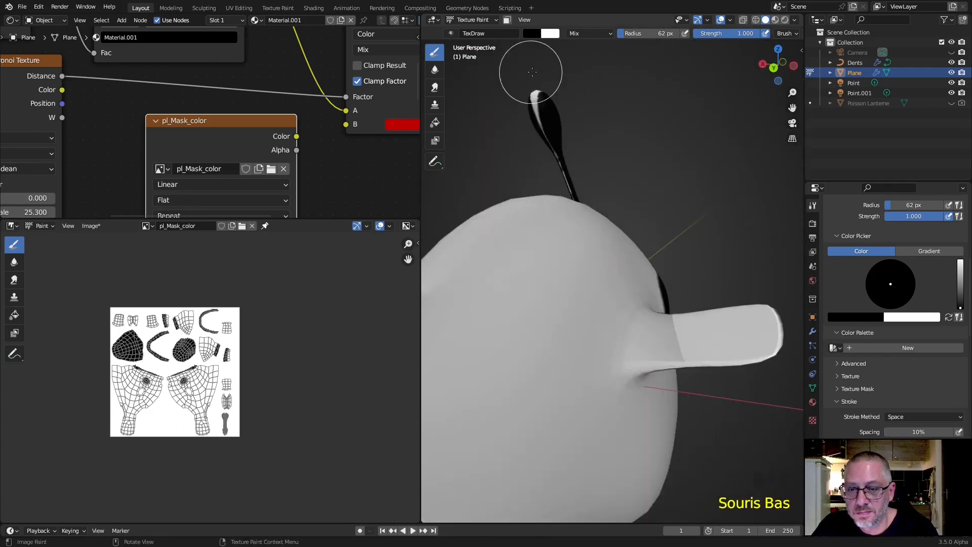
shift+middle_drag(531, 65, 582, 169)
scroll(582, 169, up, 2)
mouse_move(572, 107)
mouse_down()
mouse_move(569, 147)
mouse_move(582, 187)
mouse_up()
middle_drag(581, 186, 573, 315)
drag(572, 315, 584, 297)
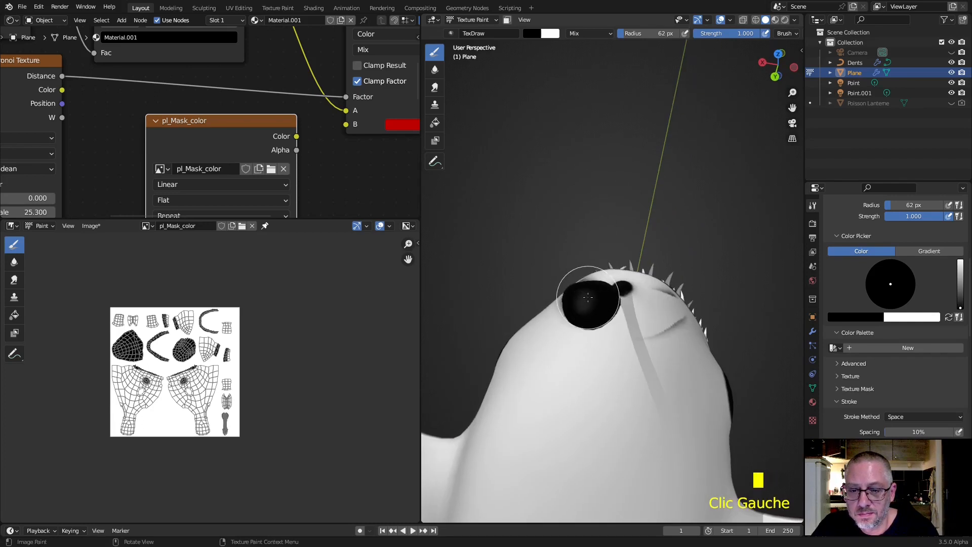
mouse_move(584, 298)
middle_down()
mouse_move(576, 220)
mouse_move(555, 169)
middle_up()
click(571, 233)
scroll(555, 169, up, 2)
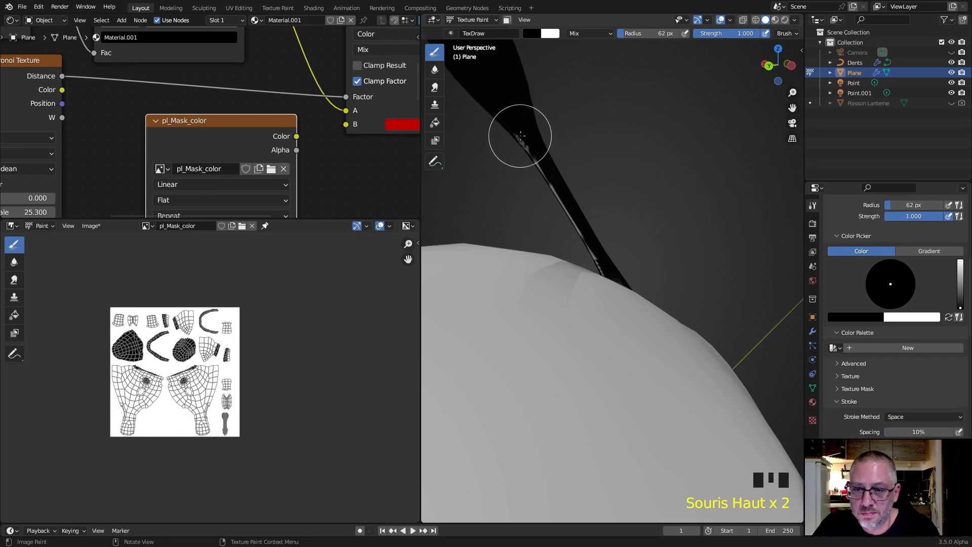
drag(520, 135, 568, 192)
middle_drag(634, 178, 598, 272)
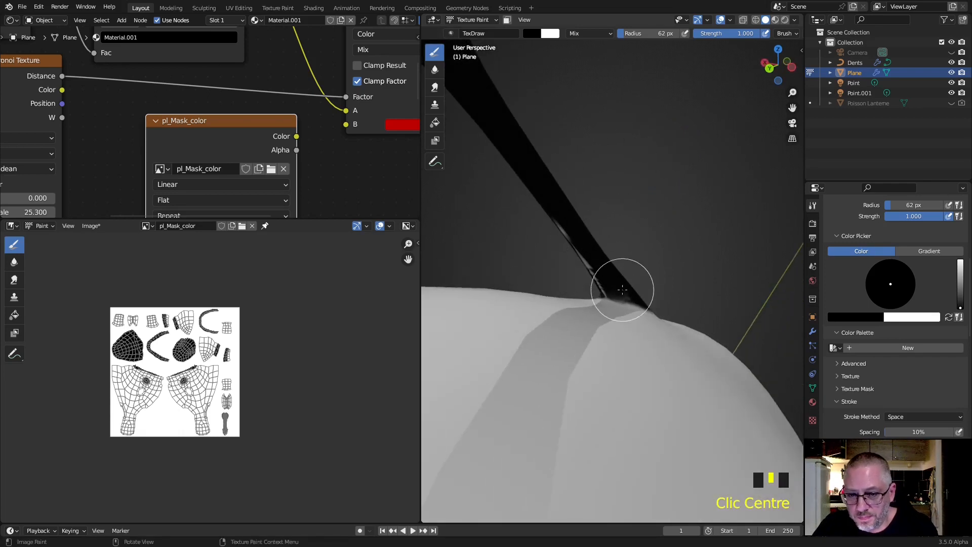
- In Edit Mode with X-ray on, lasso the lantern bulb's faces and grow the selection down the whole stalk
scroll(607, 319, down, 4)
mouse_move(584, 218)
middle_down()
mouse_move(613, 211)
mouse_move(585, 219)
mouse_move(577, 187)
mouse_move(610, 199)
mouse_move(553, 182)
mouse_move(572, 181)
middle_up()
key(Tab)
key(alt+z)
shift+middle_drag(548, 141, 585, 146)
click(600, 174)
mouse_move(603, 179)
ctrl+right_down()
mouse_move(557, 121)
mouse_move(503, 184)
mouse_move(545, 237)
ctrl+right_up()
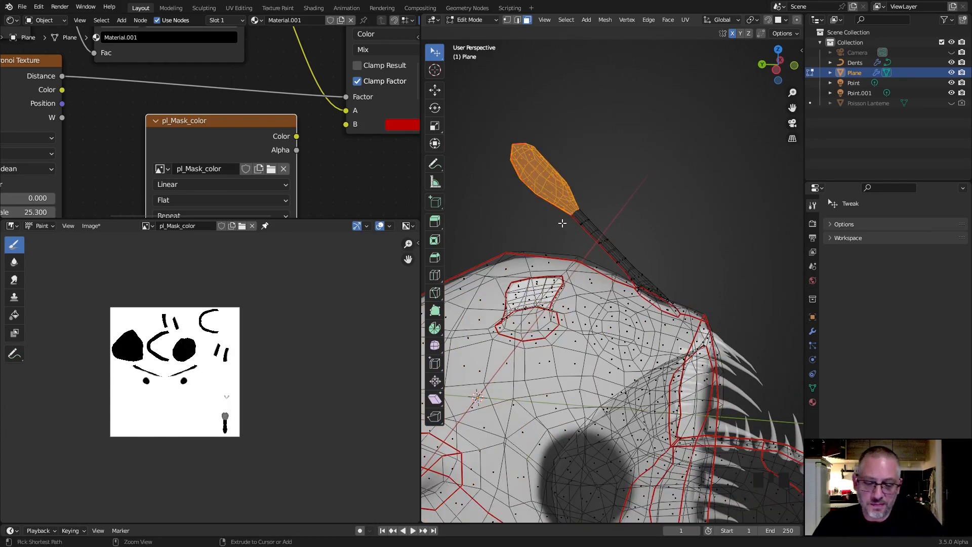
key(ctrl+KP_Add)
key(ctrl+KP_Add)
key(ctrl+KP_Add)
key(ctrl+KP_Add)
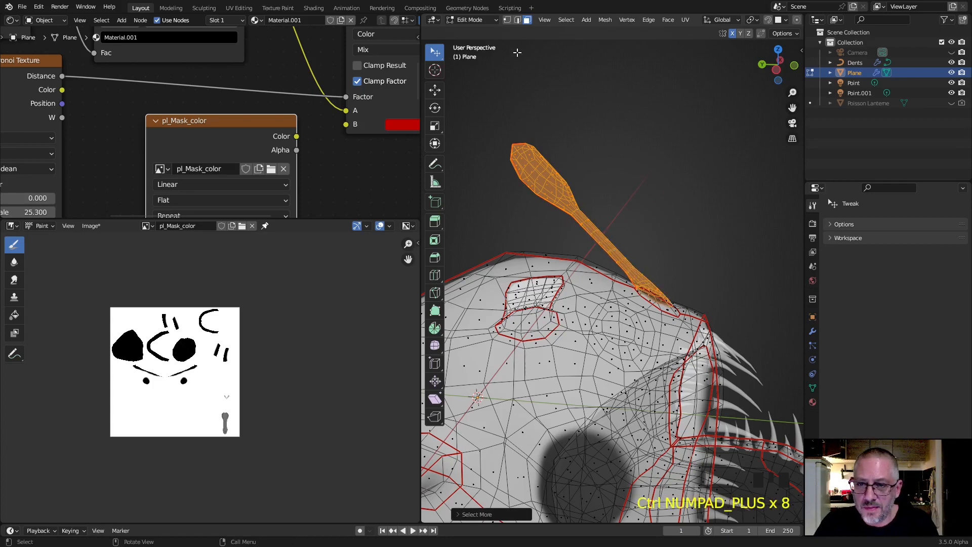
- Return to Texture Paint mode, restrict painting to the selected faces and turn X-ray off
click(474, 20)
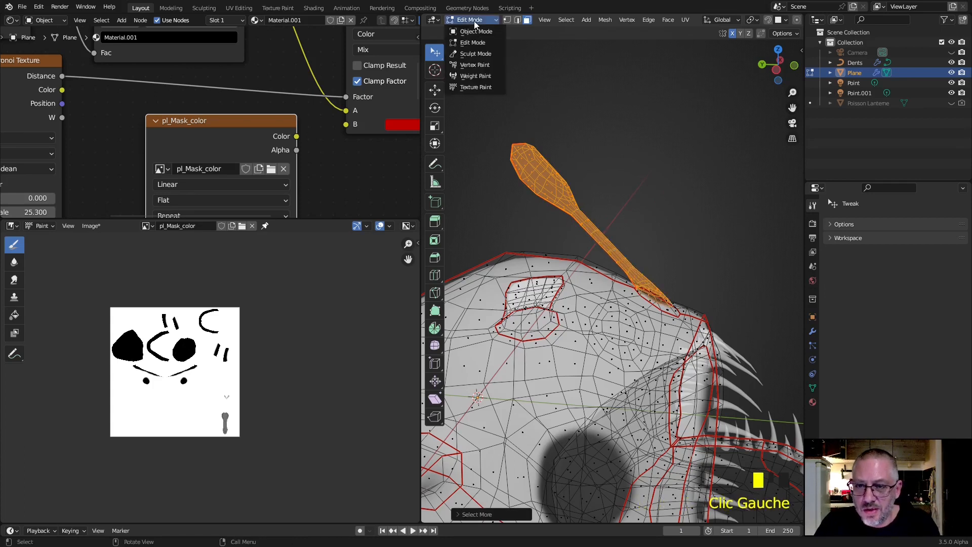
click(479, 86)
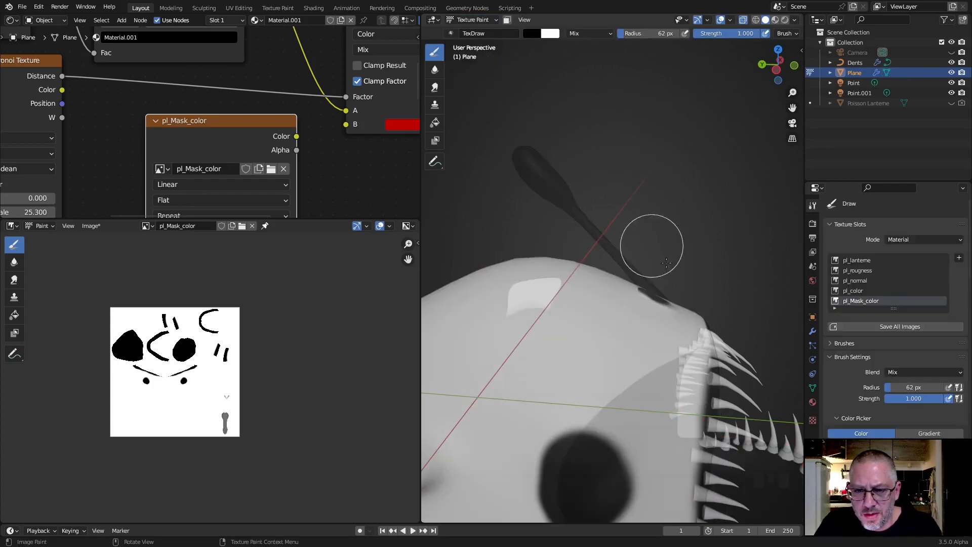
click(507, 21)
mouse_move(607, 248)
middle_down()
mouse_move(610, 278)
mouse_move(608, 252)
middle_up()
click(743, 20)
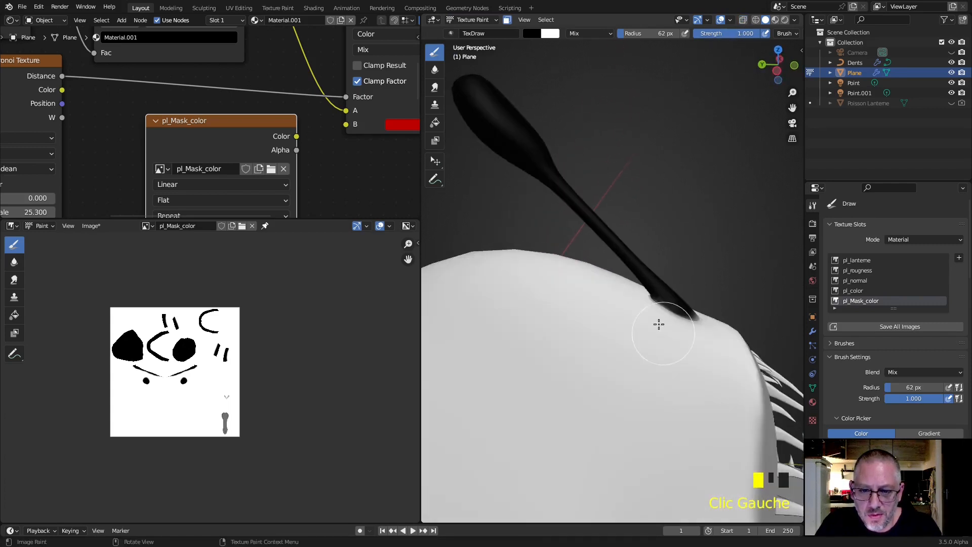
- Paint the masked lower end of the lantern stalk black where it joins the head
middle_drag(575, 219, 643, 210)
drag(626, 228, 652, 284)
drag(631, 244, 657, 288)
drag(633, 233, 644, 254)
middle_drag(643, 254, 505, 265)
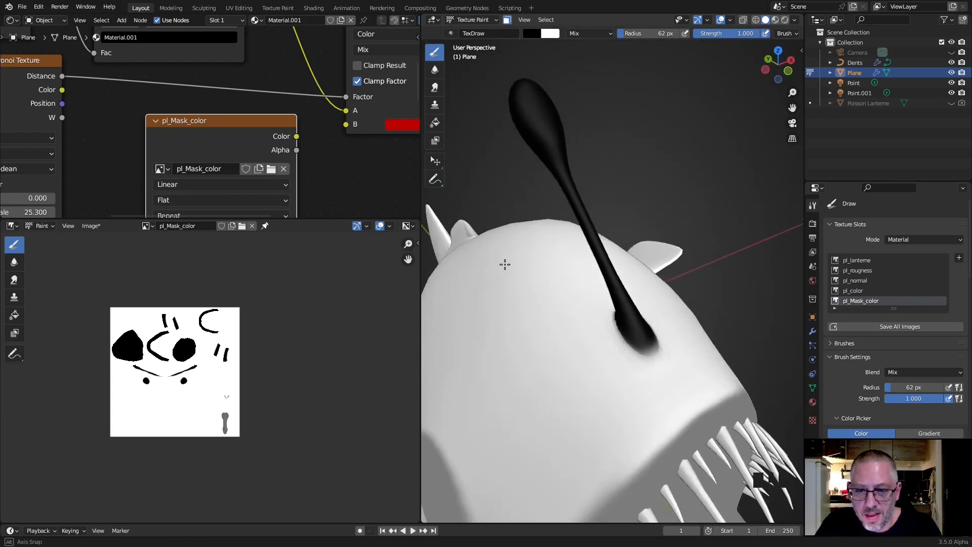
- Turn off the face selection mask and paint the small fin on the fish's back black
click(507, 20)
mouse_move(575, 108)
middle_down()
mouse_move(570, 278)
mouse_move(659, 277)
mouse_move(512, 339)
mouse_move(590, 321)
mouse_move(557, 272)
middle_up()
mouse_move(557, 272)
mouse_down()
mouse_move(621, 316)
mouse_move(592, 309)
mouse_up()
middle_drag(604, 318, 450, 120)
middle_drag(598, 376, 584, 340)
- Paint the side fin black from its tip towards the body, covering its faces and edges
drag(576, 239, 746, 280)
drag(579, 243, 677, 265)
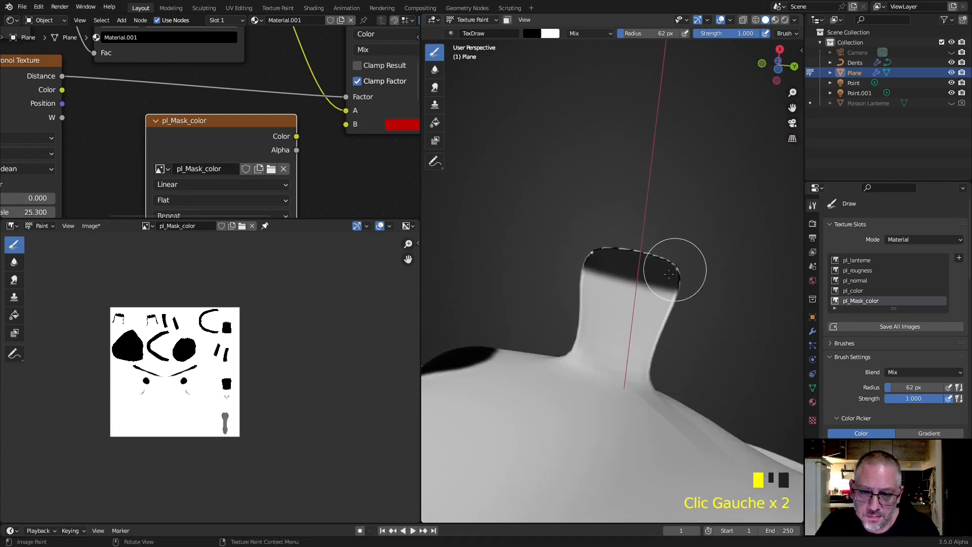
middle_drag(677, 265, 634, 294)
drag(693, 312, 690, 306)
middle_drag(691, 305, 606, 317)
drag(664, 332, 677, 326)
mouse_move(677, 325)
middle_down()
mouse_move(683, 358)
mouse_move(780, 347)
mouse_move(574, 353)
middle_up()
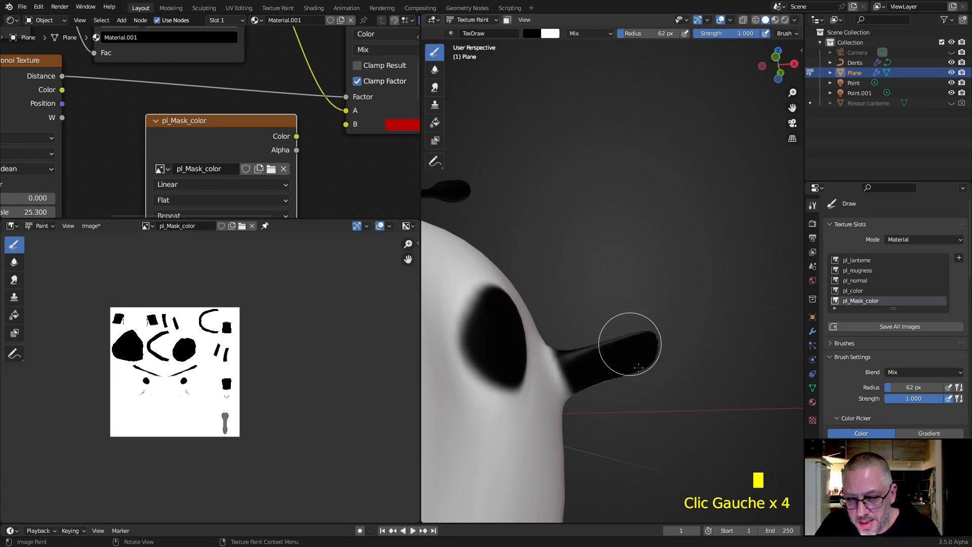
- Paint the remaining white streaks along the side fin's edge, underside and base black
middle_drag(658, 362, 459, 387)
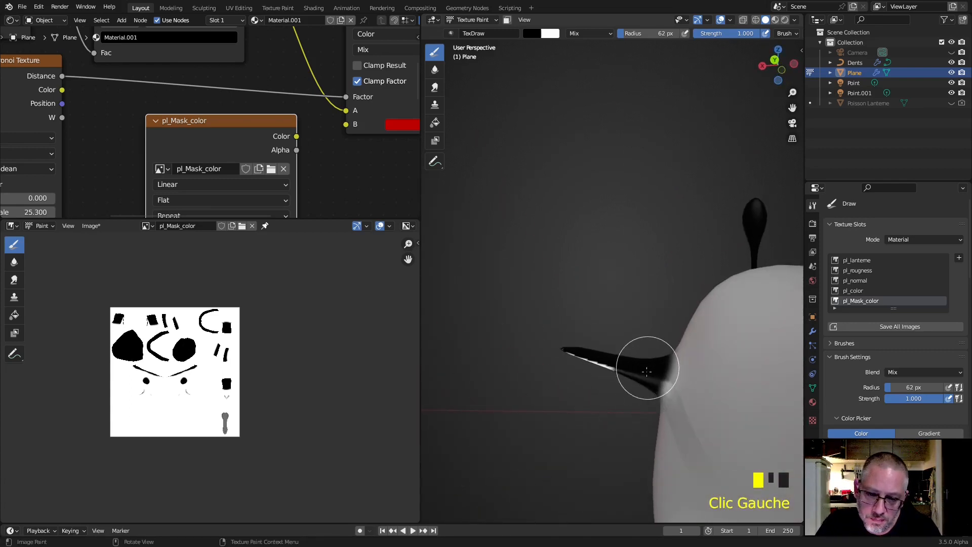
mouse_move(564, 367)
middle_down()
mouse_move(591, 354)
mouse_move(600, 362)
mouse_move(596, 338)
mouse_move(585, 335)
mouse_move(579, 403)
mouse_move(702, 369)
middle_up()
click(587, 365)
double_click(634, 340)
middle_drag(634, 340, 658, 336)
double_click(649, 349)
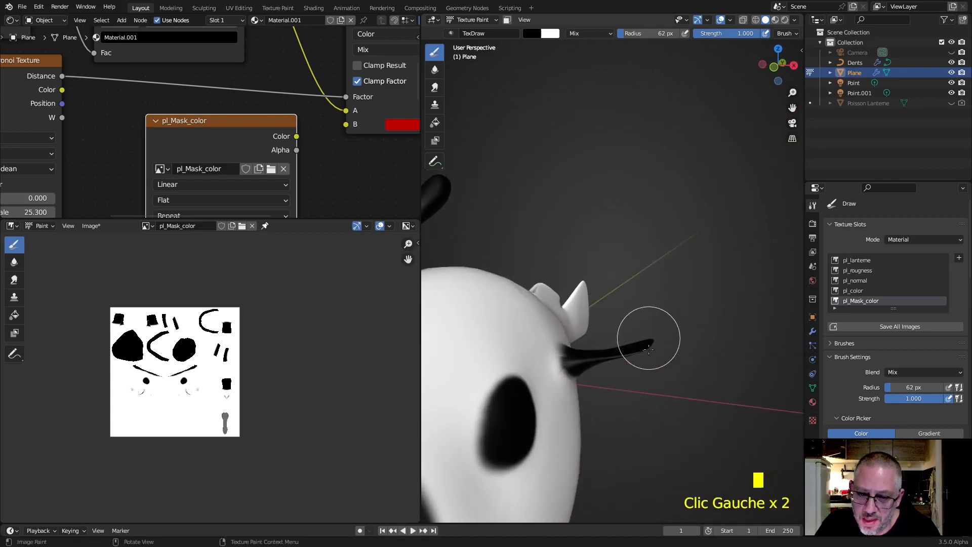
scroll(650, 349, up, 5)
shift+middle_drag(673, 381, 608, 330)
click(596, 327)
click(601, 308)
click(609, 297)
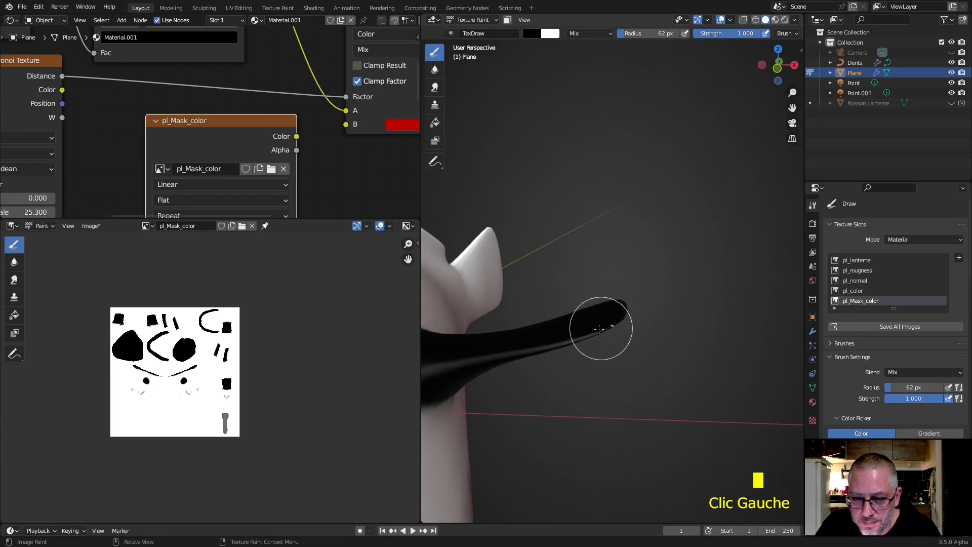
- Cover the leftover white specks along the side fin's outer tip edge with black
scroll(120, 388, up, 5)
mouse_move(583, 331)
middle_down()
mouse_move(633, 337)
mouse_move(669, 366)
mouse_move(675, 355)
middle_up()
scroll(644, 354, up, 6)
mouse_move(629, 458)
shift+middle_down()
mouse_move(711, 226)
mouse_move(690, 278)
shift+middle_up()
drag(708, 305, 685, 276)
click(685, 274)
click(695, 284)
click(713, 298)
scroll(714, 296, down, 3)
middle_drag(711, 259, 581, 319)
scroll(581, 319, down, 3)
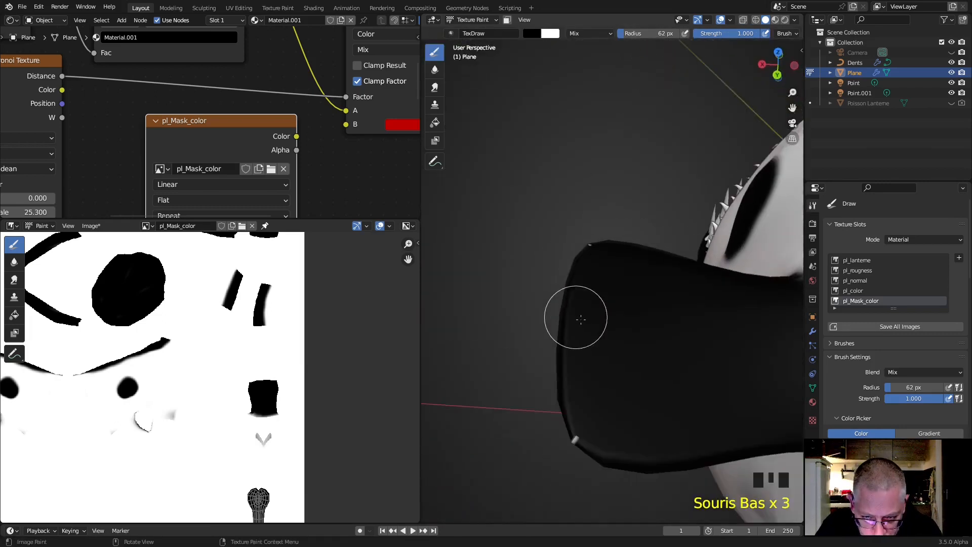
scroll(588, 374, down, 3)
click(586, 370)
- Paint the small fin under the body near the tail black, undoing one stray stroke
scroll(590, 369, down, 4)
mouse_move(590, 369)
middle_down()
mouse_move(673, 352)
mouse_move(704, 279)
mouse_move(599, 418)
mouse_move(578, 340)
mouse_move(591, 330)
middle_up()
scroll(706, 278, up, 3)
scroll(658, 400, up, 3)
shift+middle_drag(671, 412, 573, 299)
mouse_move(568, 290)
mouse_down()
mouse_move(673, 325)
mouse_move(620, 299)
mouse_move(681, 339)
mouse_up()
drag(623, 309, 552, 281)
shift+middle_drag(607, 295, 607, 359)
mouse_move(590, 411)
mouse_down()
mouse_move(616, 393)
mouse_move(662, 390)
mouse_move(636, 403)
mouse_up()
key(ctrl+z)
mouse_move(654, 416)
middle_down()
mouse_move(653, 399)
mouse_move(534, 237)
mouse_move(528, 353)
middle_up()
mouse_move(513, 365)
mouse_down()
mouse_move(547, 327)
mouse_move(613, 311)
mouse_move(616, 347)
mouse_move(551, 375)
mouse_up()
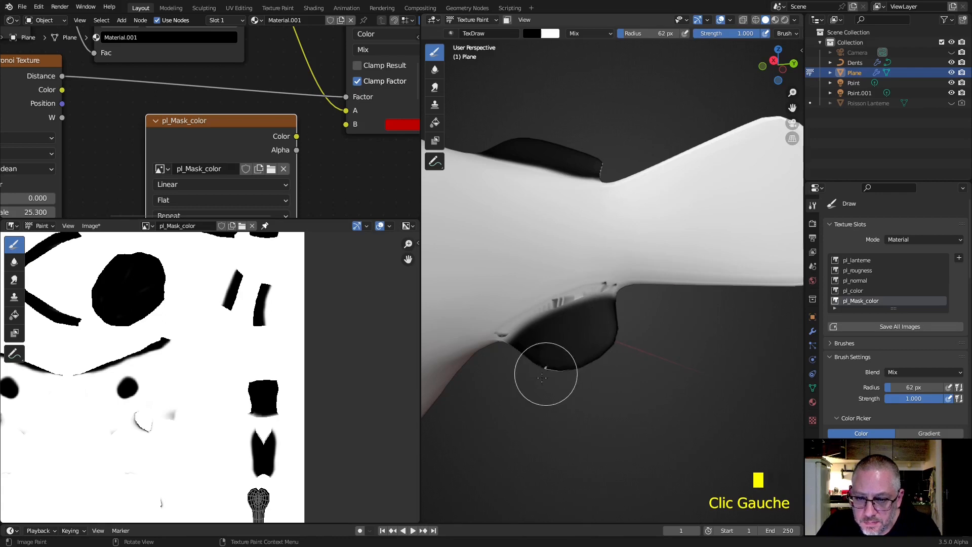
- Paint the black spill on the body around the base of the lower fin back to white
mouse_move(558, 357)
middle_down()
mouse_move(606, 296)
mouse_move(540, 350)
middle_up()
ctrl+click(547, 340)
ctrl+click(540, 349)
ctrl+click(469, 341)
mouse_move(469, 340)
shift+middle_down()
mouse_move(775, 317)
mouse_move(744, 329)
shift+middle_up()
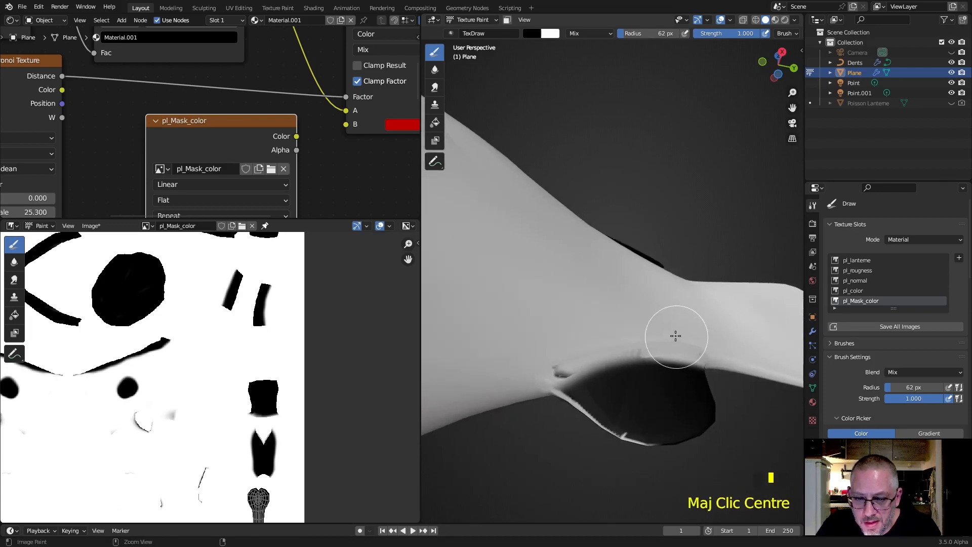
ctrl+click(610, 344)
ctrl+click(552, 369)
- Paint the lower fin's white front edge and its narrow rear face black
middle_drag(605, 343, 434, 308)
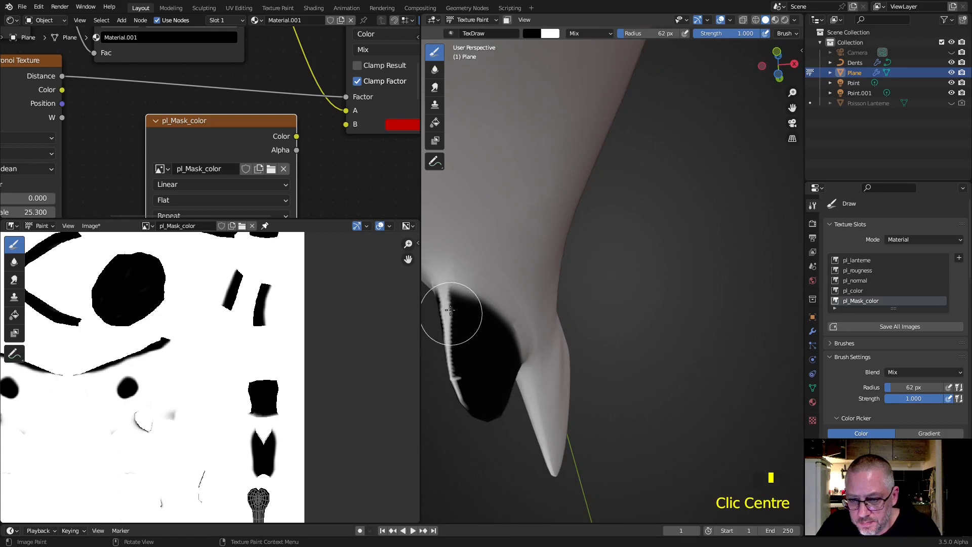
drag(445, 304, 466, 393)
drag(452, 359, 453, 384)
middle_drag(556, 412, 524, 392)
mouse_move(738, 303)
middle_down()
mouse_move(675, 360)
mouse_move(686, 277)
mouse_move(592, 253)
mouse_move(590, 243)
middle_up()
drag(590, 235, 588, 337)
click(591, 340)
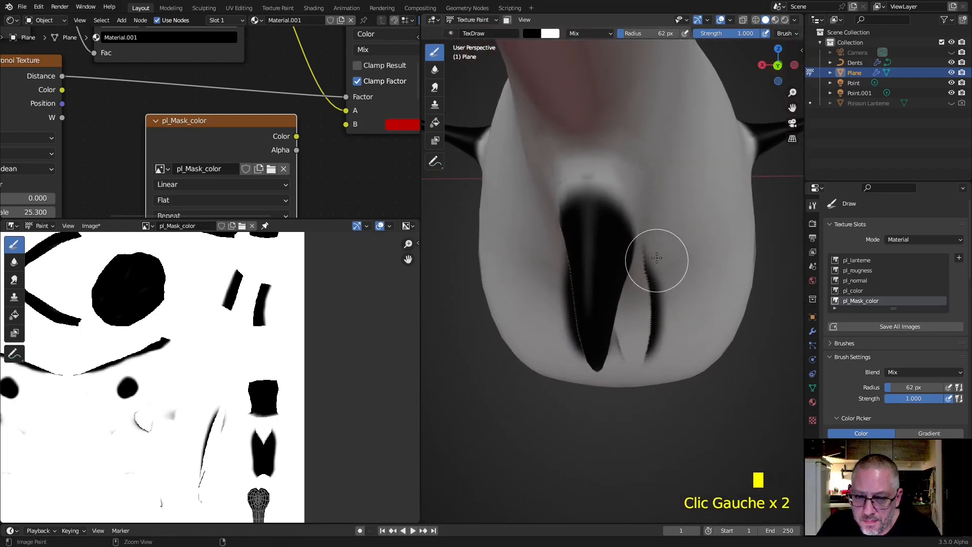
- Restore the body beside and behind the lower fin to white where black strokes spilled over
ctrl+drag(655, 260, 654, 358)
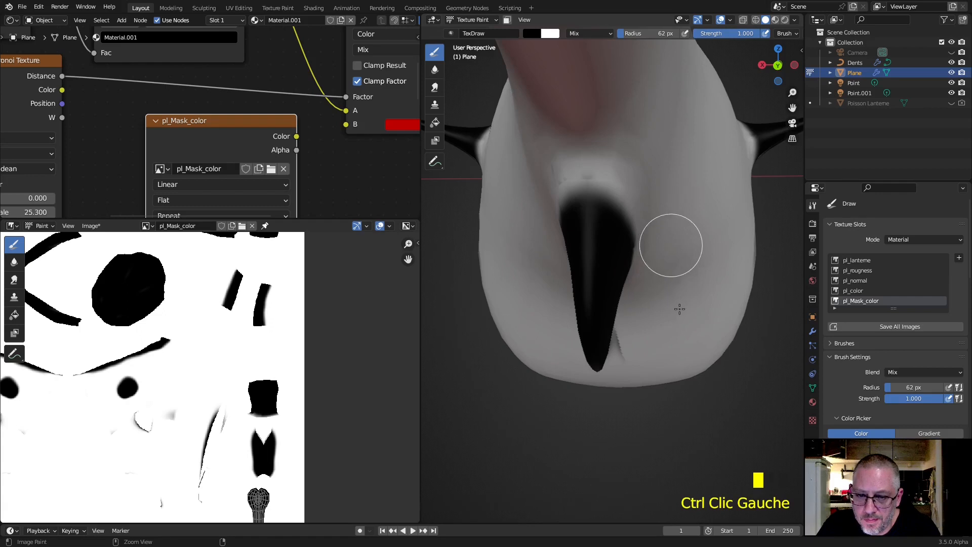
middle_drag(679, 308, 683, 297)
scroll(614, 440, down, 4)
ctrl+drag(614, 440, 613, 391)
mouse_move(612, 390)
middle_down()
mouse_move(681, 370)
mouse_move(669, 343)
mouse_move(697, 327)
middle_up()
scroll(668, 343, up, 5)
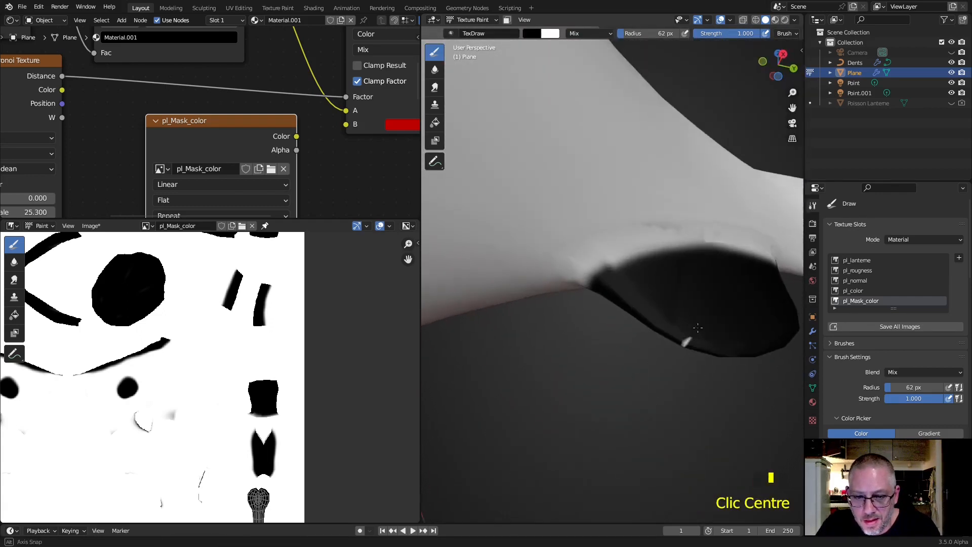
scroll(614, 406, down, 8)
- Paint the side faces of the tail fin black up to its base, undoing the stroke that reaches onto the body
middle_drag(631, 369, 691, 336)
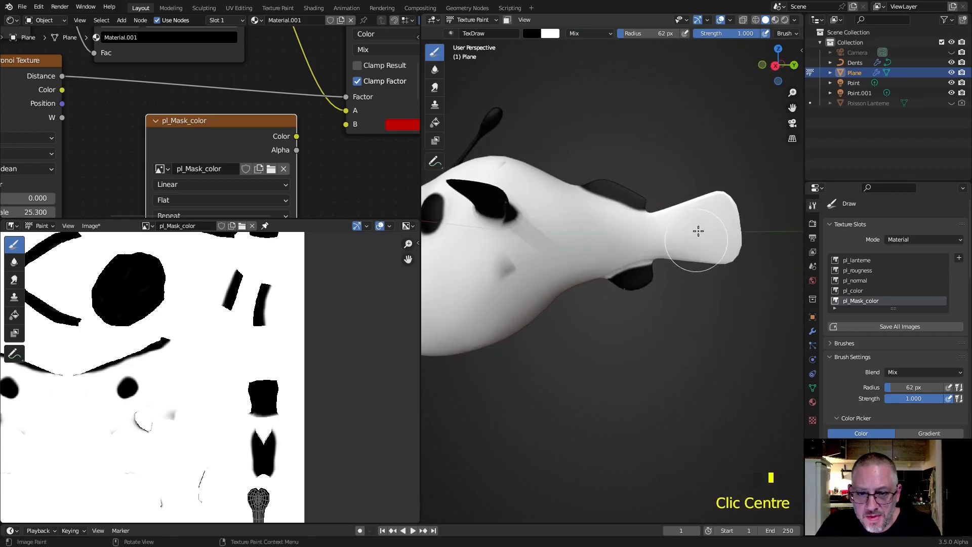
drag(682, 209, 736, 192)
mouse_move(699, 219)
mouse_down()
mouse_move(709, 223)
mouse_move(687, 255)
mouse_up()
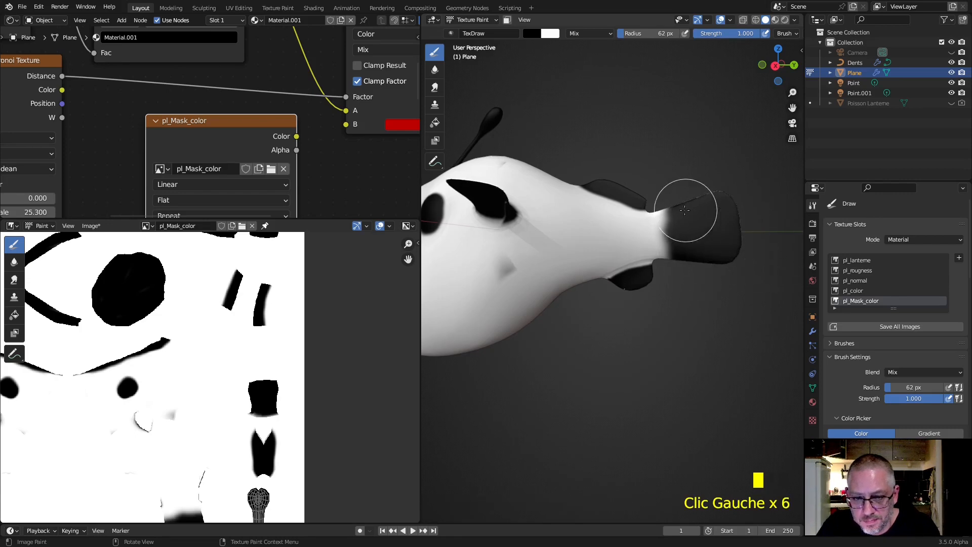
drag(669, 260, 672, 262)
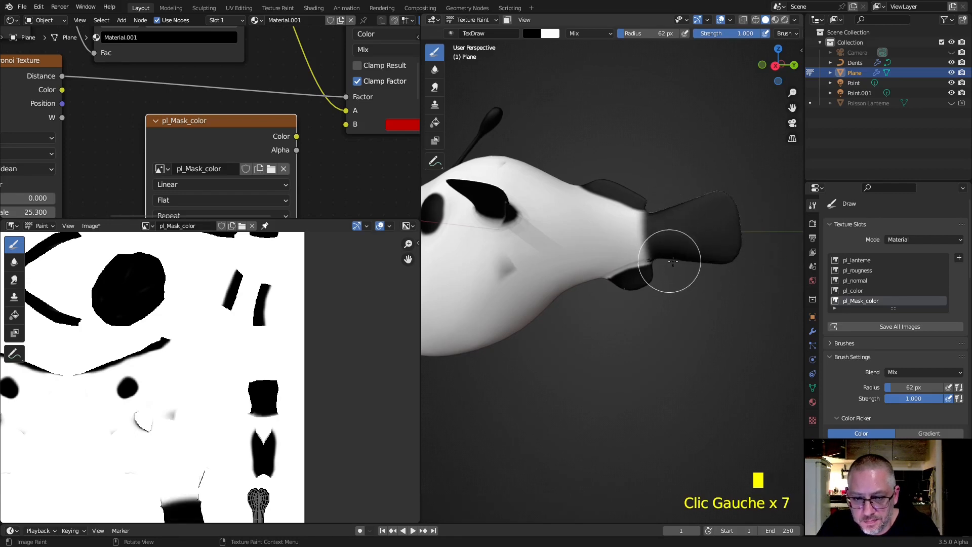
key(ctrl+z)
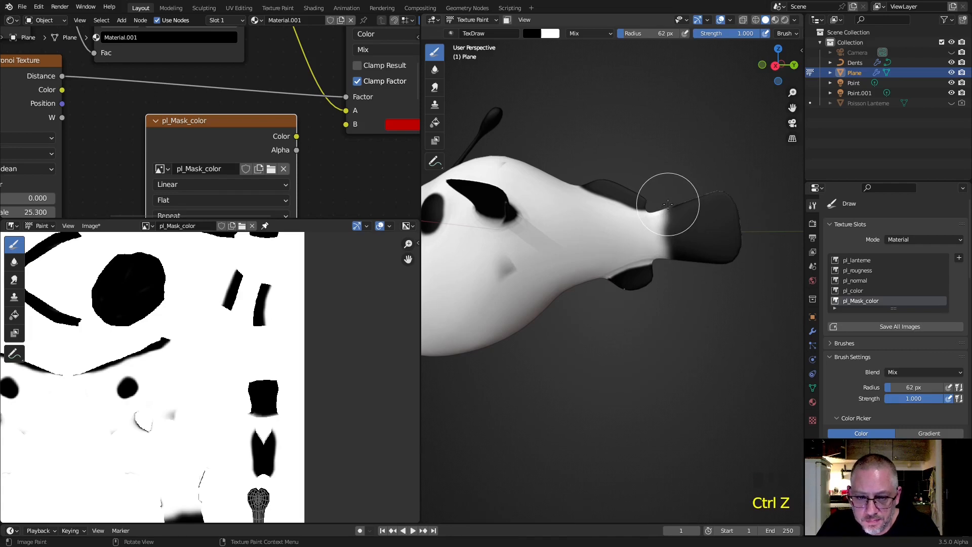
middle_drag(674, 259, 678, 284)
click(678, 284)
click(674, 268)
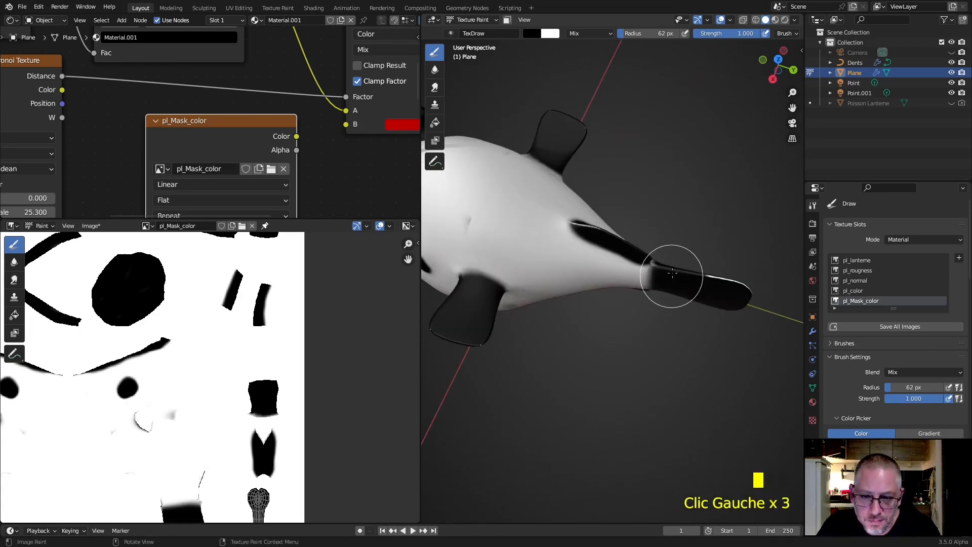
- Paint the thin upper edge of the tail fin and the white gaps at its base black
mouse_move(750, 268)
middle_down()
mouse_move(710, 329)
mouse_move(690, 253)
mouse_move(729, 263)
mouse_move(750, 308)
middle_up()
click(709, 329)
click(709, 342)
click(690, 265)
click(692, 265)
scroll(667, 336, down, 2)
scroll(666, 339, up, 2)
scroll(664, 341, up, 2)
scroll(665, 343, down, 2)
shift+middle_drag(684, 351, 758, 344)
- Compare the finished mask with the base colour by switching the displayed texture between pl_color and pl_Mask_color
scroll(204, 139, down, 14)
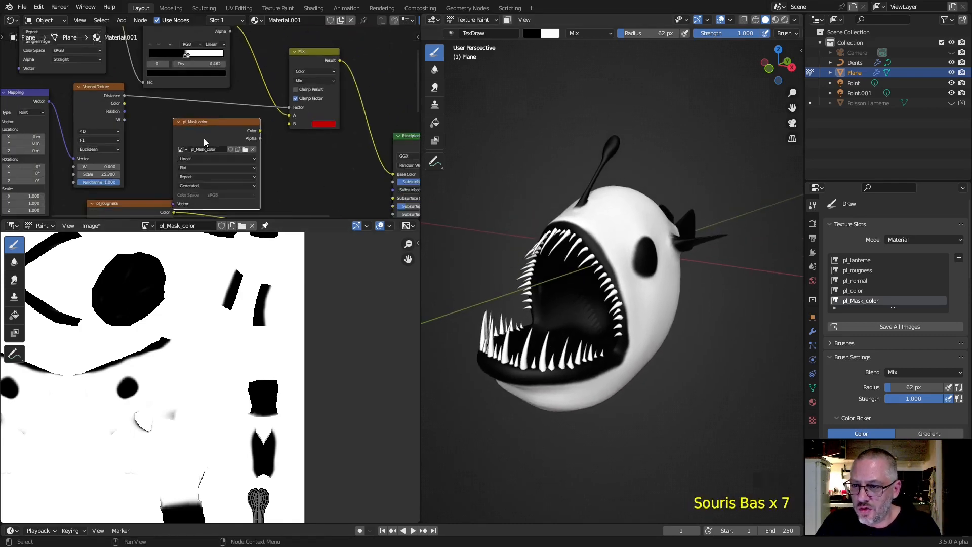
scroll(175, 127, up, 3)
middle_drag(175, 127, 194, 162)
click(132, 54)
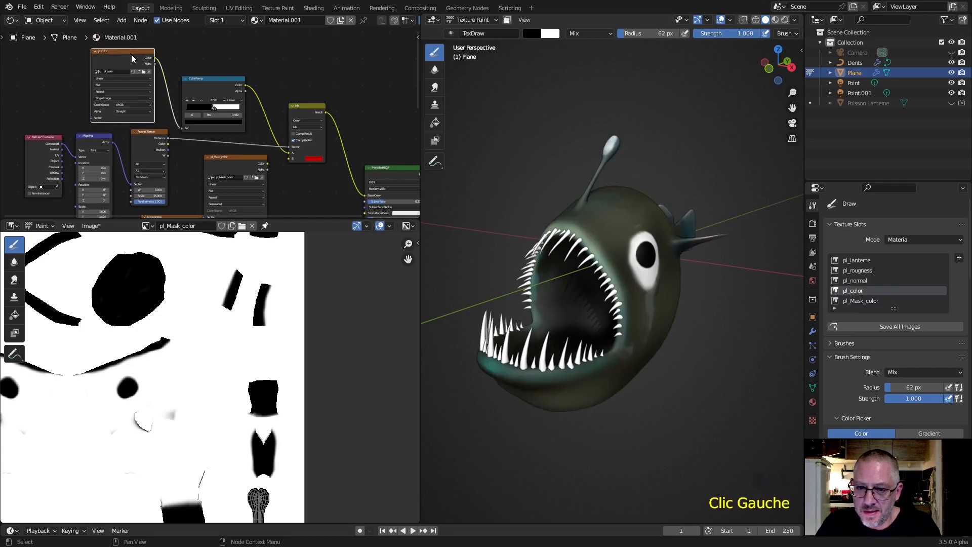
click(237, 160)
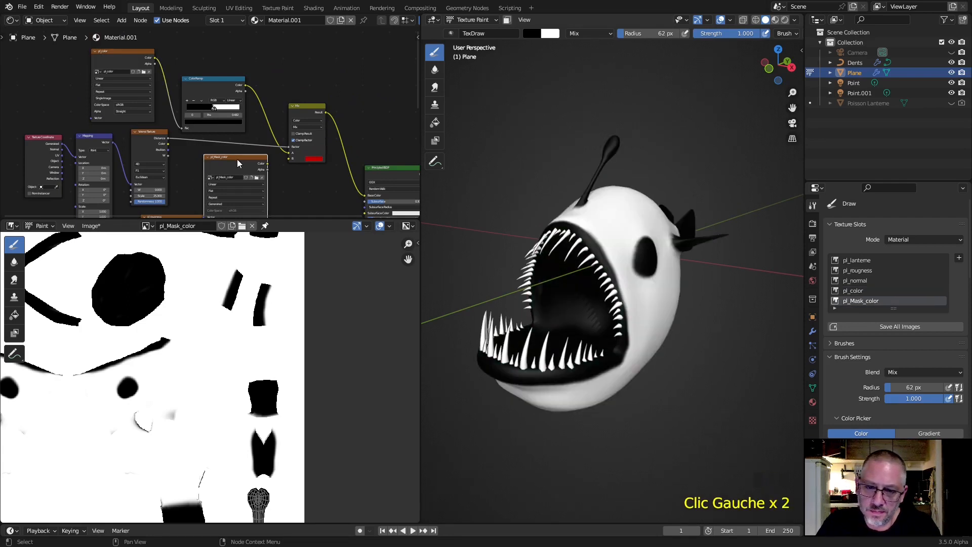
click(127, 51)
- Enlarge the black eye area in pl_Mask_color to cover the whole white teardrop eye shape, checking it against pl_color
middle_drag(547, 261, 651, 270)
scroll(565, 277, up, 3)
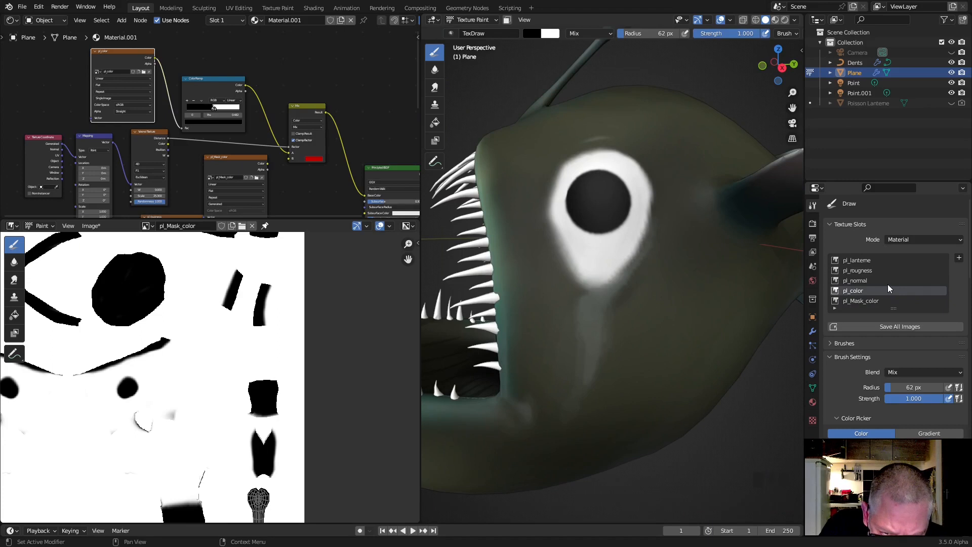
click(860, 300)
click(861, 300)
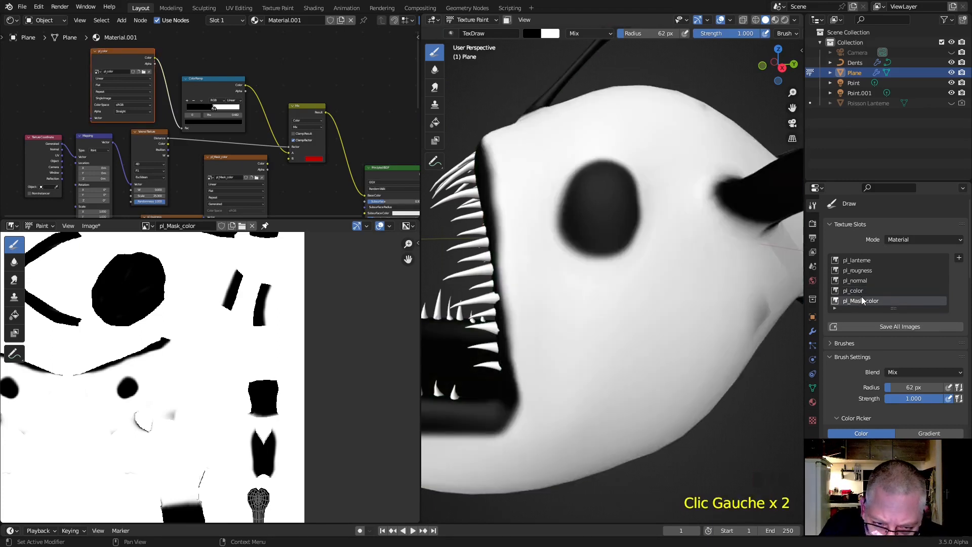
click(863, 292)
click(866, 303)
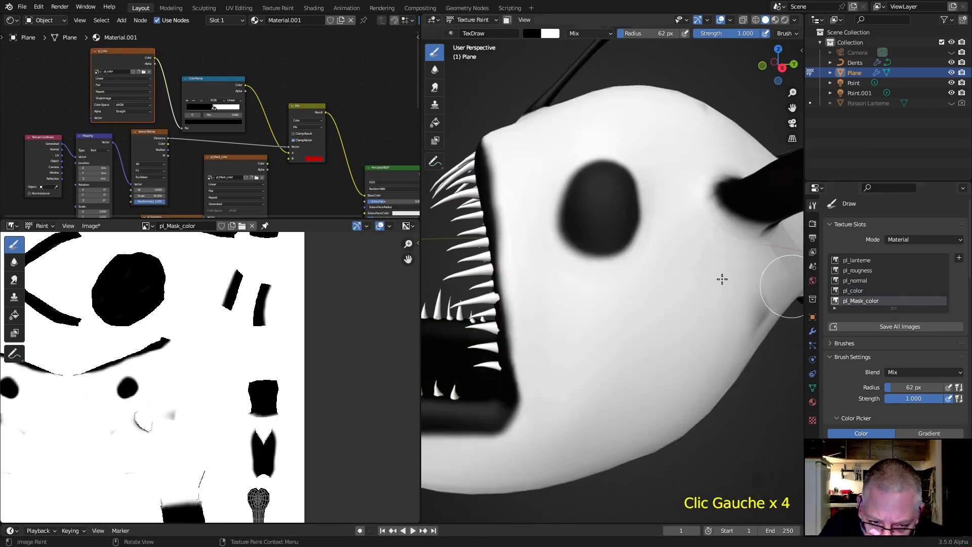
click(572, 196)
mouse_move(572, 196)
mouse_down()
mouse_move(601, 251)
mouse_move(593, 246)
mouse_move(610, 223)
mouse_move(605, 187)
mouse_move(589, 178)
mouse_move(582, 208)
mouse_move(606, 239)
mouse_move(585, 191)
mouse_move(606, 177)
mouse_move(582, 217)
mouse_move(610, 263)
mouse_move(616, 174)
mouse_move(584, 181)
mouse_move(575, 220)
mouse_move(590, 228)
mouse_up()
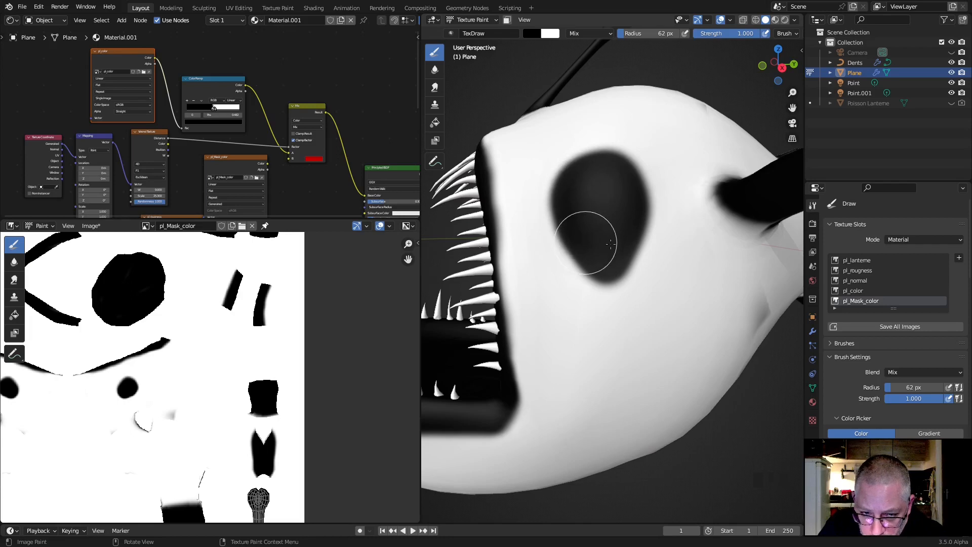
click(854, 287)
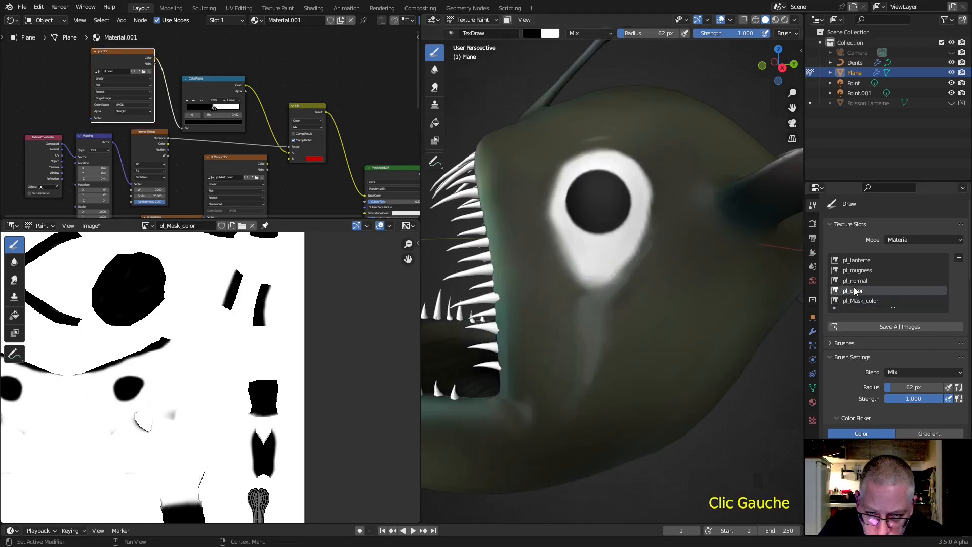
click(855, 300)
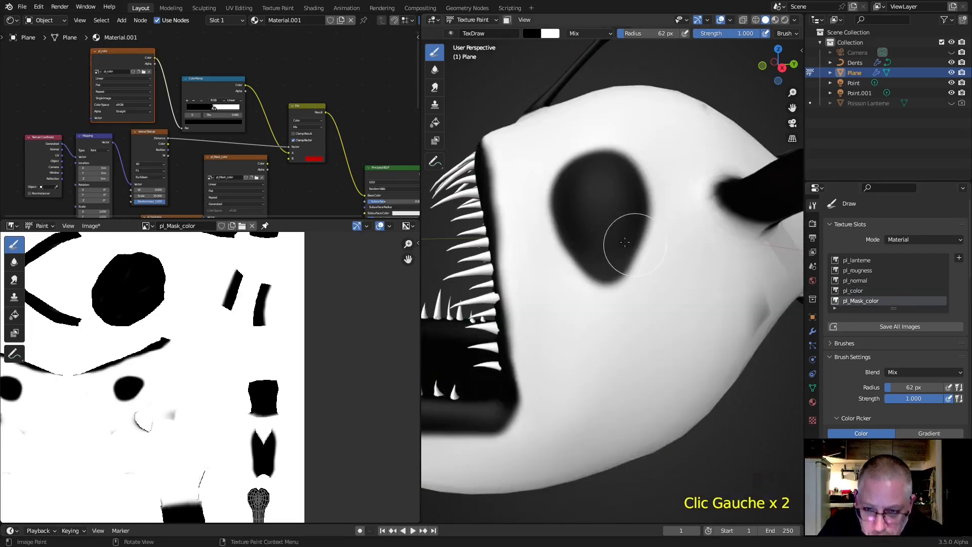
- Save the mask image as pl_Mask_color.png in the Textures folder
scroll(227, 342, down, 3)
scroll(227, 343, up, 2)
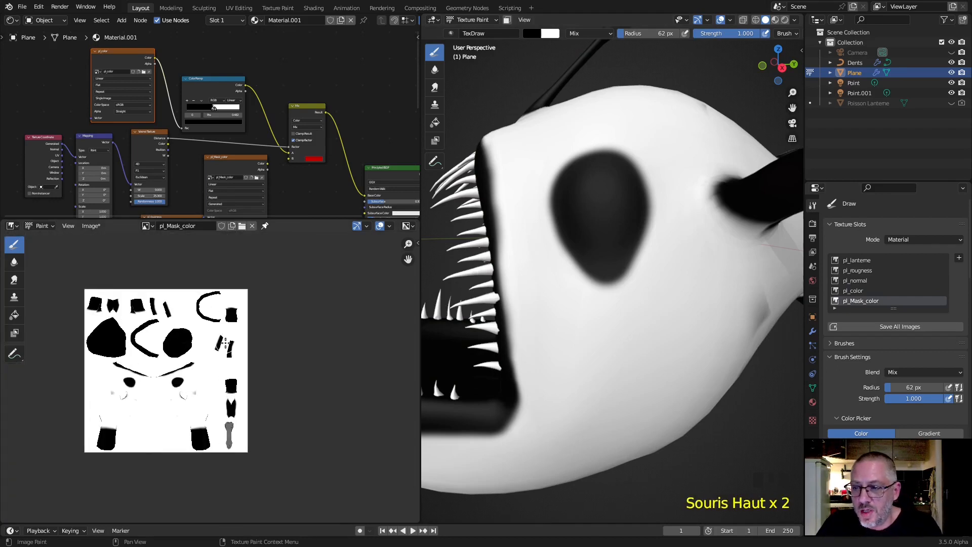
click(91, 226)
click(123, 307)
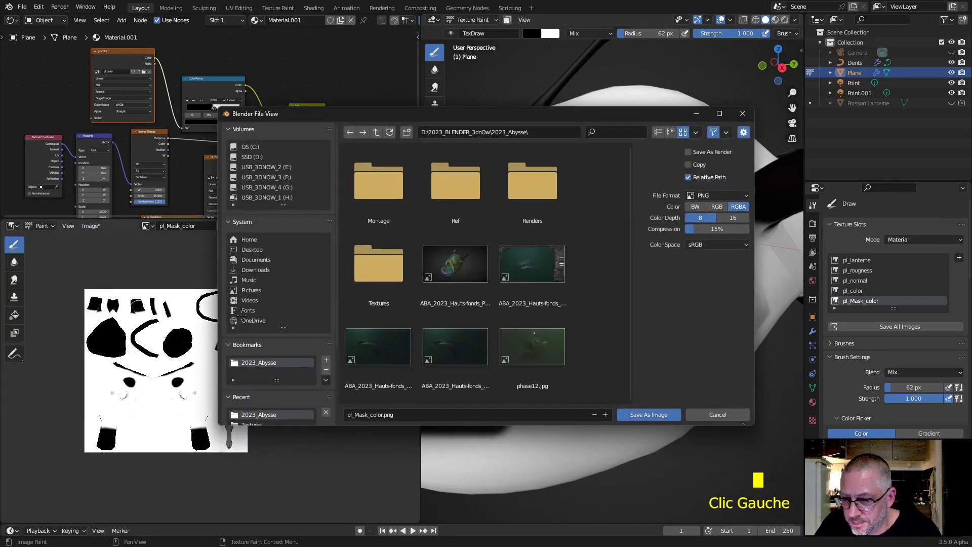
double_click(393, 275)
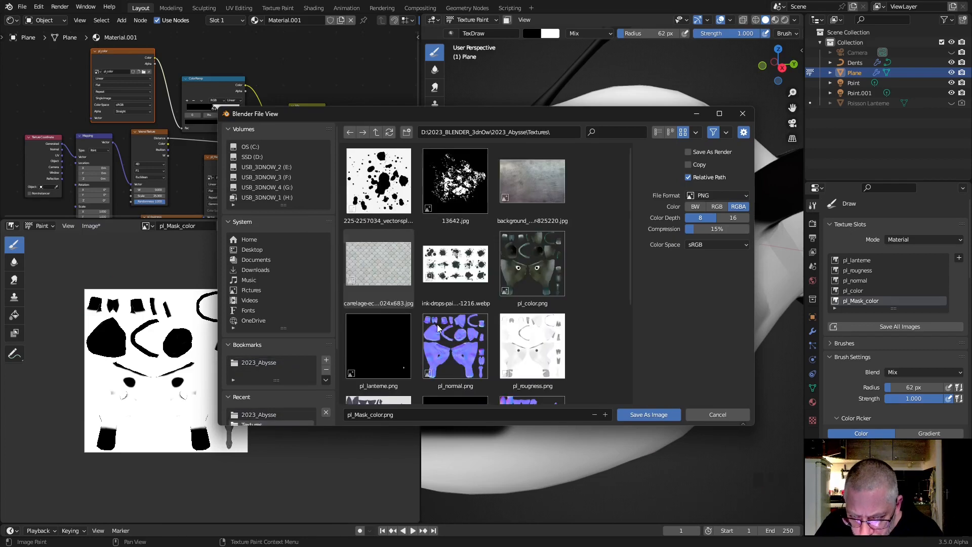
click(648, 416)
scroll(262, 361, down, 2)
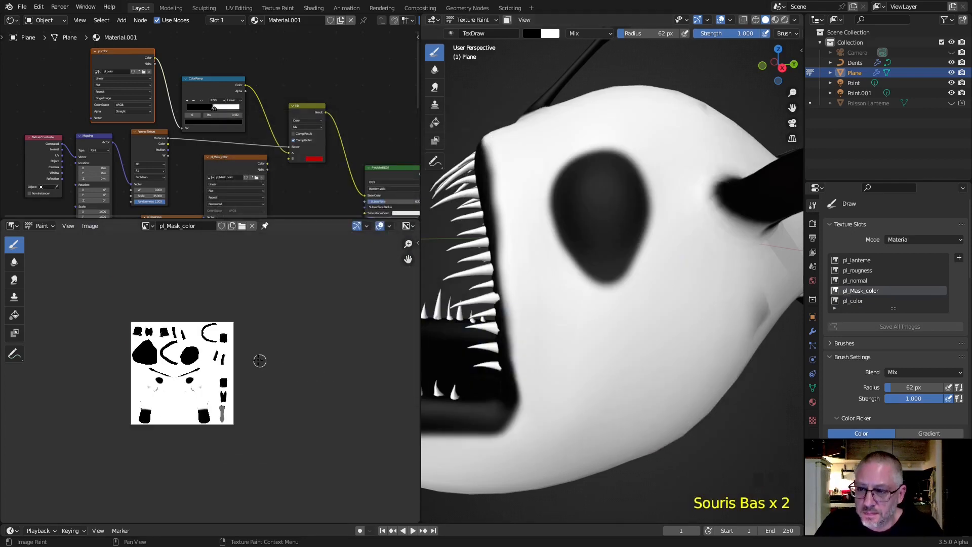
- Examine the red spots on the shaded fish and the nodes that blend them through the mask
middle_drag(458, 301, 499, 311)
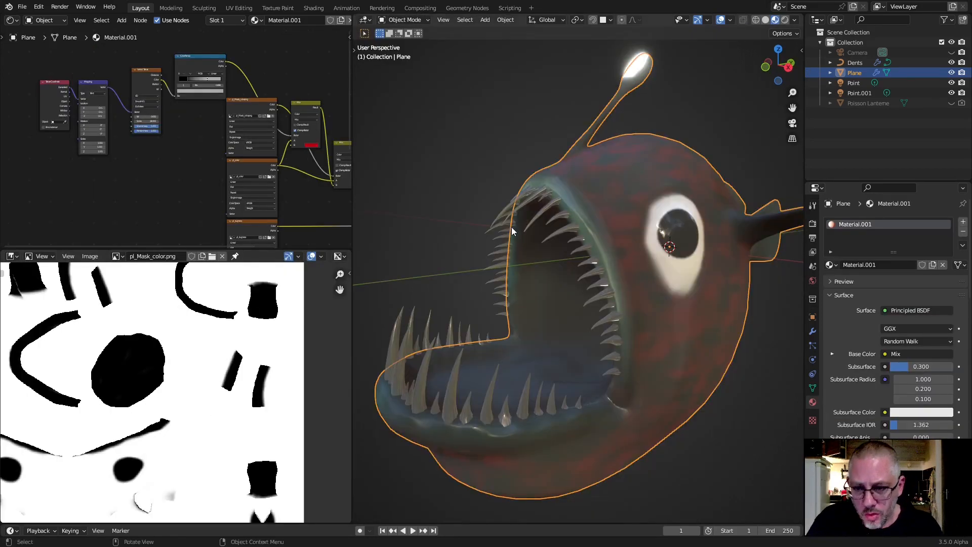
middle_drag(514, 231, 527, 238)
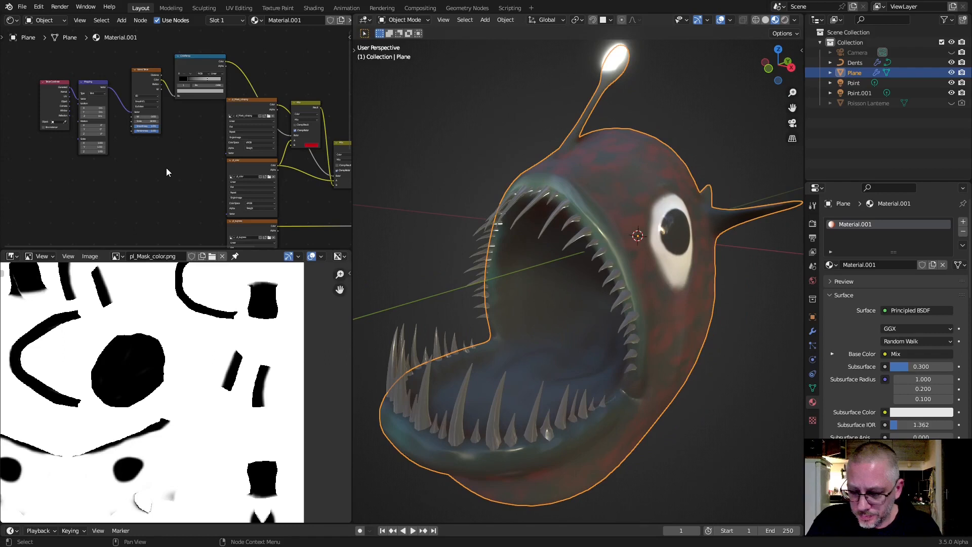
key(ctrl+space)
scroll(438, 228, up, 2)
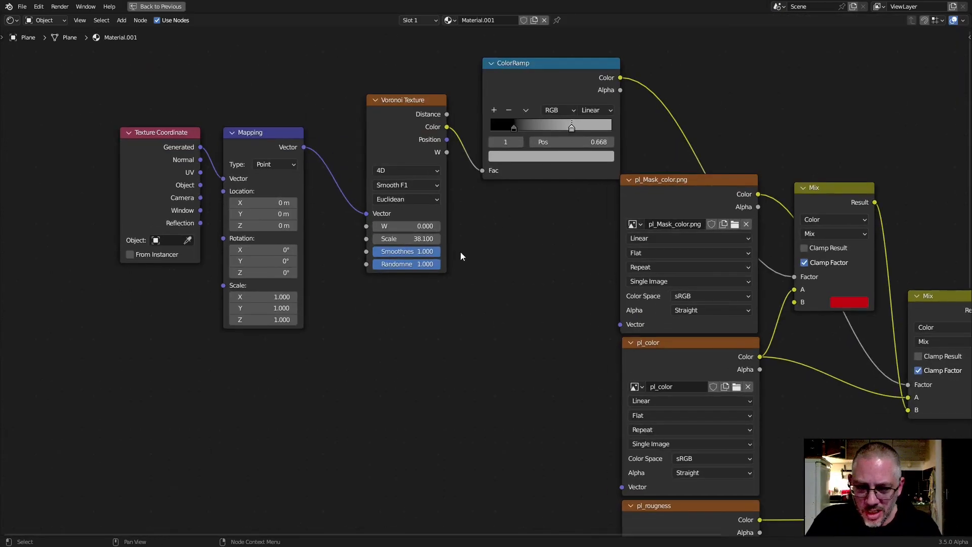
scroll(460, 252, down, 3)
key(ctrl+space)
middle_drag(433, 253, 613, 250)
scroll(250, 159, up, 4)
middle_drag(252, 155, 174, 171)
scroll(171, 170, down, 5)
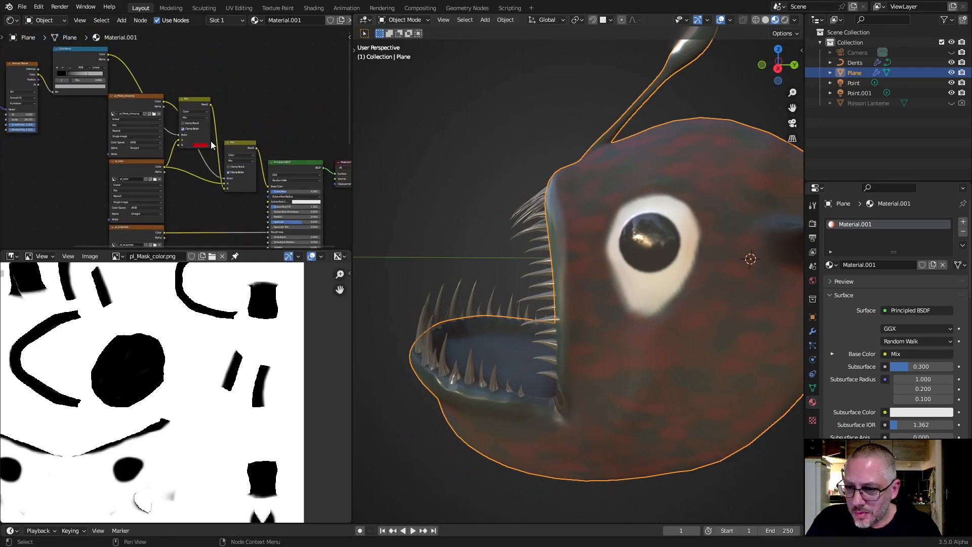
- Maximize the node editor and move the upper Mix node higher to separate it from the second Mix node
key(ctrl+space)
scroll(394, 193, up, 3)
middle_drag(362, 318, 386, 187)
drag(355, 219, 376, 220)
middle_drag(405, 127, 410, 177)
drag(408, 82, 410, 78)
drag(556, 97, 568, 58)
scroll(452, 131, down, 2)
- Select the ColorRamp node and examine the Voronoi Texture's 4D, Smooth F1 and Scale settings up close
click(319, 79)
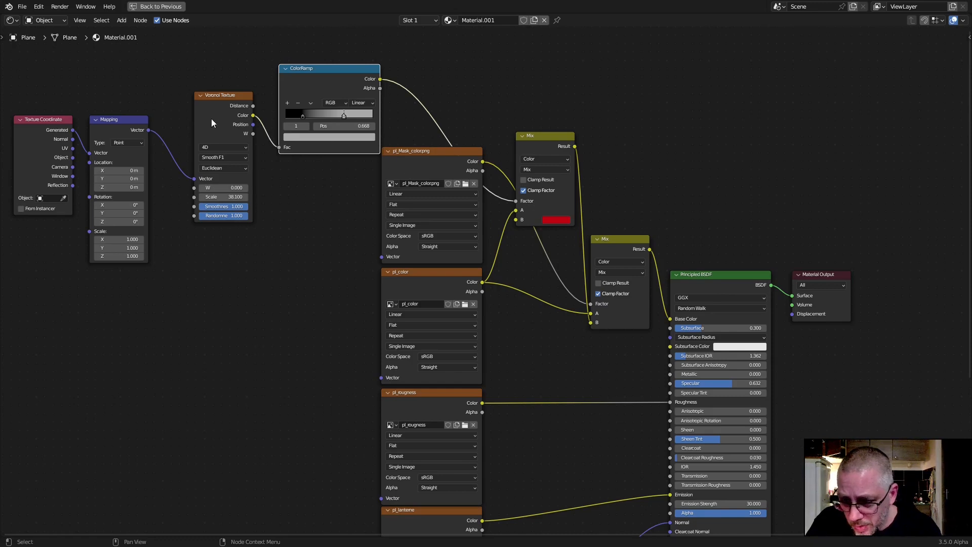
scroll(273, 175, up, 3)
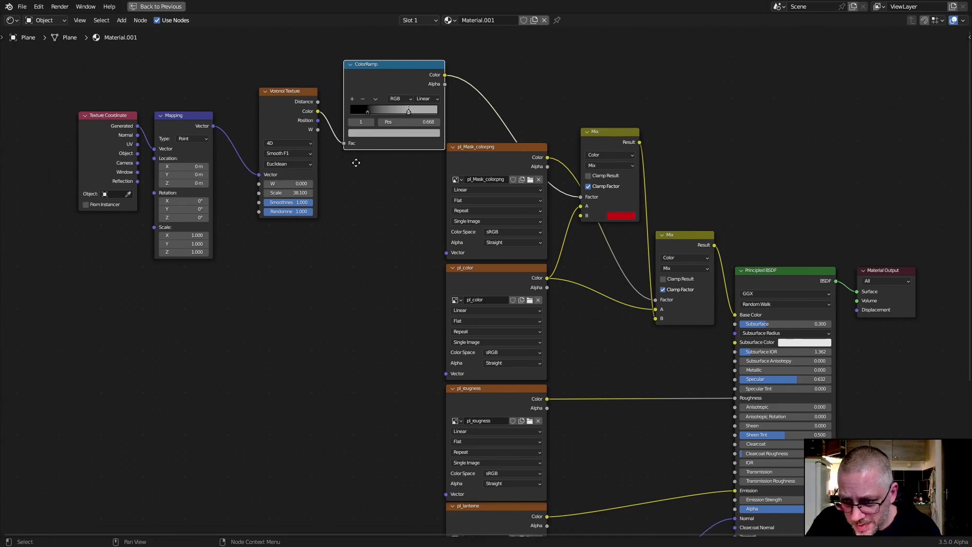
scroll(282, 161, up, 5)
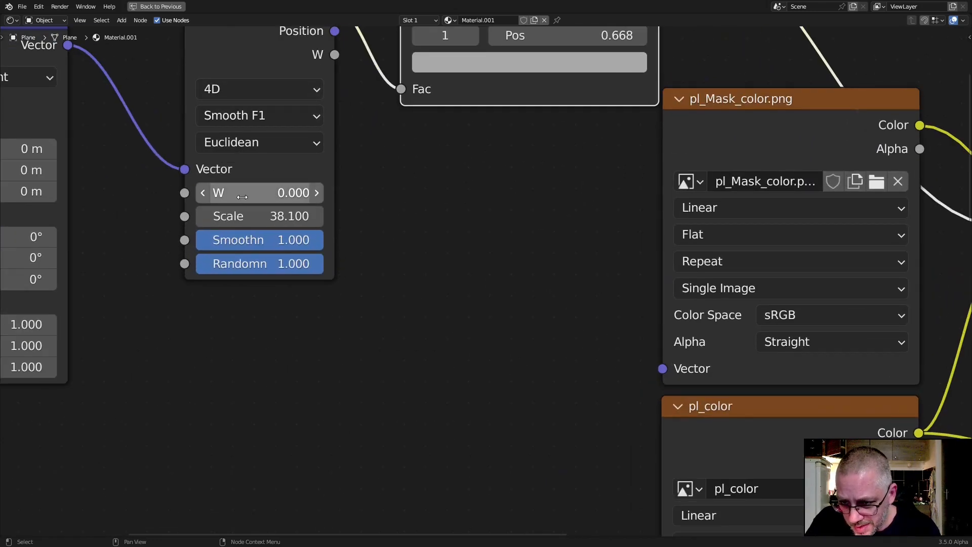
- Look up the Mix Color node among the colour nodes that can be added, without adding one
scroll(258, 193, down, 3)
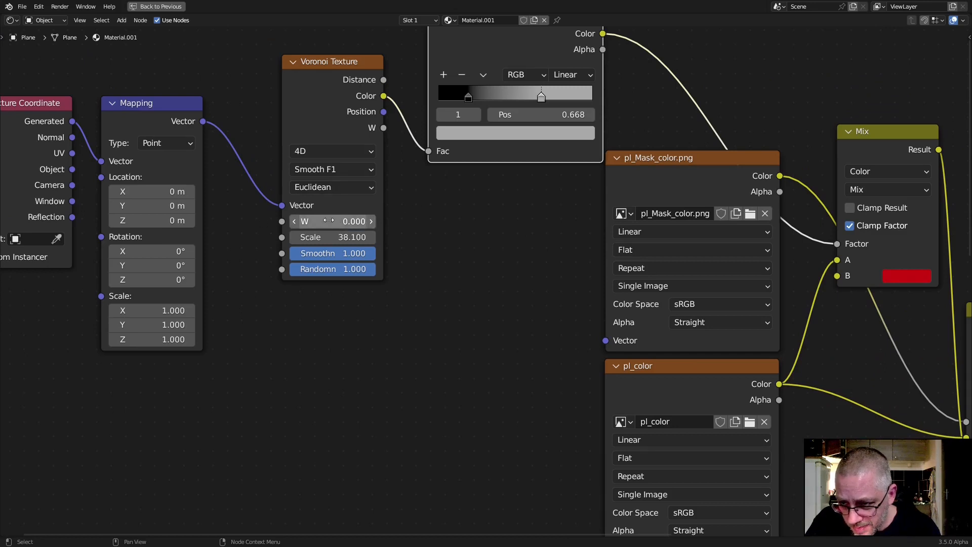
middle_drag(476, 218, 232, 195)
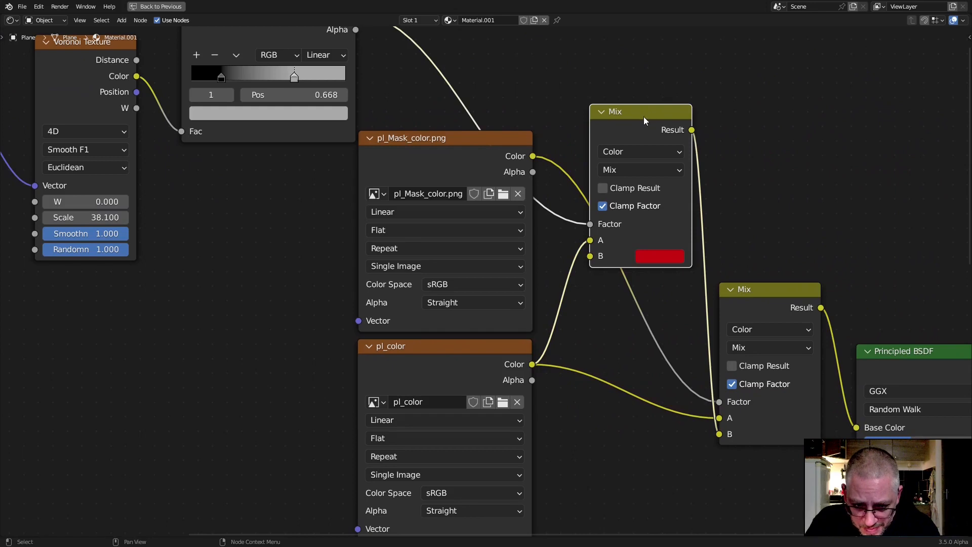
click(122, 20)
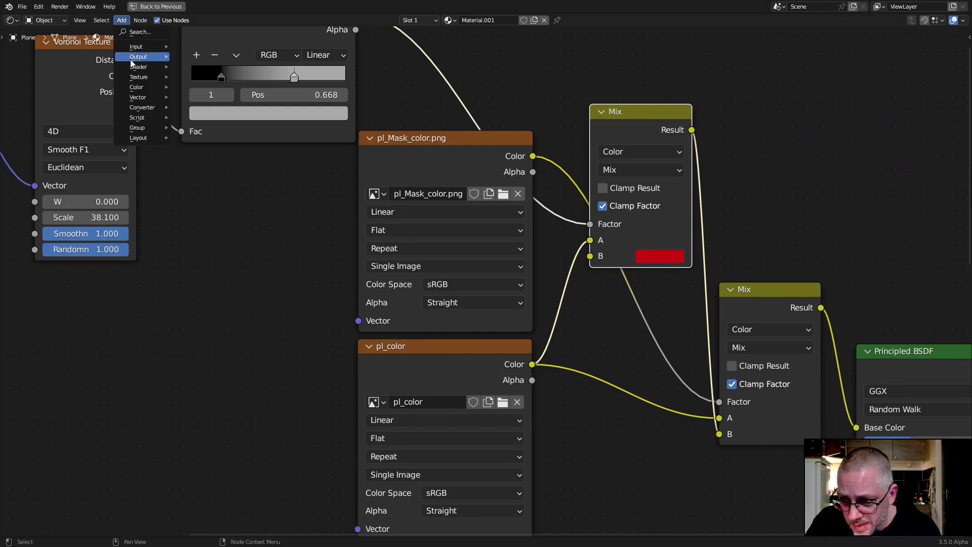
mouse_move(144, 87)
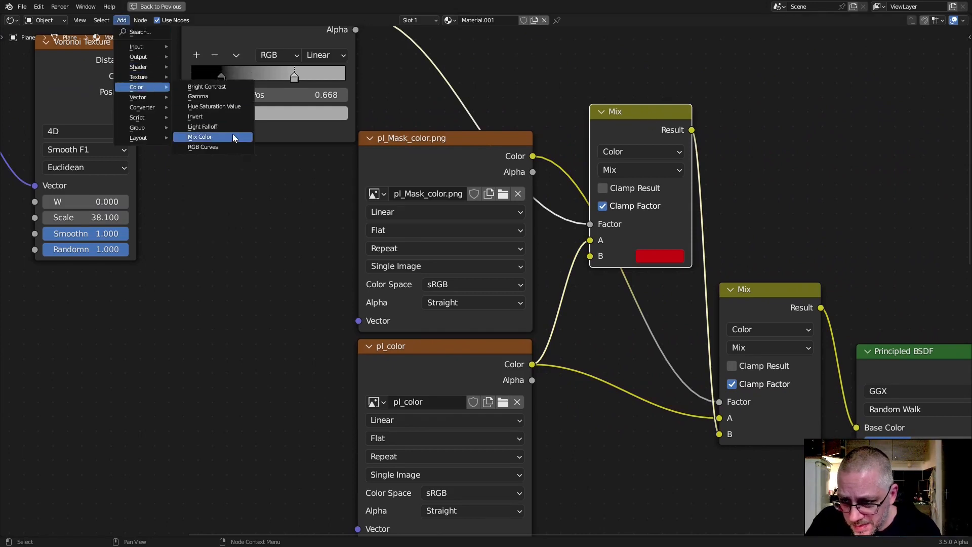
click(803, 114)
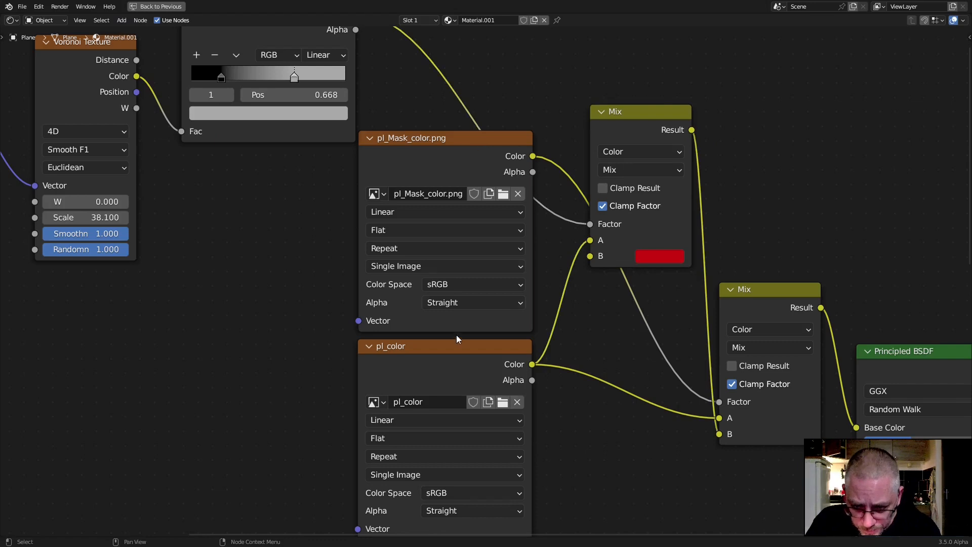
- Shift the pl_color and pl_Mask_color.png nodes slightly left, and single out the second Mix node and the ColorRamp
mouse_move(455, 351)
mouse_down()
mouse_move(436, 350)
mouse_move(446, 349)
mouse_up()
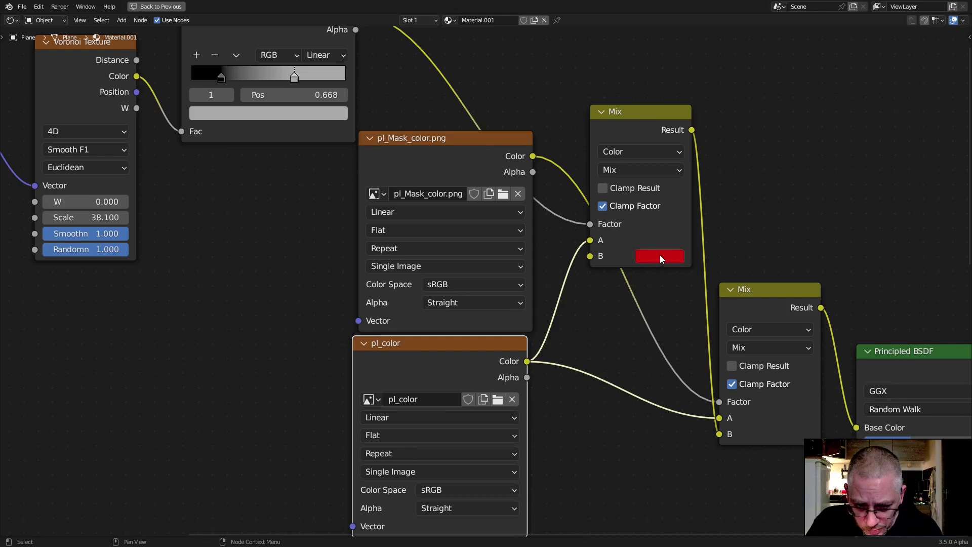
drag(462, 138, 455, 128)
click(762, 293)
scroll(344, 117, down, 2)
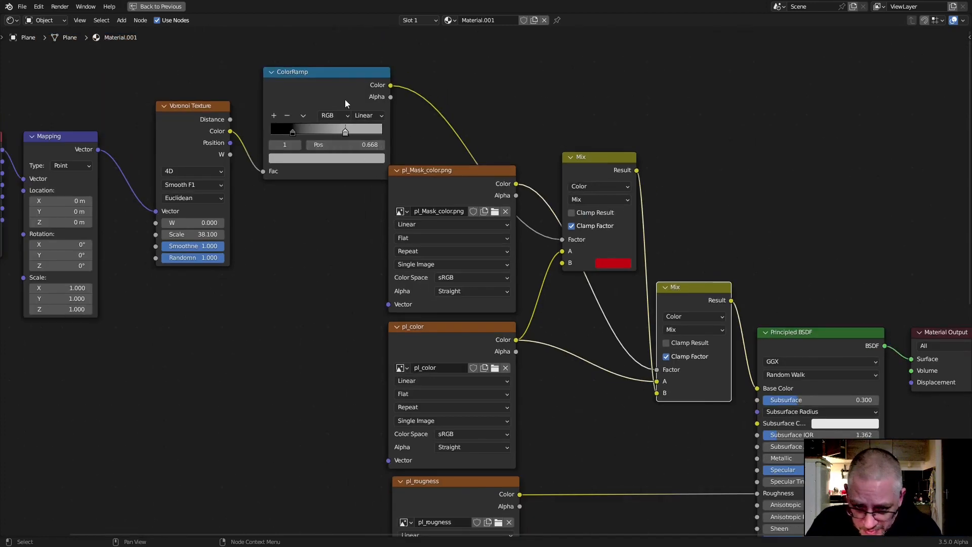
click(341, 74)
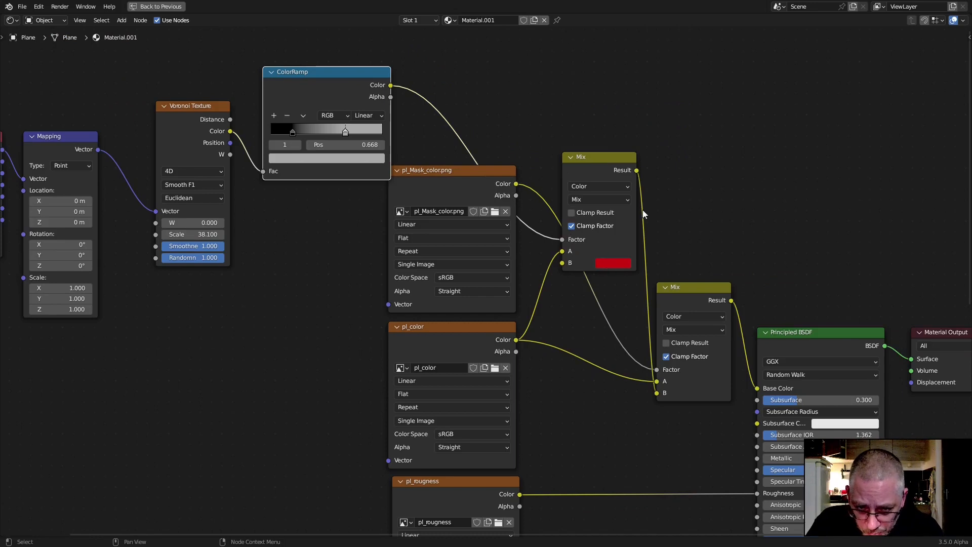
- Move the upper Mix node slightly left and down, and raise the pl_Mask_color.png node above the pl_color node
drag(611, 177, 599, 183)
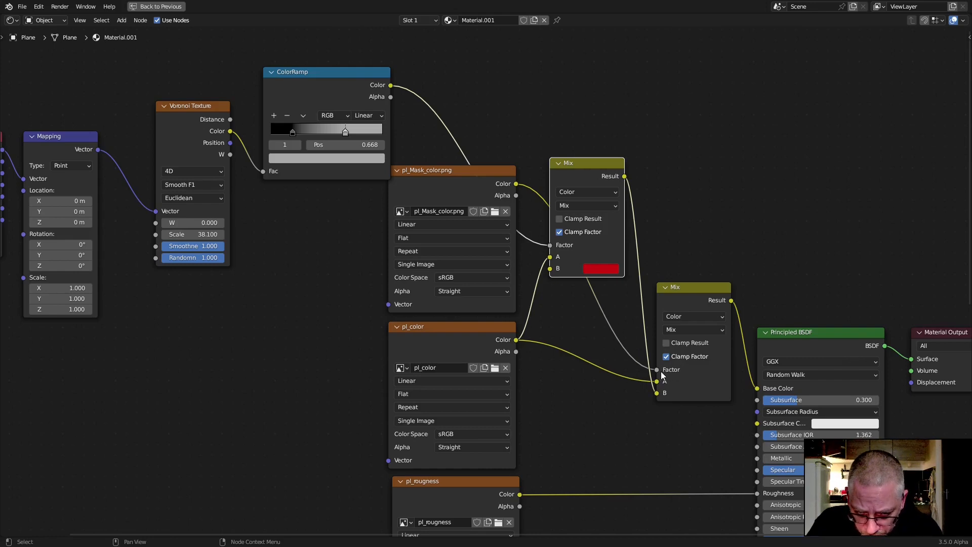
mouse_move(508, 204)
mouse_down()
mouse_move(526, 105)
mouse_move(511, 195)
mouse_up()
scroll(681, 409, up, 4)
middle_drag(645, 433, 591, 367)
click(401, 282)
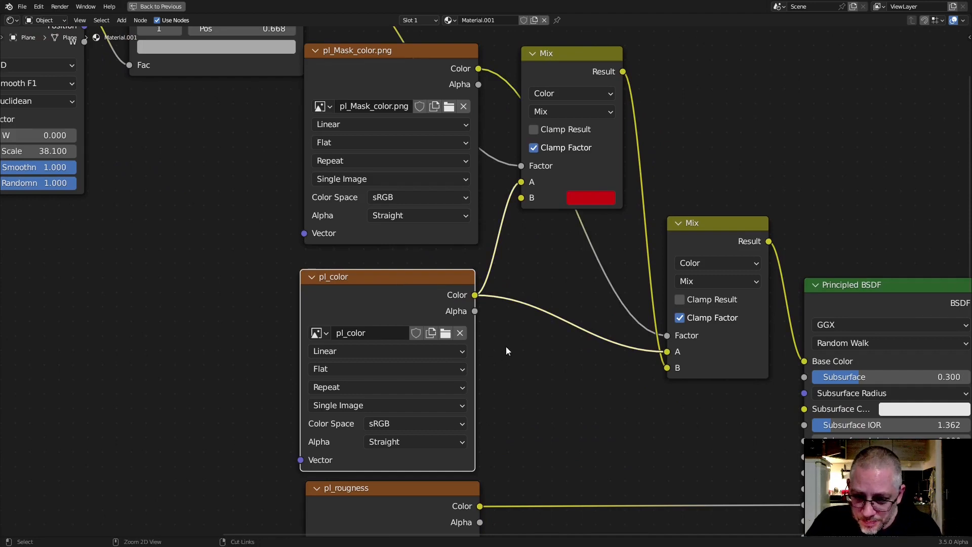
- Restore the split layout with the node editor enlarged over the mask image, and switch the viewport to solid shading
key(ctrl+space)
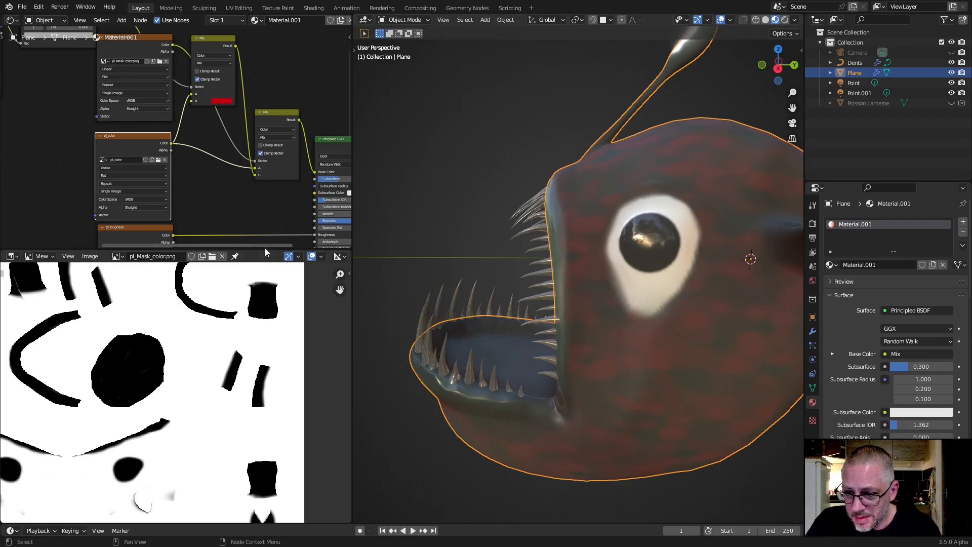
drag(265, 248, 266, 514)
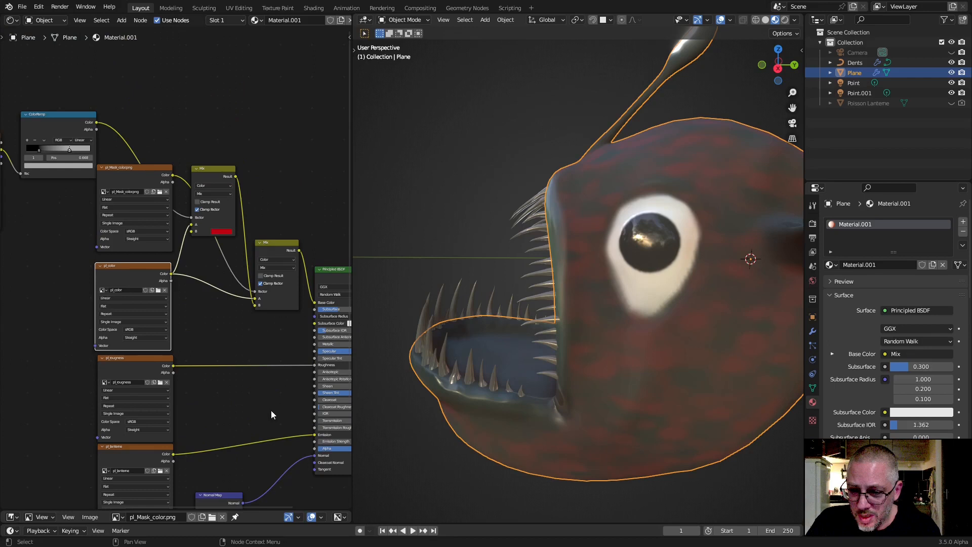
scroll(205, 360, up, 3)
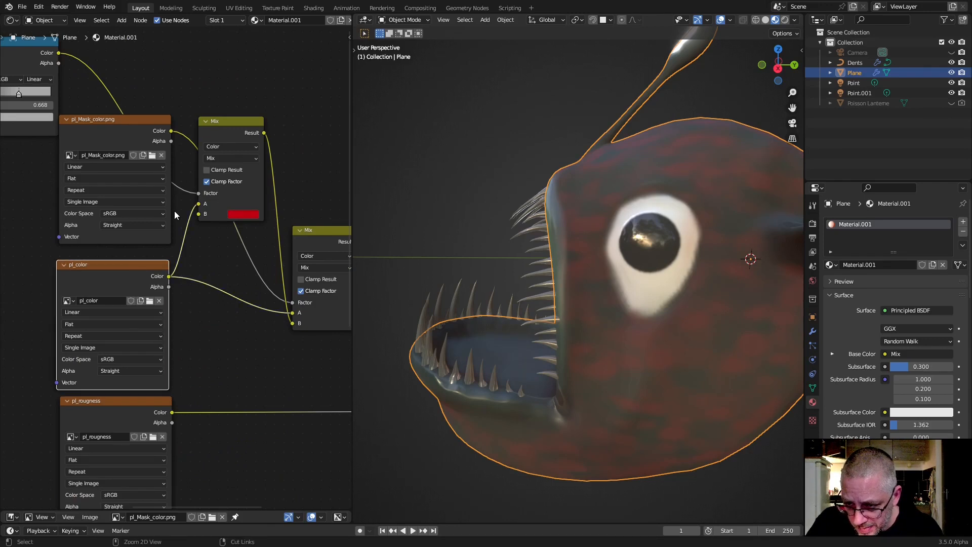
click(766, 20)
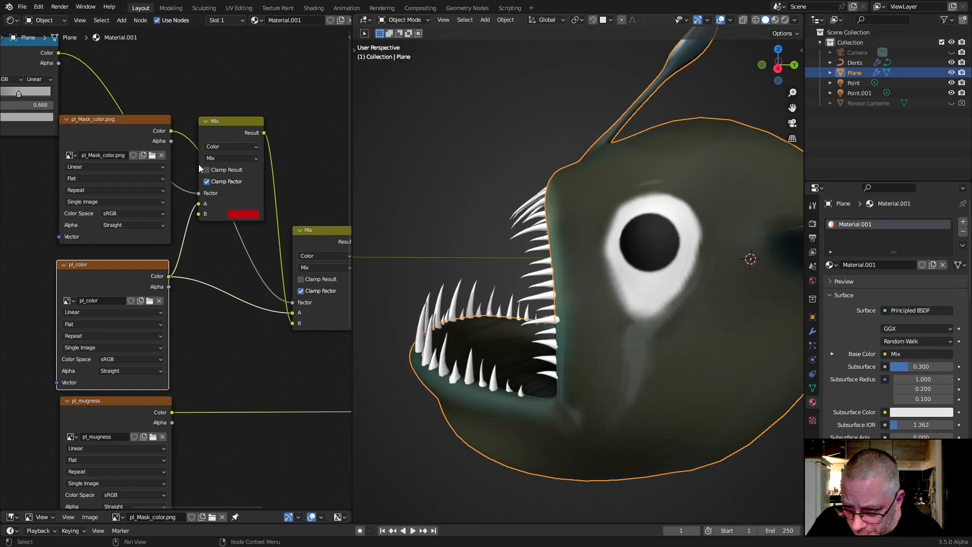
- Search the add-on preferences for "wr" to check the Node Wrangler add-on
click(38, 7)
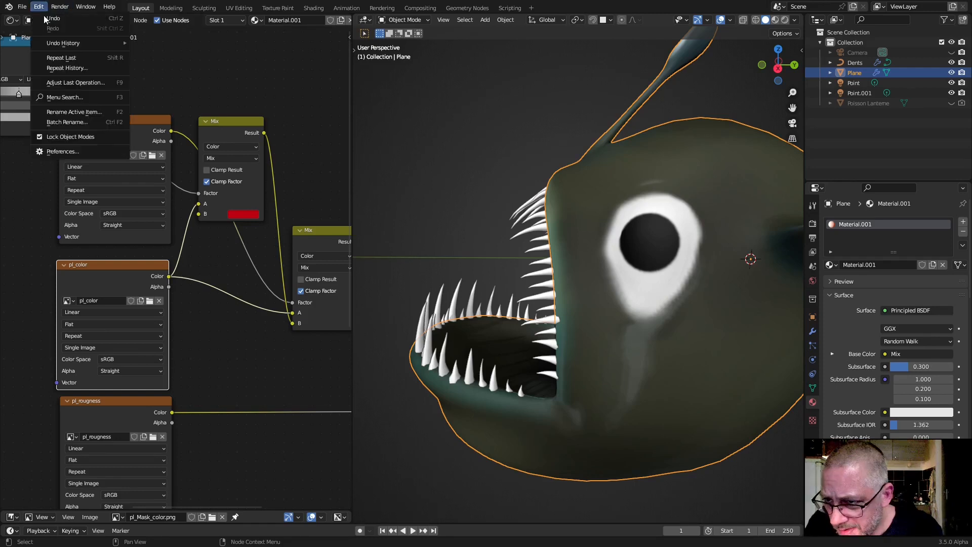
click(81, 151)
click(286, 41)
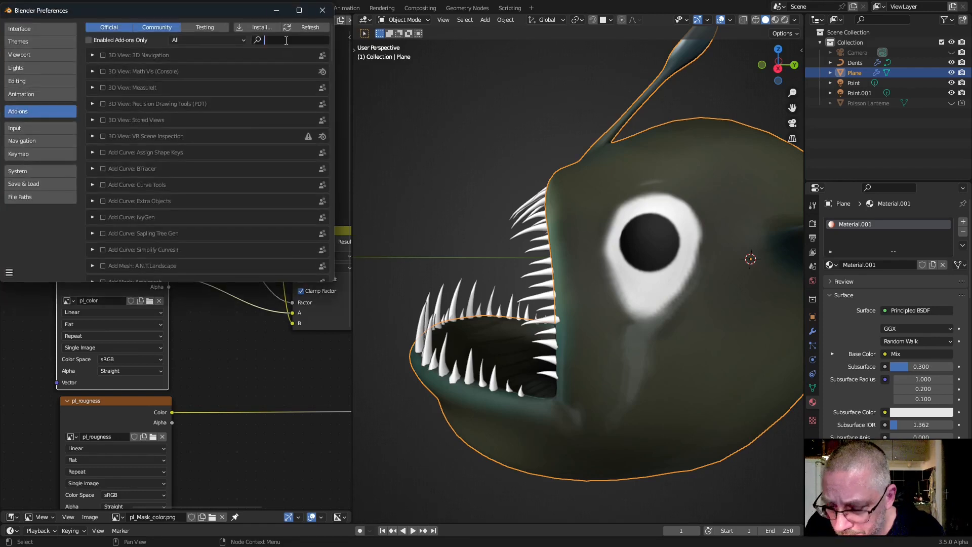
text(wr)
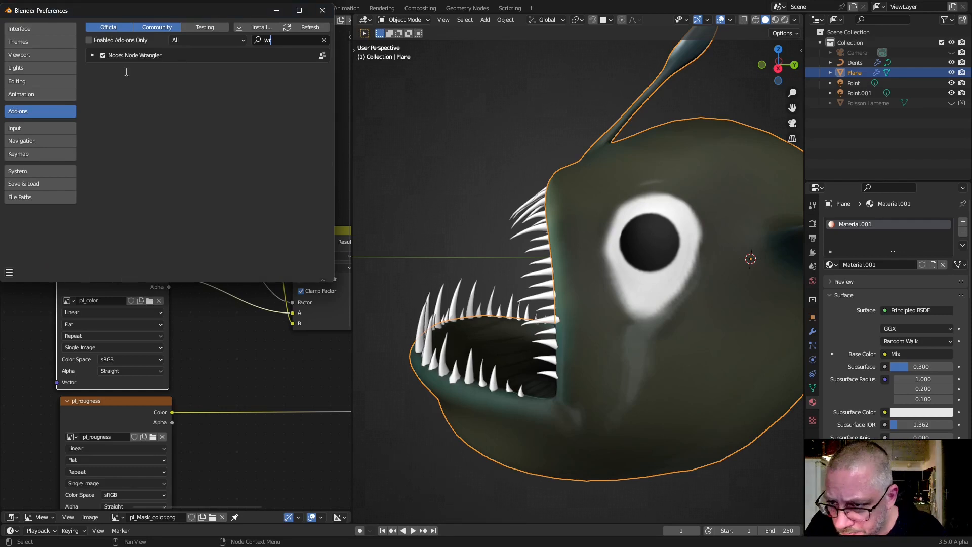
click(322, 10)
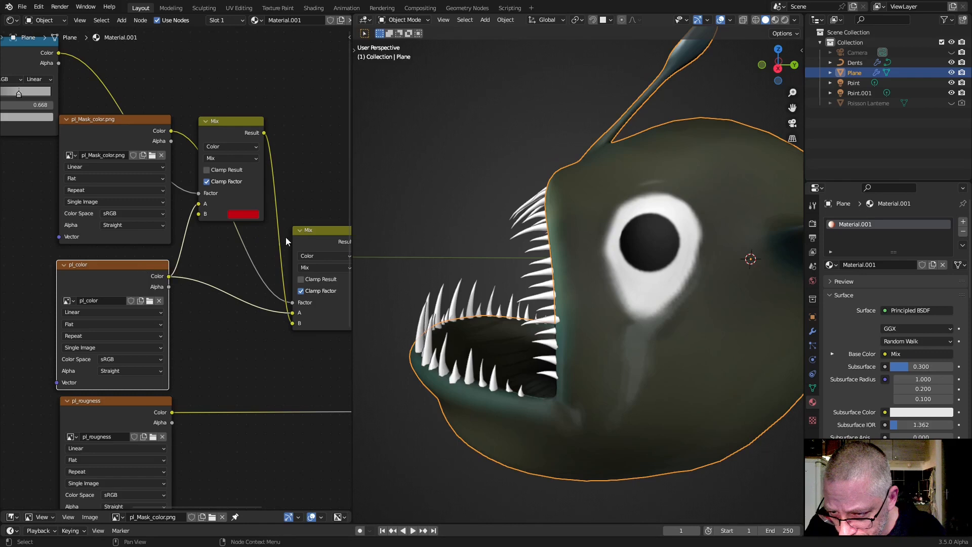
- Return the viewport to material preview shading and examine the red-spotted fish as a whole and around its mouth
shift+click(317, 230)
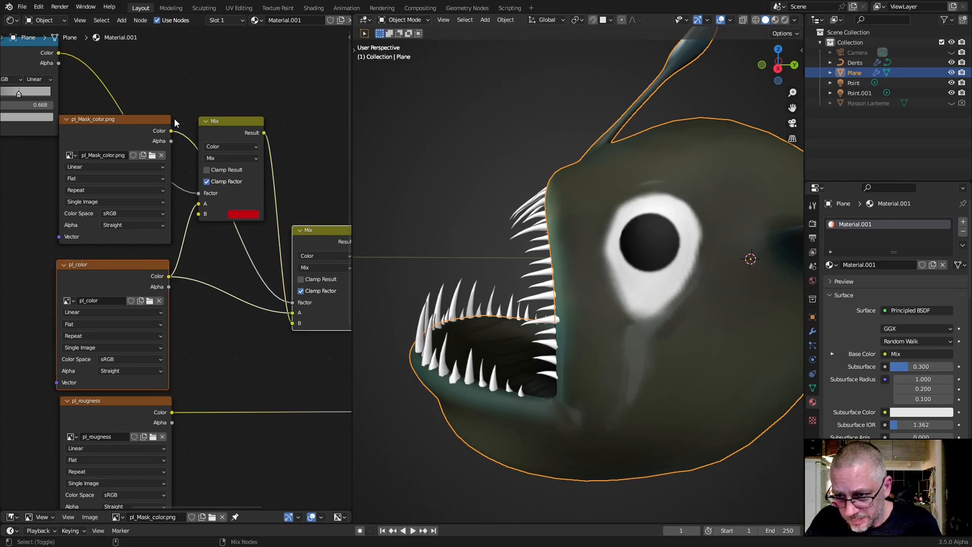
click(224, 319)
scroll(224, 321, down, 1)
middle_drag(224, 321, 192, 284)
scroll(615, 242, down, 3)
middle_drag(616, 242, 667, 258)
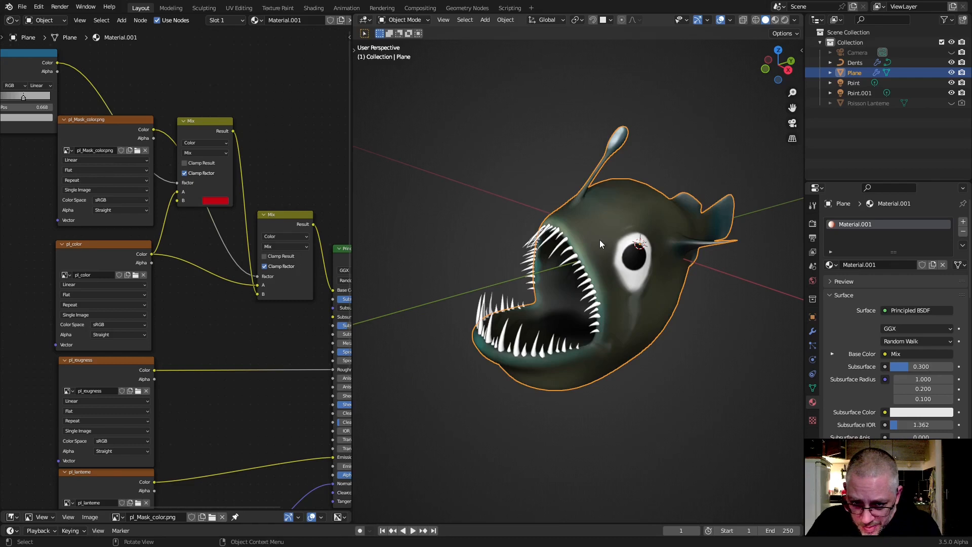
click(774, 21)
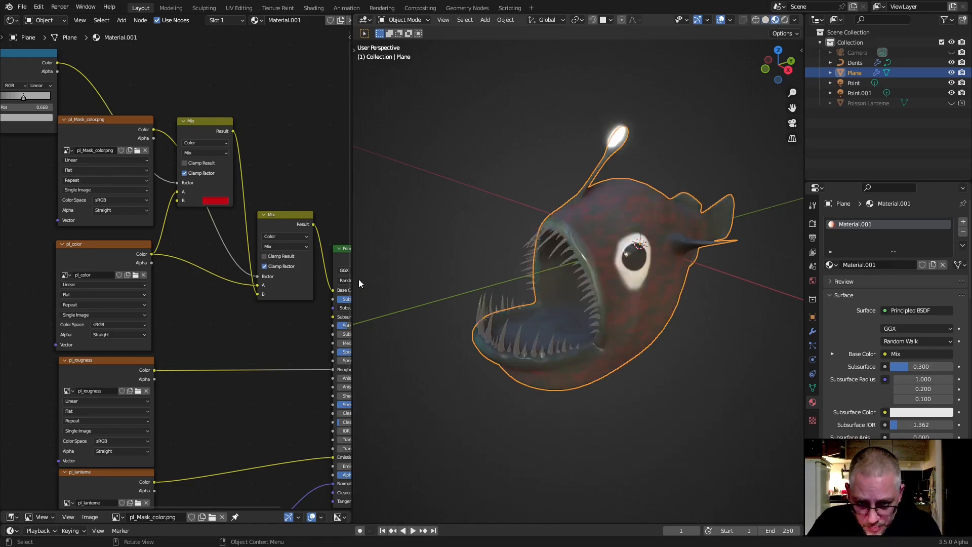
middle_drag(583, 314, 551, 299)
scroll(667, 232, up, 6)
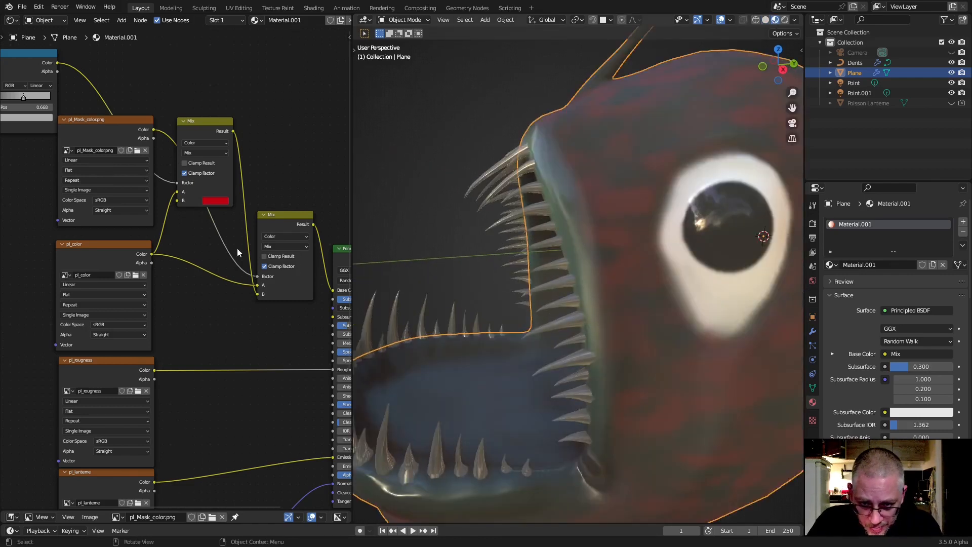
- Change the upper Mix node's B colour to a pale red with saturation 0.642 and value 0.500, and move the ColorRamp's light stop to 0.782
click(217, 201)
mouse_move(238, 134)
mouse_down()
mouse_move(246, 107)
mouse_move(218, 100)
mouse_move(226, 135)
mouse_move(235, 126)
mouse_up()
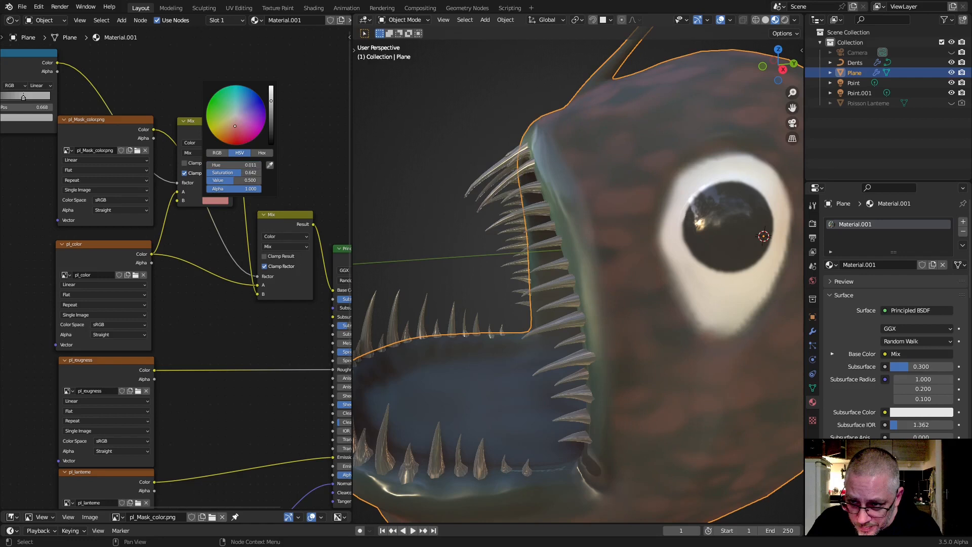
middle_drag(180, 213, 27, 297)
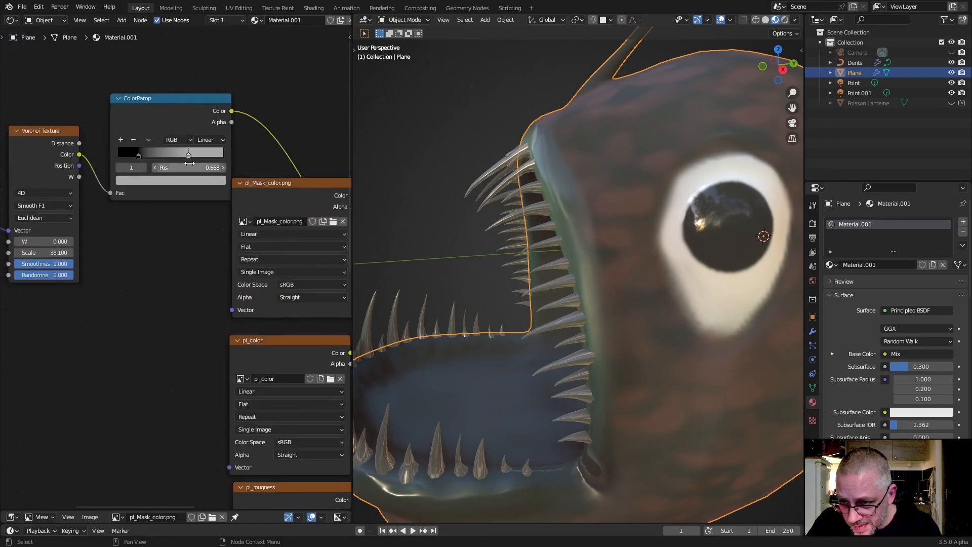
drag(157, 153, 200, 155)
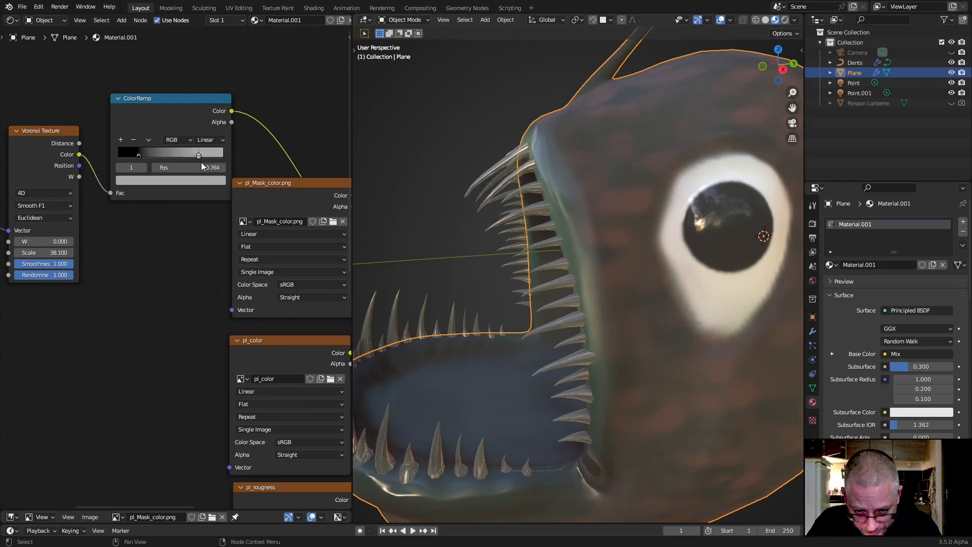
- Set the Voronoi Texture's Scale to 26.700 to enlarge the spots on the fish
middle_drag(181, 246, 328, 214)
scroll(253, 232, up, 5)
scroll(254, 232, up, 2)
drag(292, 202, 235, 202)
scroll(642, 239, down, 5)
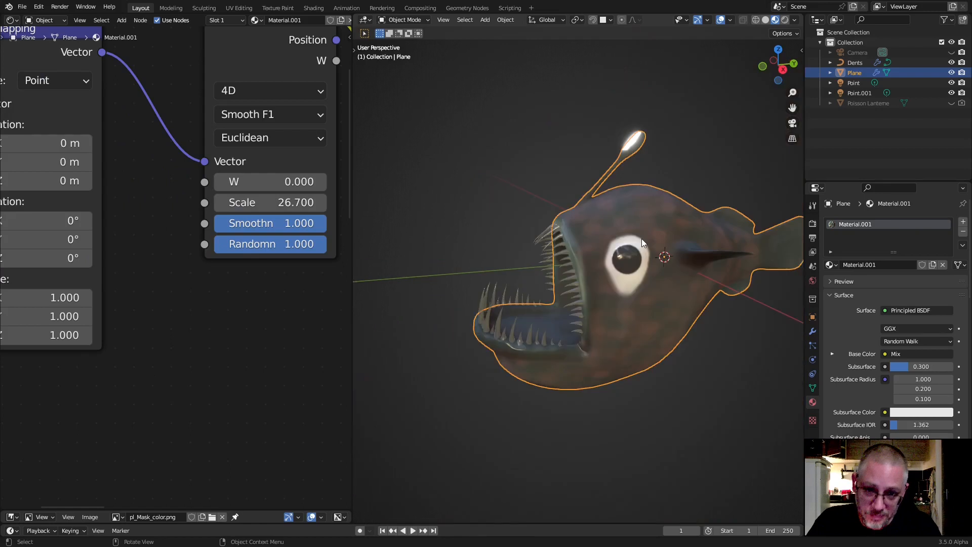
- Set the Voronoi Texture's W to 9.500 to vary the spot pattern
middle_drag(642, 239, 636, 273)
scroll(637, 272, up, 2)
drag(294, 181, 342, 181)
- Examine the blended Voronoi spots around the fish's eye, mouth and body from several angles
scroll(552, 207, down, 4)
middle_drag(552, 206, 561, 247)
scroll(609, 251, up, 3)
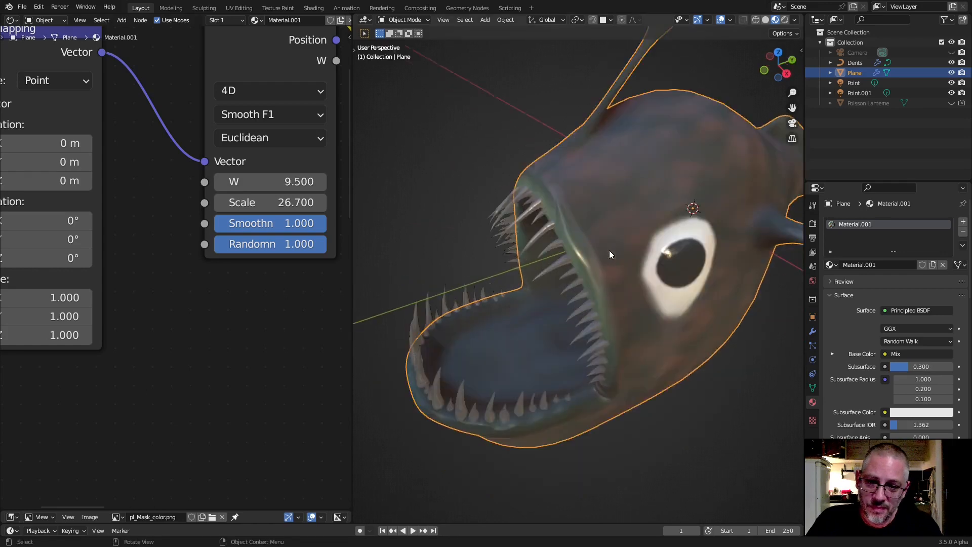
scroll(552, 203, up, 1)
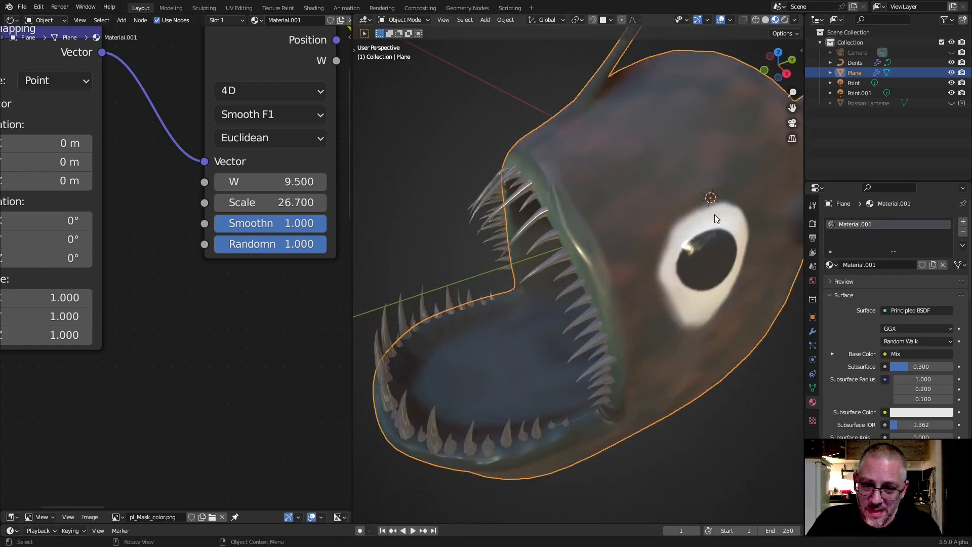
middle_drag(714, 211, 685, 193)
scroll(677, 331, up, 2)
scroll(665, 305, down, 3)
middle_drag(665, 306, 636, 302)
- Maximize the node editor and move the second Mix node, which feeds the Base Color, slightly higher
key(ctrl+space)
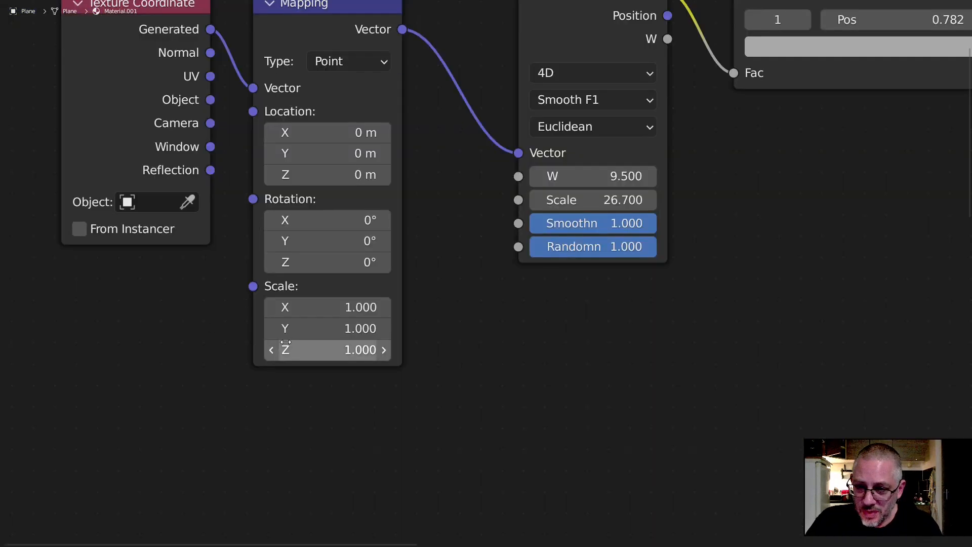
scroll(491, 260, down, 2)
middle_drag(611, 258, 399, 269)
middle_drag(428, 220, 483, 237)
scroll(543, 232, up, 1)
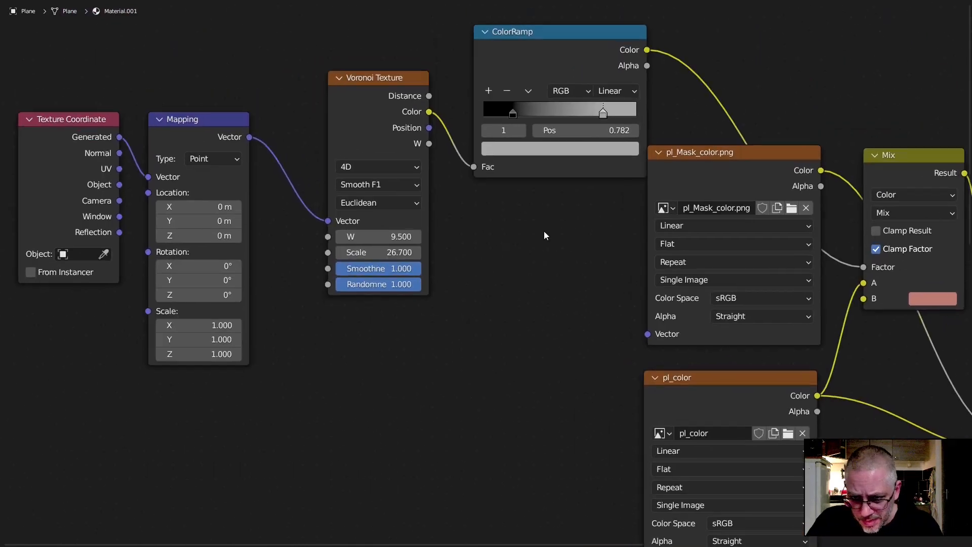
middle_drag(669, 293, 290, 184)
drag(675, 214, 682, 184)
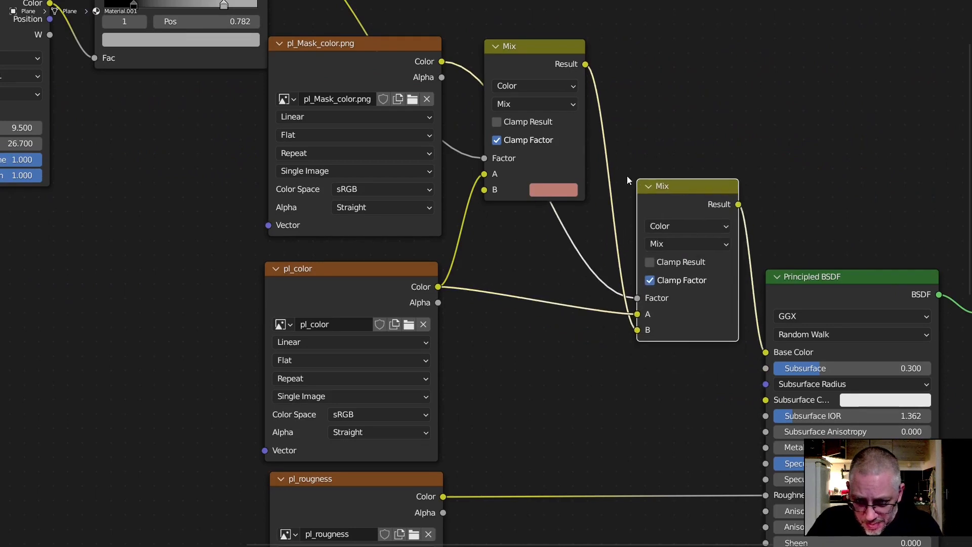
- Single out the pl_color node and move the upper Mix node slightly down, closer to the second Mix node
click(379, 274)
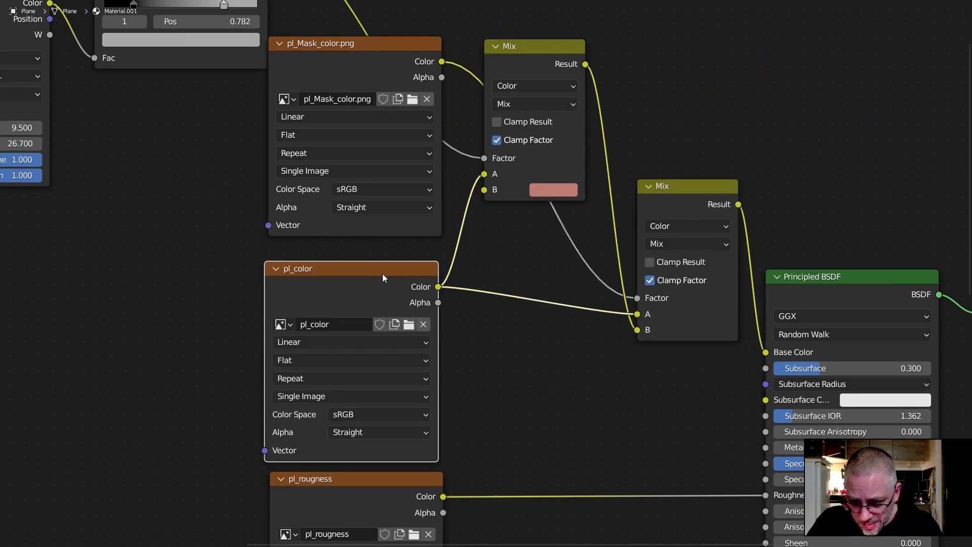
scroll(653, 314, down, 3)
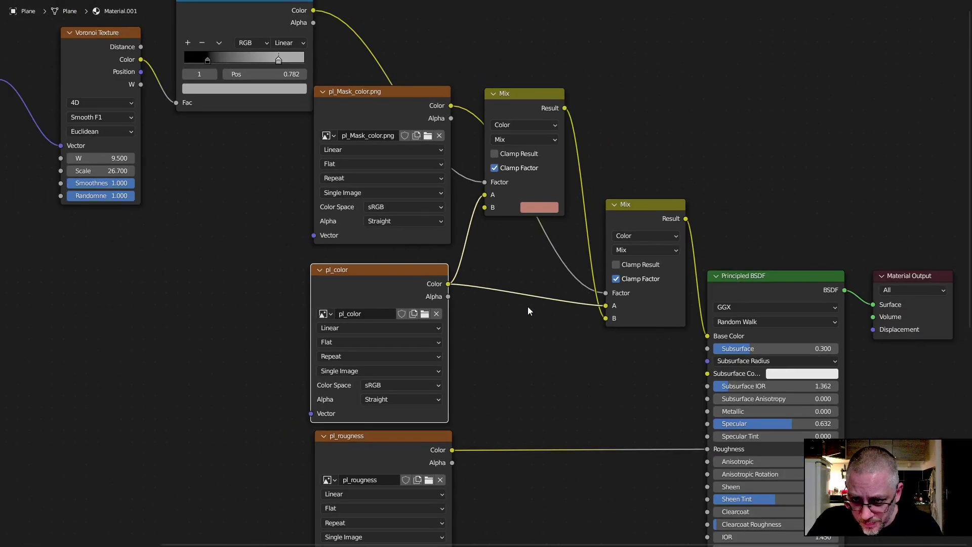
middle_drag(528, 306, 540, 335)
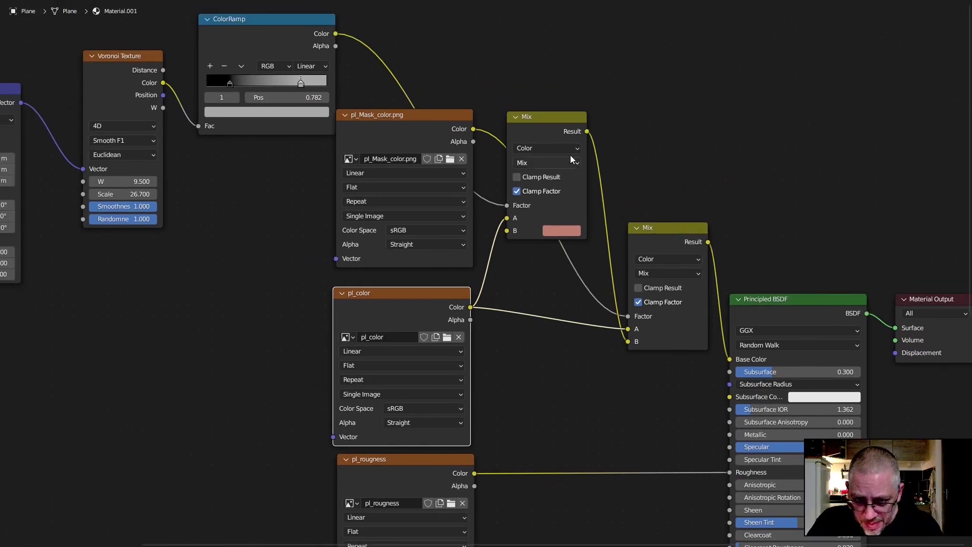
mouse_move(551, 117)
mouse_down()
mouse_move(564, 122)
mouse_move(557, 130)
mouse_up()
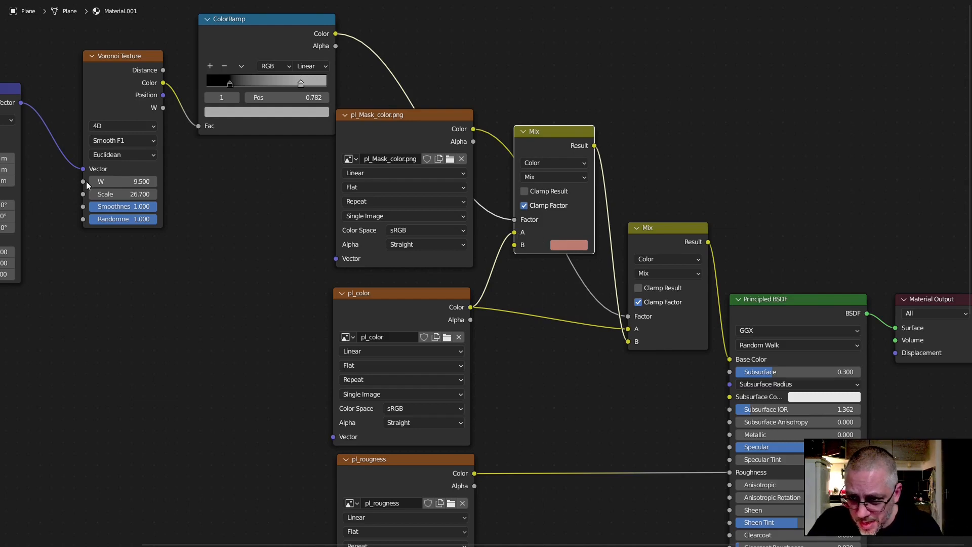
- Try out a UV-based Texture Coordinate and Mapping pair on the pl_color node and delete both nodes
middle_drag(209, 102, 704, 289)
scroll(463, 165, up, 2)
scroll(464, 166, up, 1)
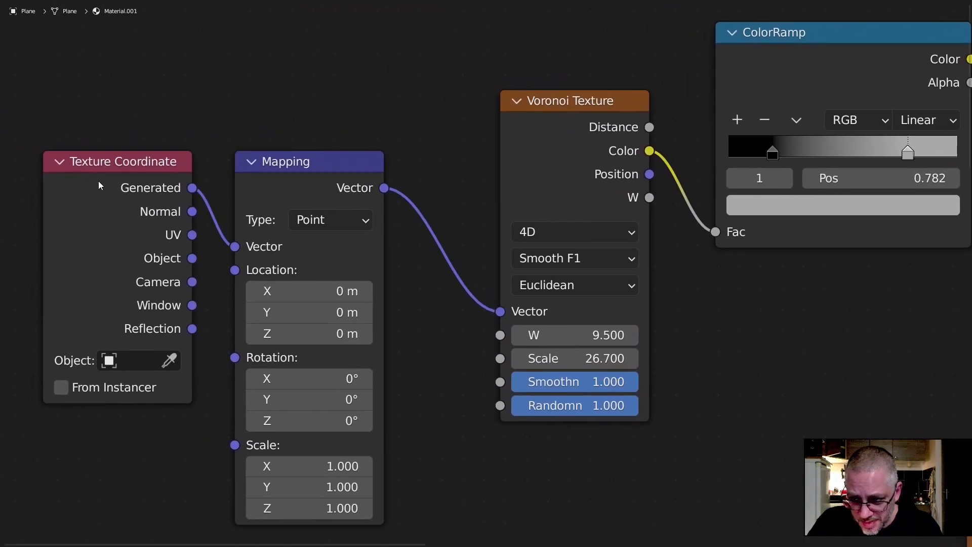
scroll(592, 142, down, 1)
scroll(596, 147, down, 2)
middle_drag(683, 310, 502, 118)
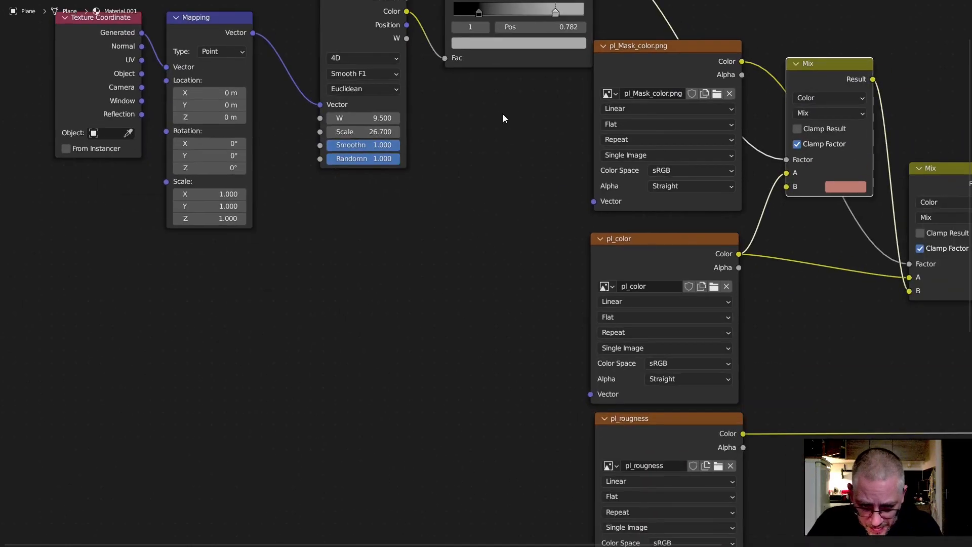
click(647, 247)
key(ctrl+v)
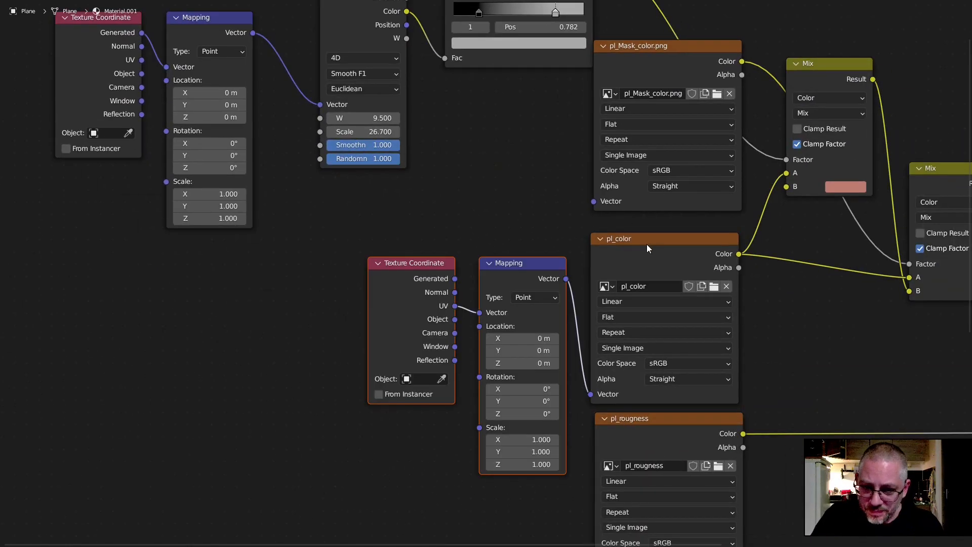
drag(381, 235, 525, 300)
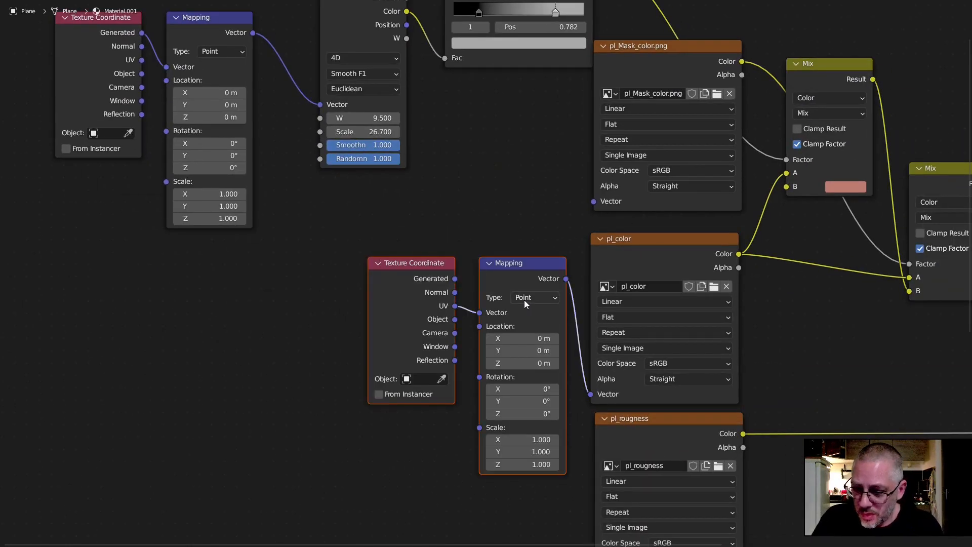
key(Delete)
- Leave the maximized node editor and compare the fish in Solid and Material Preview shading
middle_drag(525, 302, 340, 261)
scroll(512, 273, down, 5)
middle_drag(583, 282, 485, 251)
scroll(608, 234, up, 5)
scroll(602, 237, down, 3)
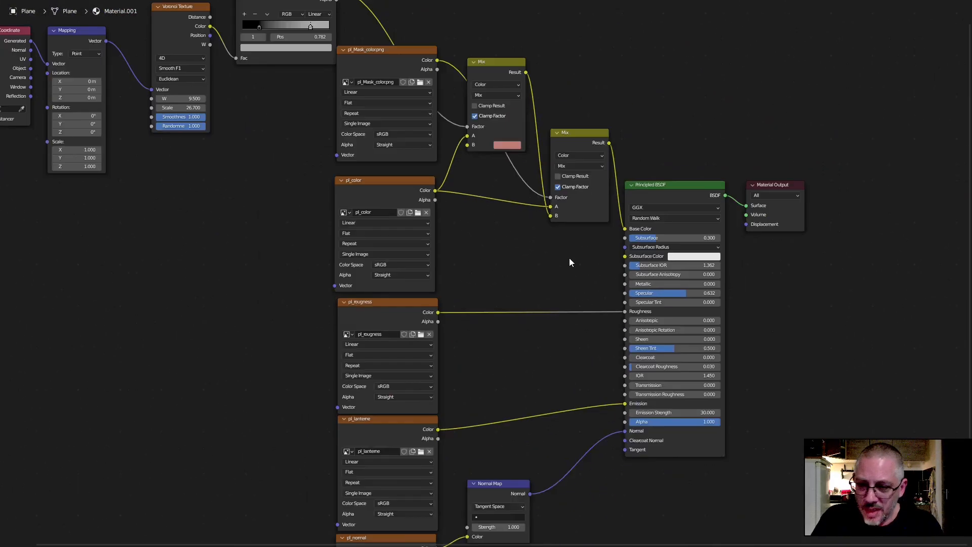
key(ctrl+space)
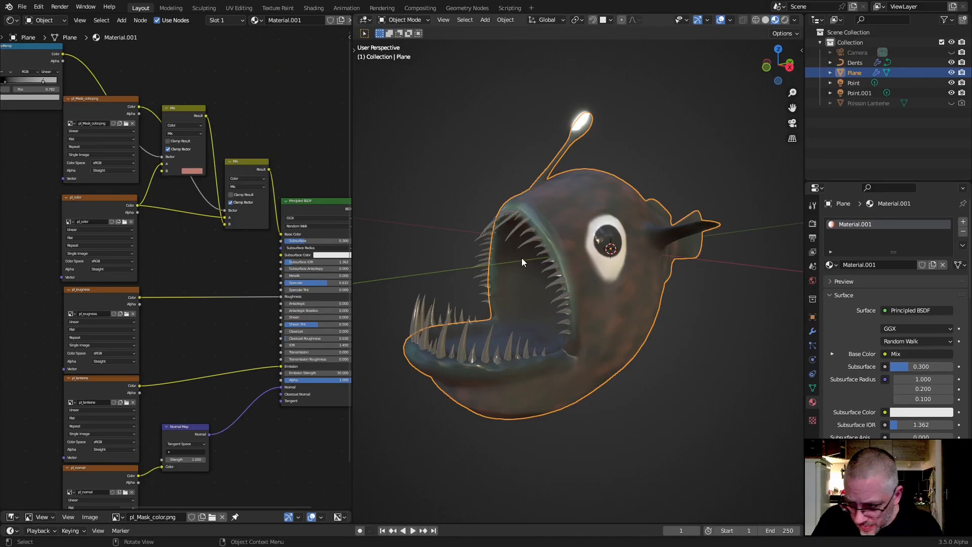
middle_drag(141, 81, 229, 153)
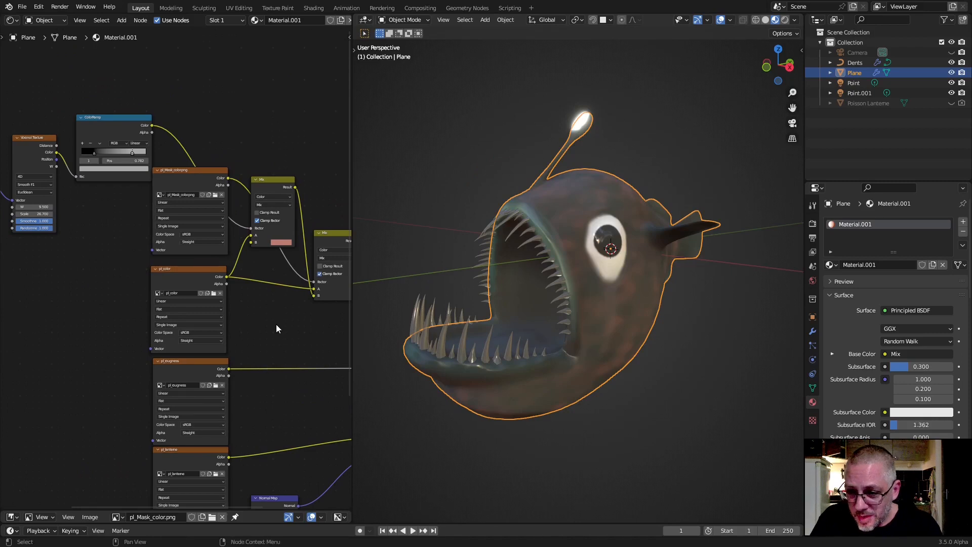
middle_drag(276, 324, 307, 365)
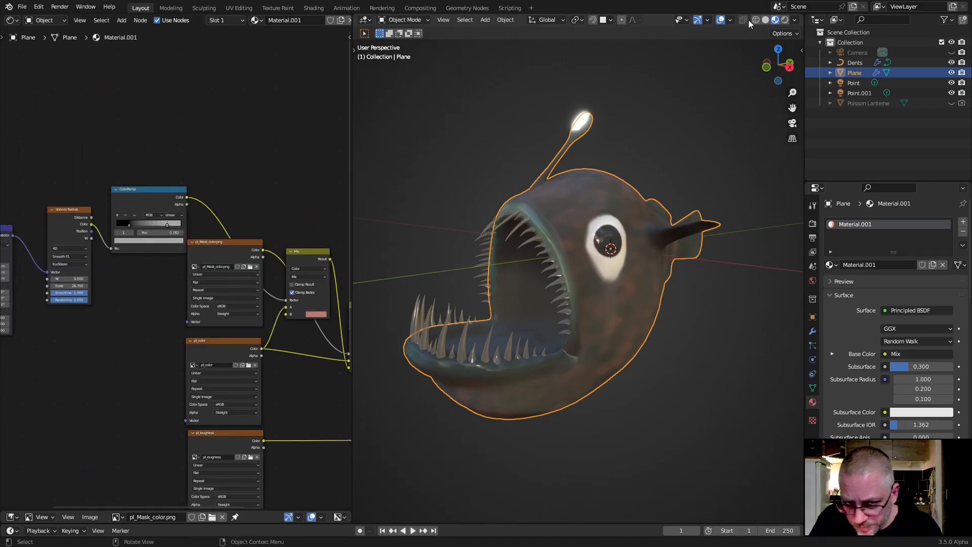
click(765, 20)
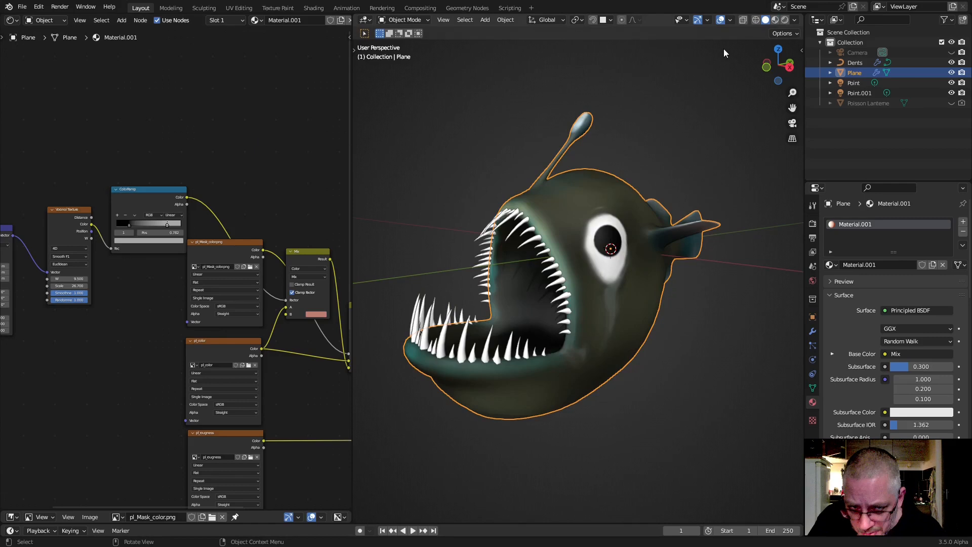
click(776, 20)
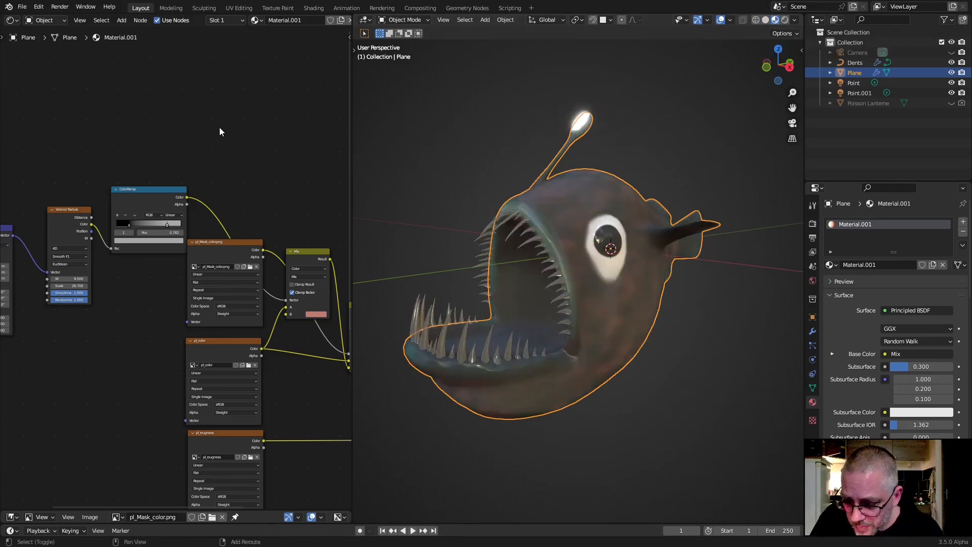
- Add an Image Texture node in the empty space above the pl_Mask_color.png node
key(shift+a)
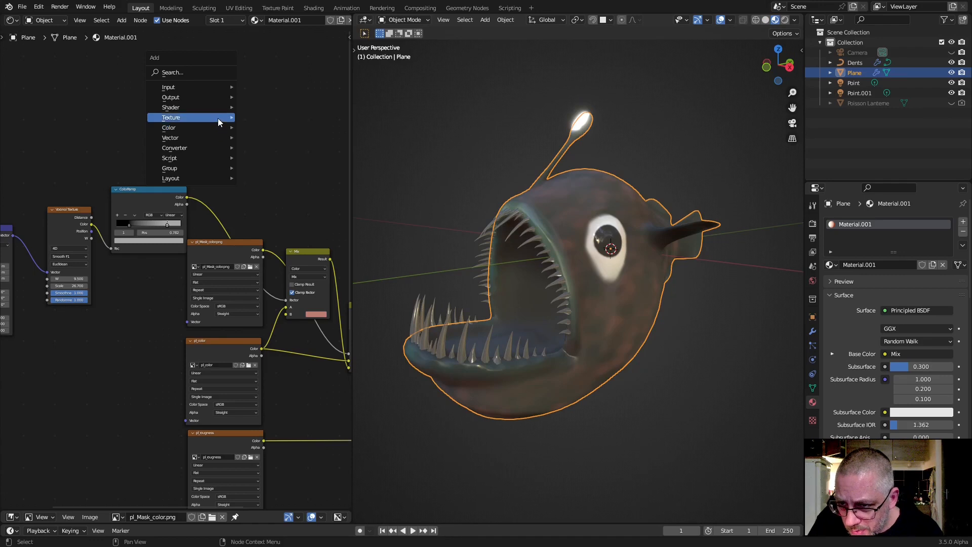
mouse_move(215, 115)
click(302, 191)
click(263, 152)
scroll(270, 150, up, 2)
scroll(271, 150, up, 3)
middle_drag(274, 134, 190, 231)
- Create a new 2048 x 2048 px image named pl-color_final in the added Image Texture node
click(228, 146)
click(247, 158)
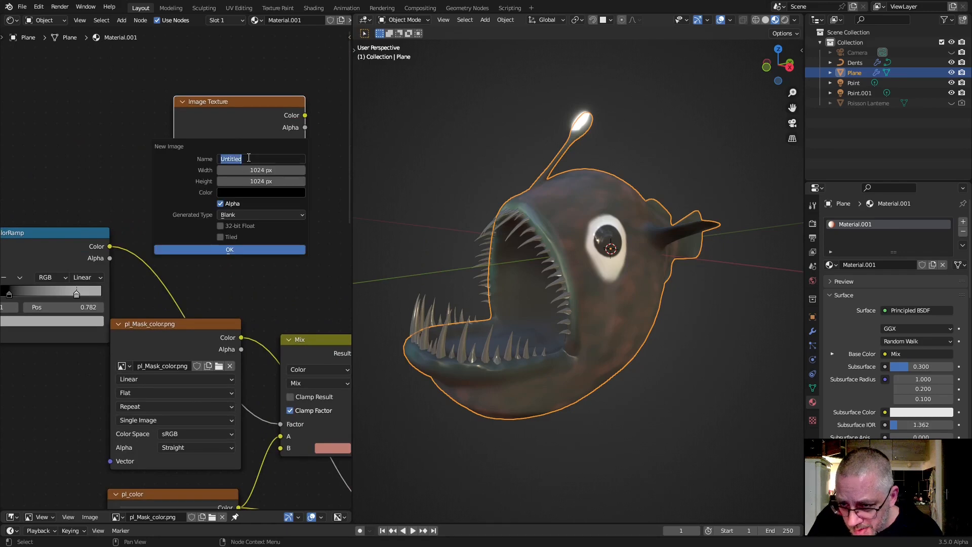
text(pl-color_final)
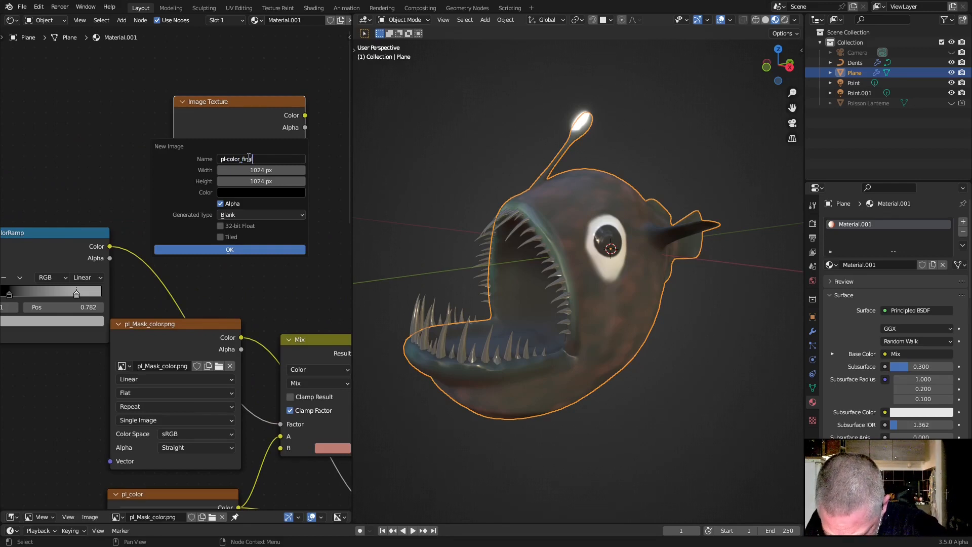
drag(262, 170, 263, 181)
text(2048)
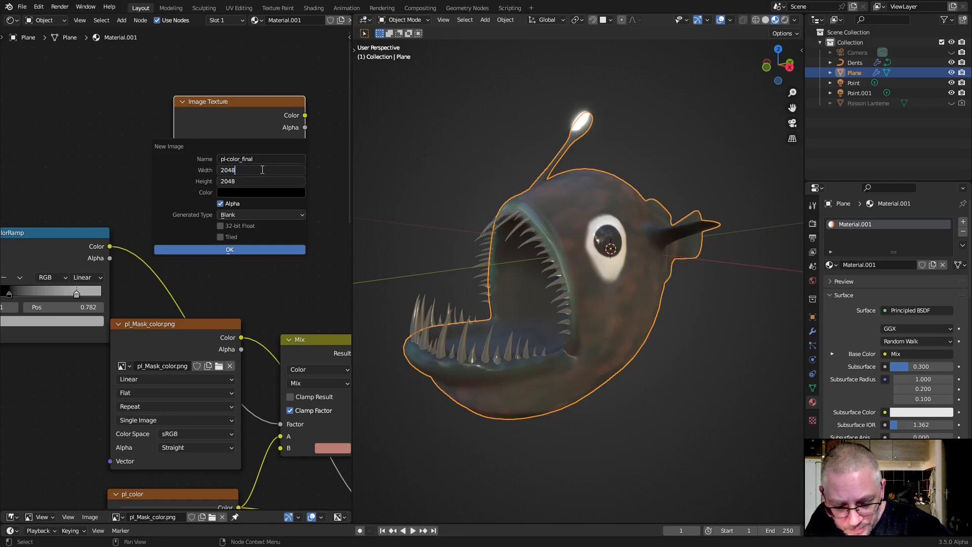
key(Return)
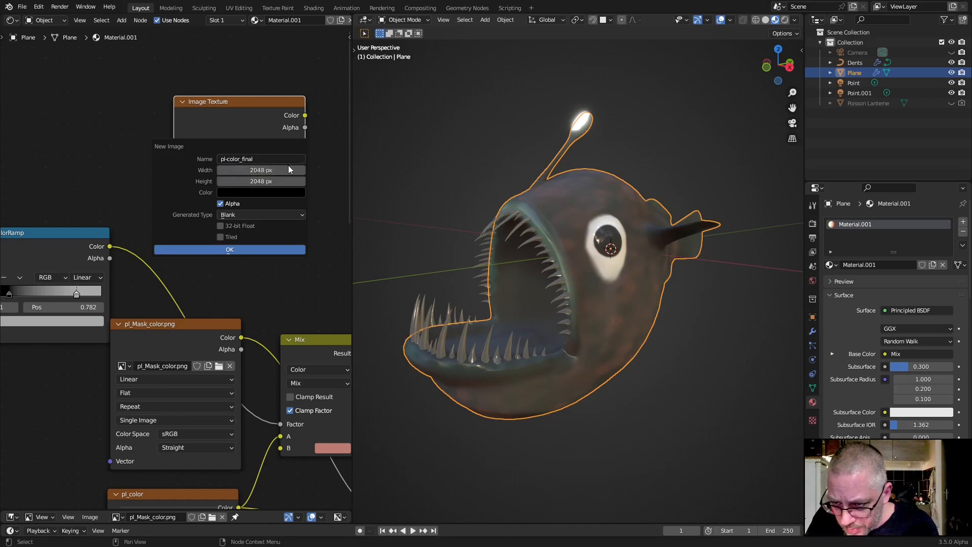
click(247, 250)
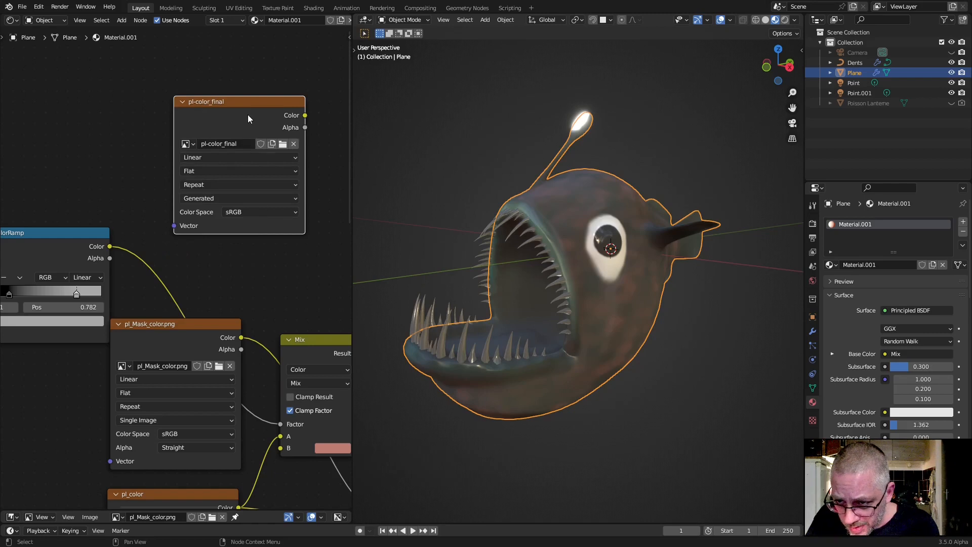
- Check the fish from a slightly different angle in Rendered shading and return to Material Preview
mouse_move(603, 248)
middle_down()
mouse_move(585, 252)
mouse_move(747, 261)
middle_up()
click(784, 20)
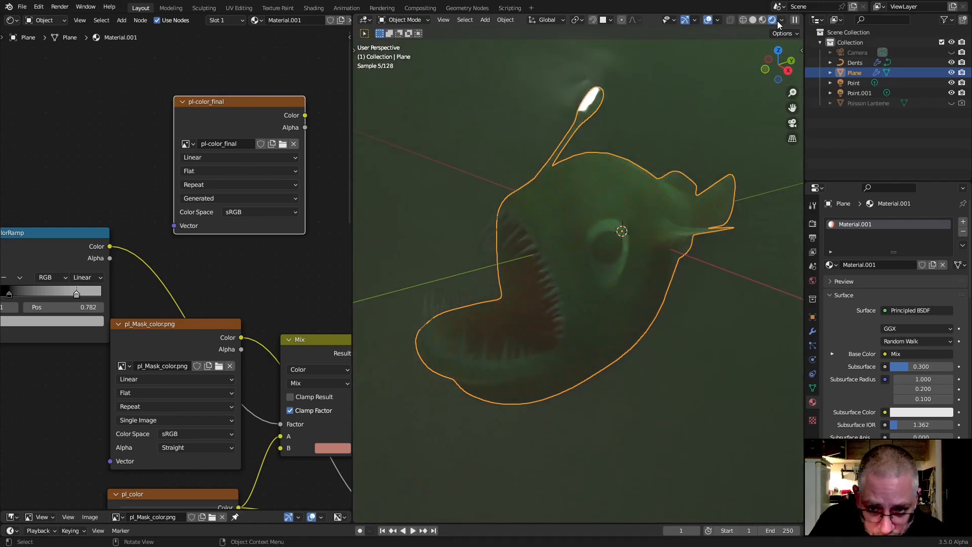
click(763, 20)
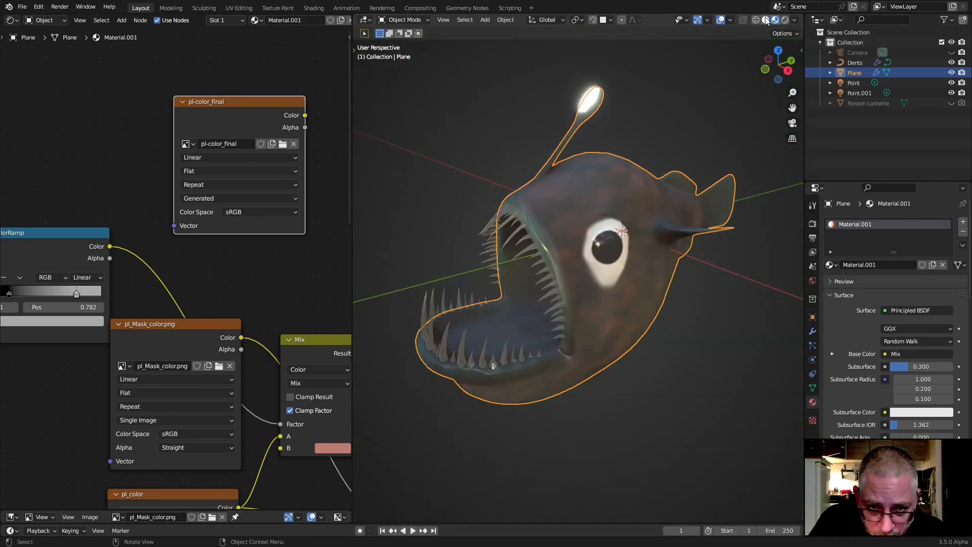
- Turn off Selected to Active in the Cycles bake settings and bake the Diffuse colour into pl-color_final
click(812, 224)
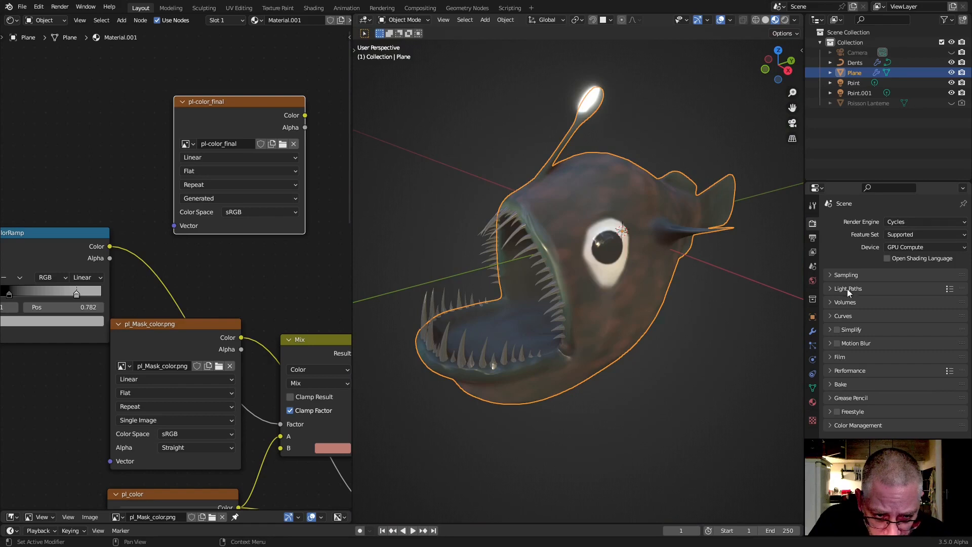
click(831, 384)
scroll(867, 343, down, 5)
scroll(863, 335, down, 2)
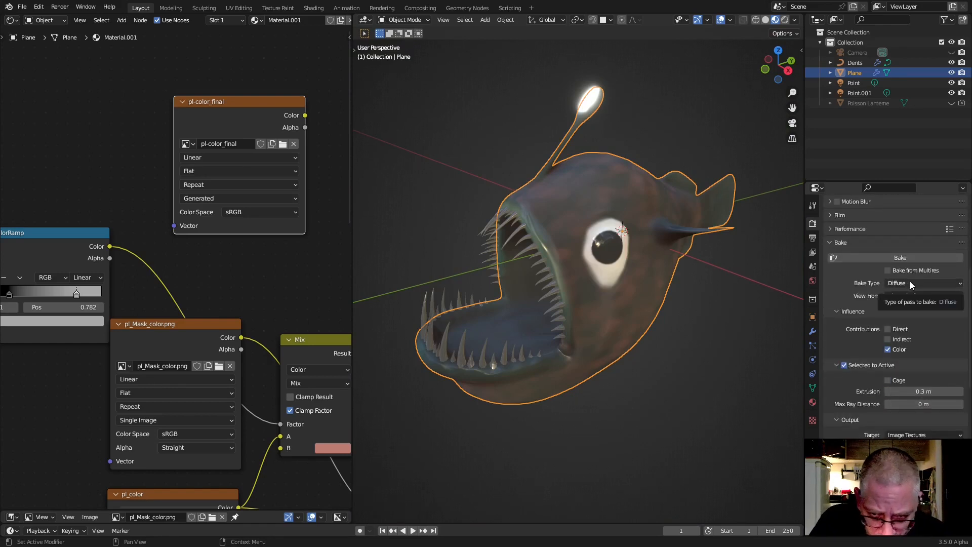
scroll(235, 314, down, 3)
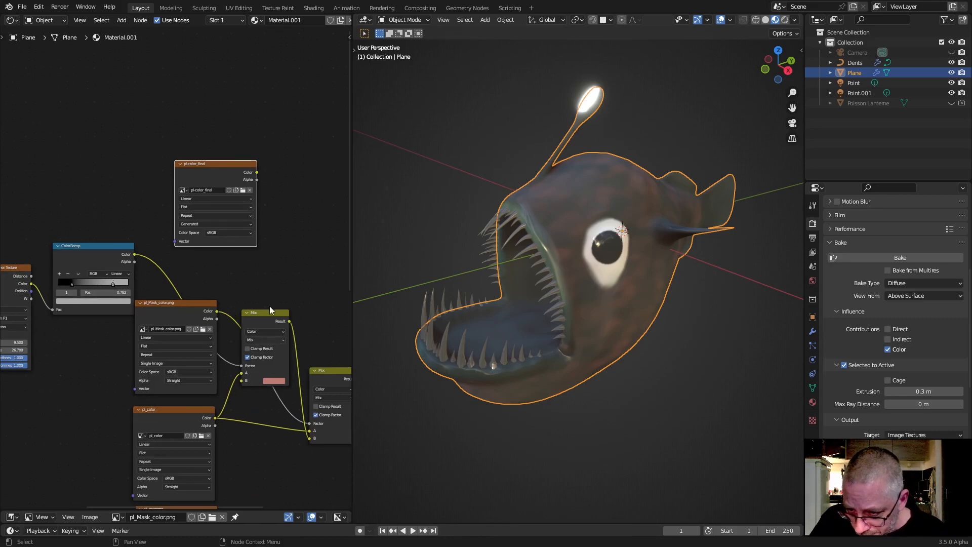
scroll(176, 266, down, 2)
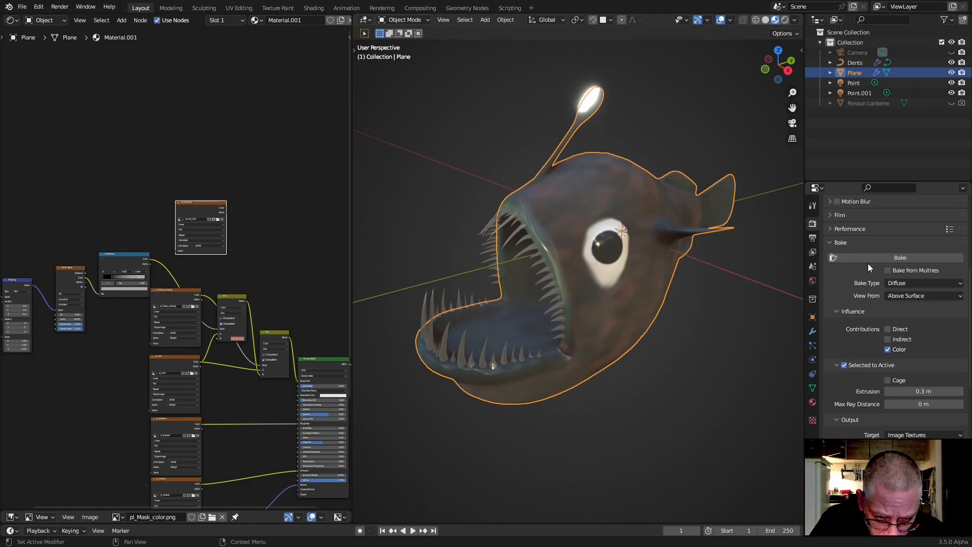
click(844, 366)
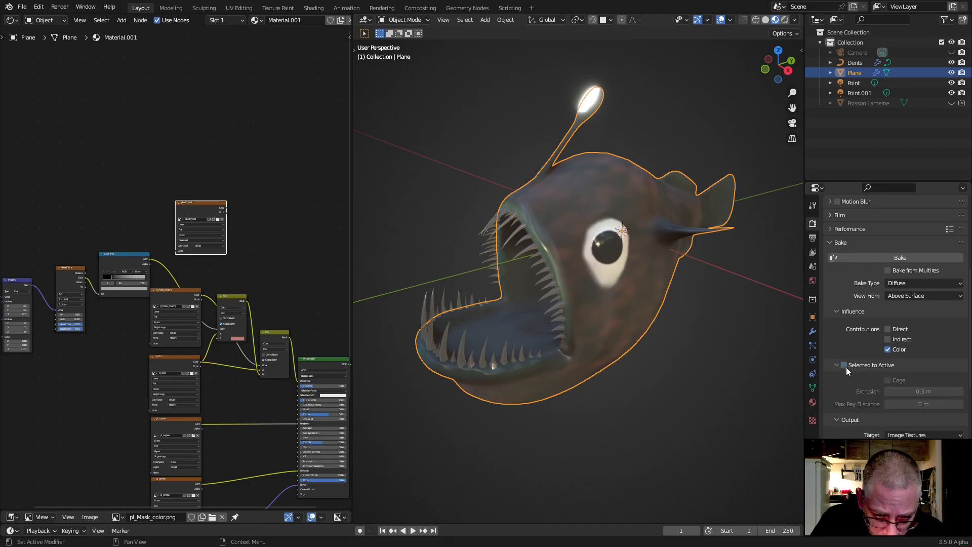
click(870, 257)
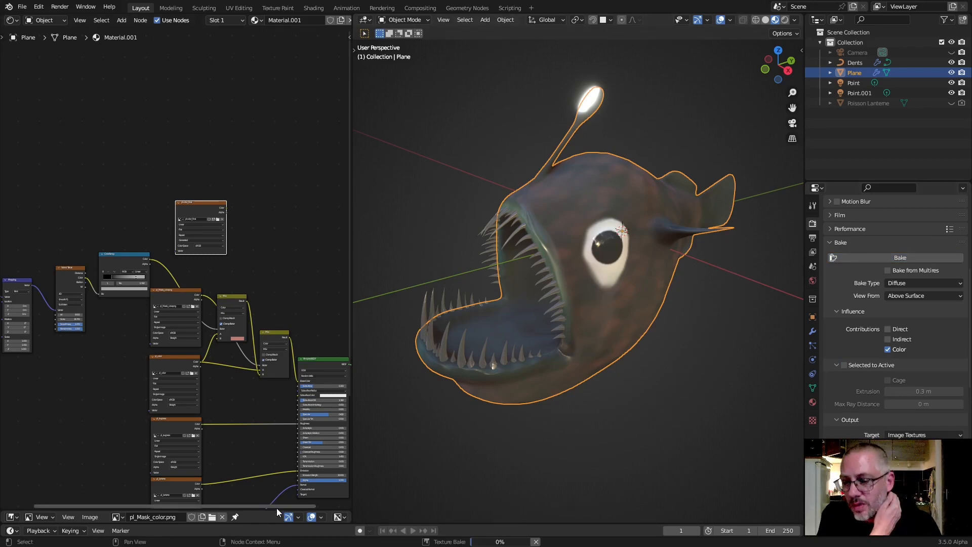
- Enlarge the image editor and show the pl-color_final image while keeping the node tree in view above it
drag(275, 510, 264, 170)
click(118, 175)
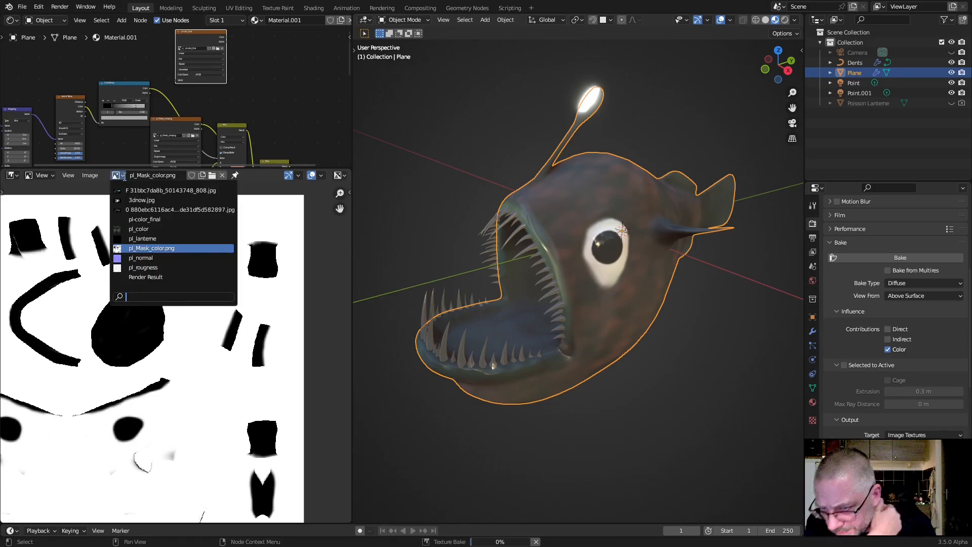
click(151, 219)
scroll(180, 297, down, 4)
scroll(179, 296, up, 3)
middle_drag(196, 284, 210, 280)
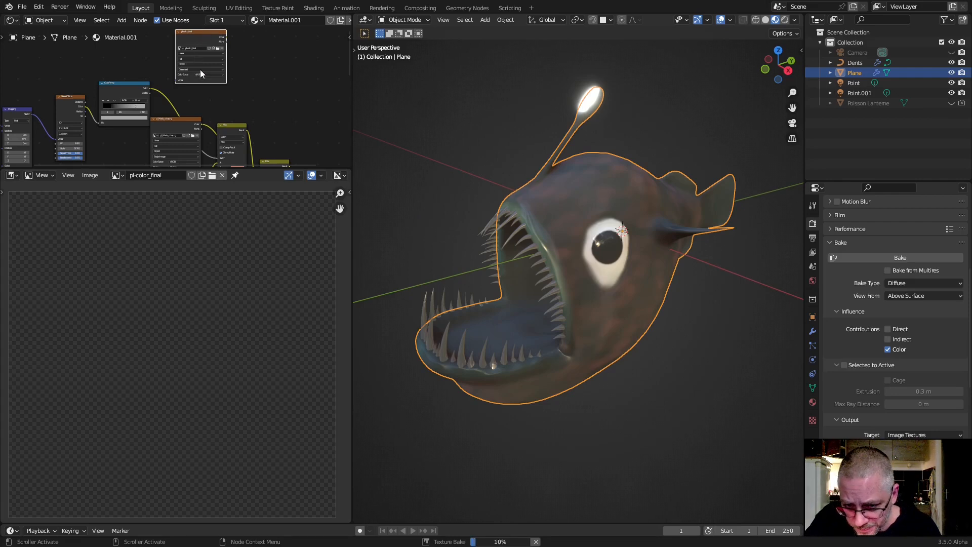
scroll(261, 108, down, 3)
middle_drag(255, 122, 266, 101)
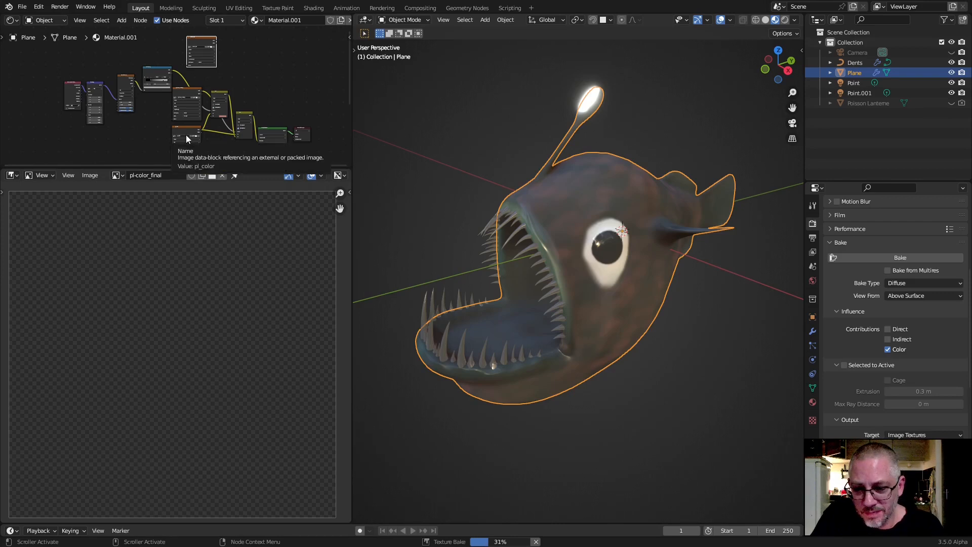
- Show the fish from the front in Rendered shading with the viewport overlays and gizmos hidden
click(789, 20)
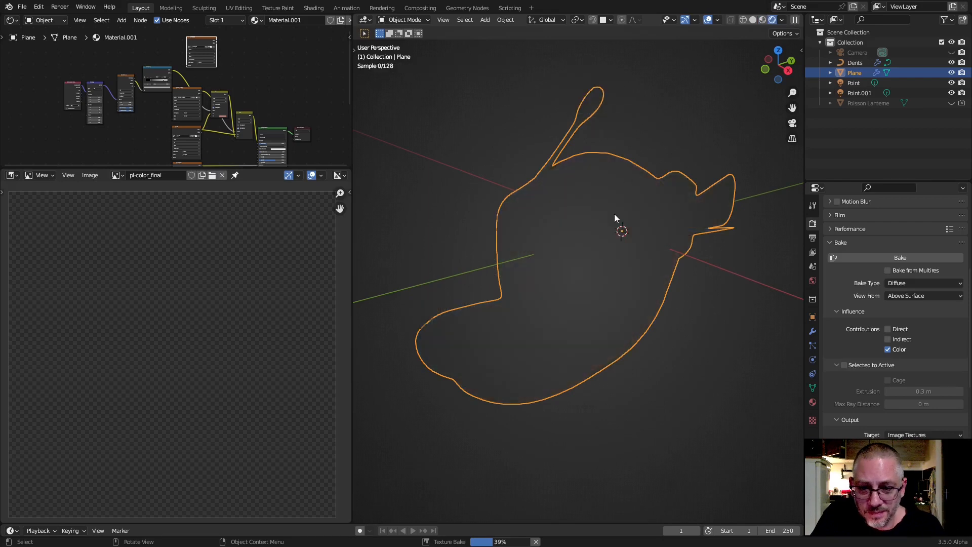
click(708, 20)
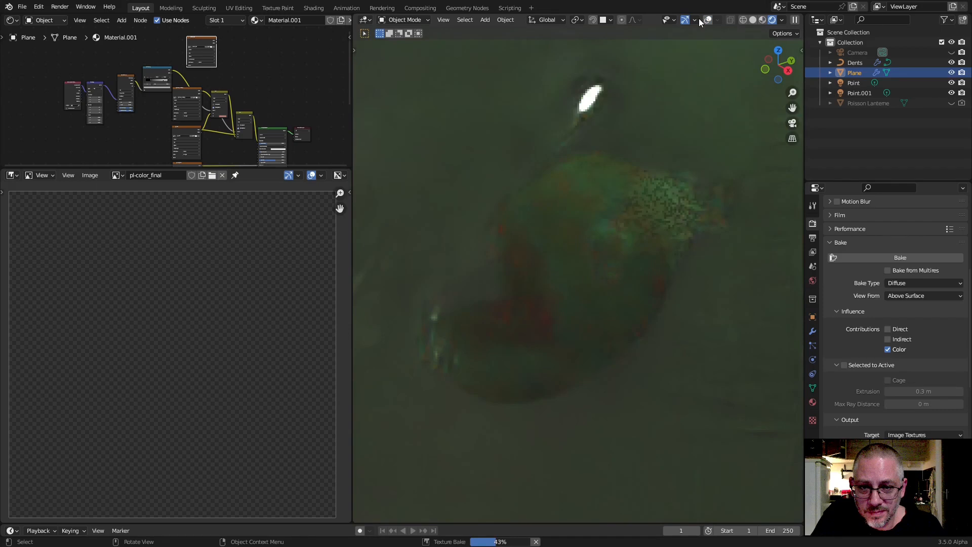
click(683, 21)
middle_drag(724, 248, 670, 229)
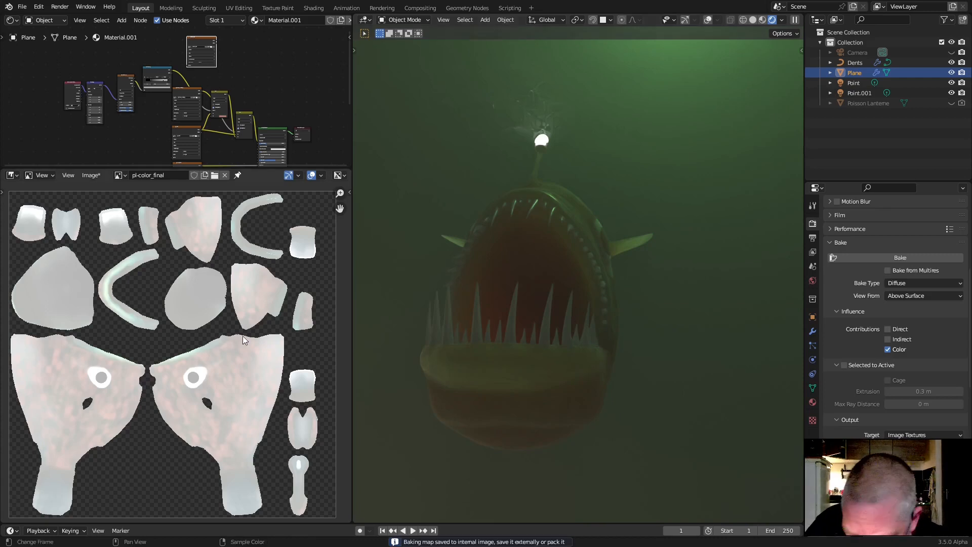
- Examine the Principled BSDF's Base Color and Subsurface inputs in the node tree
scroll(187, 402, up, 4)
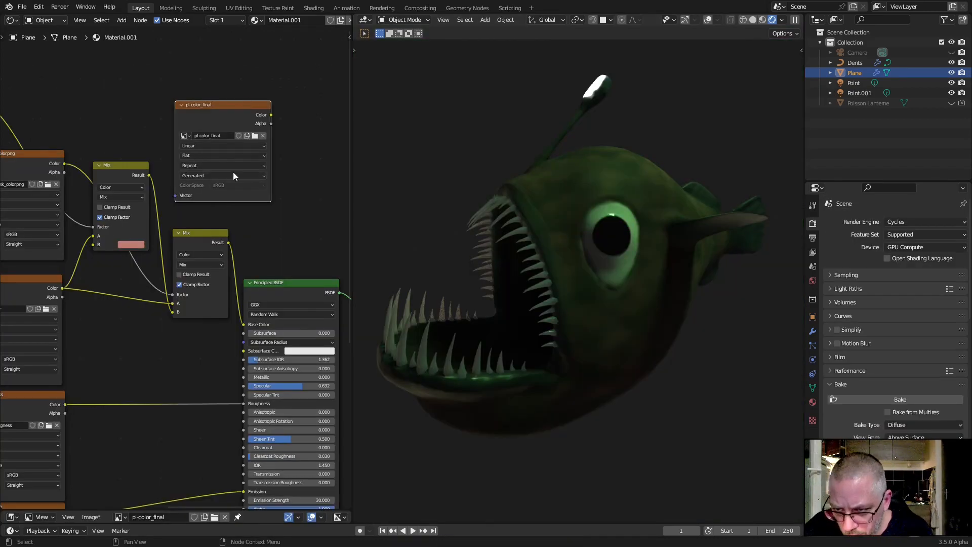
scroll(269, 330, up, 2)
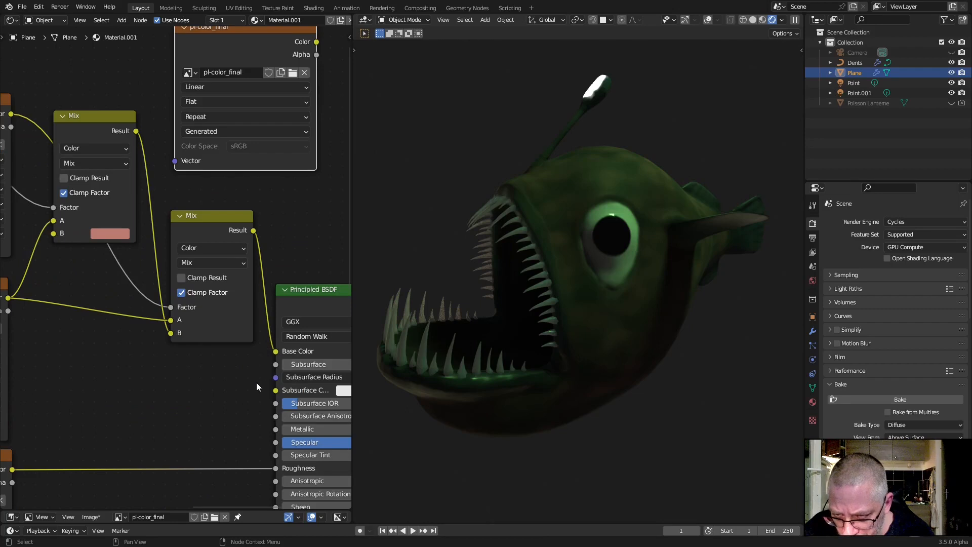
middle_drag(289, 380, 157, 395)
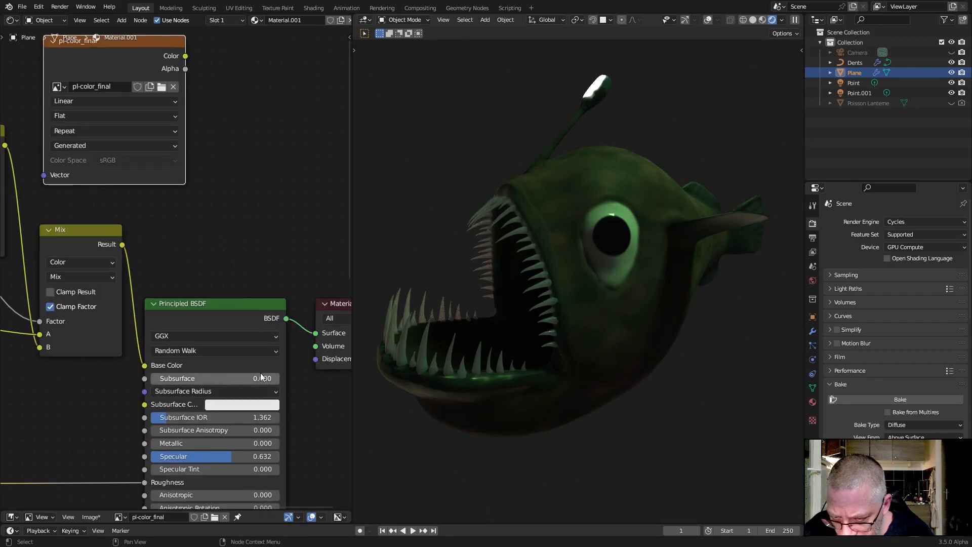
- Enlarge the image editor below the node tree and reload the pl-color_final image
drag(147, 511, 144, 213)
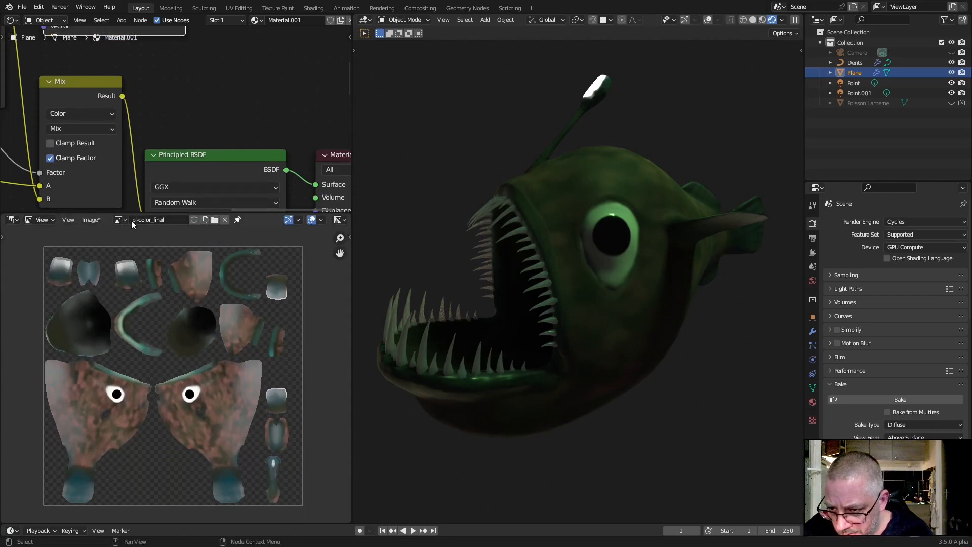
click(91, 220)
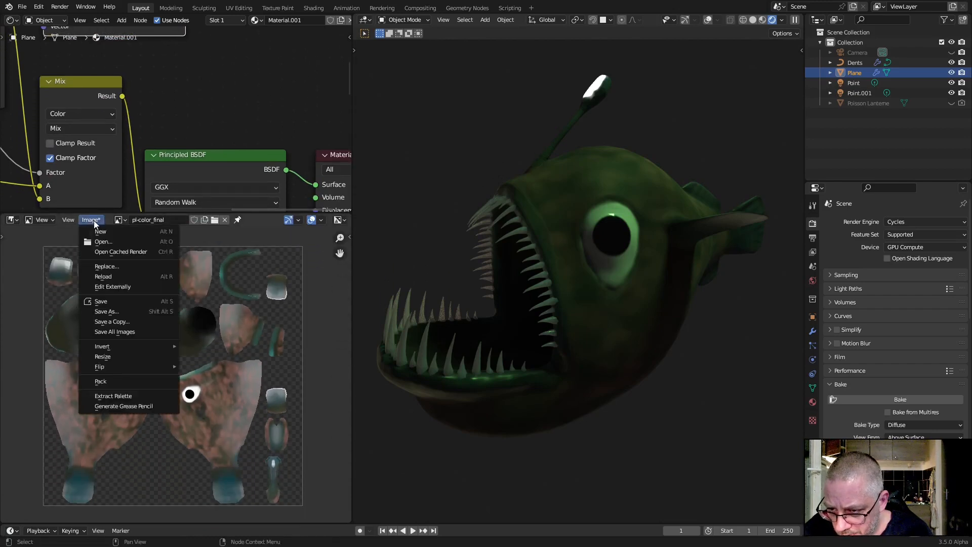
click(120, 276)
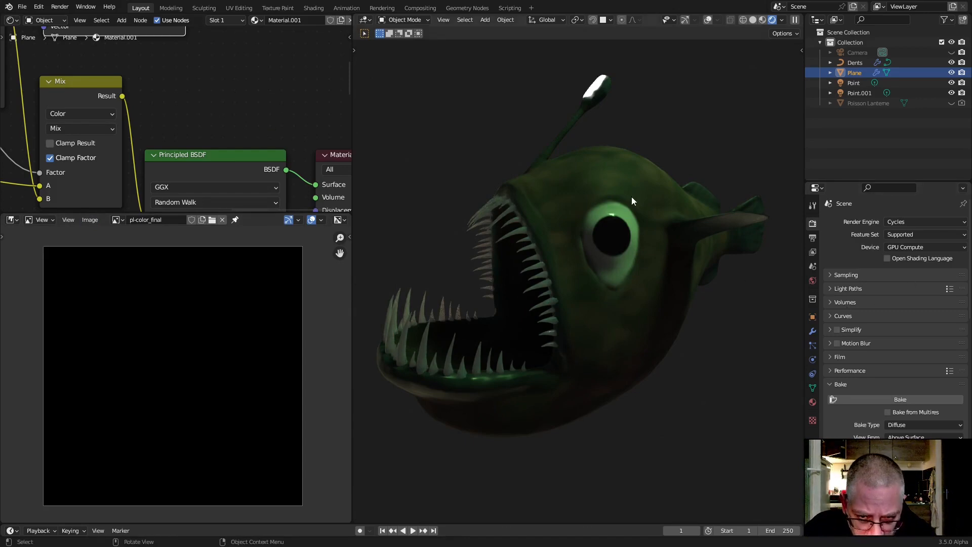
- Bake the Diffuse colour into the pl-color_final image texture again
middle_drag(238, 99, 225, 206)
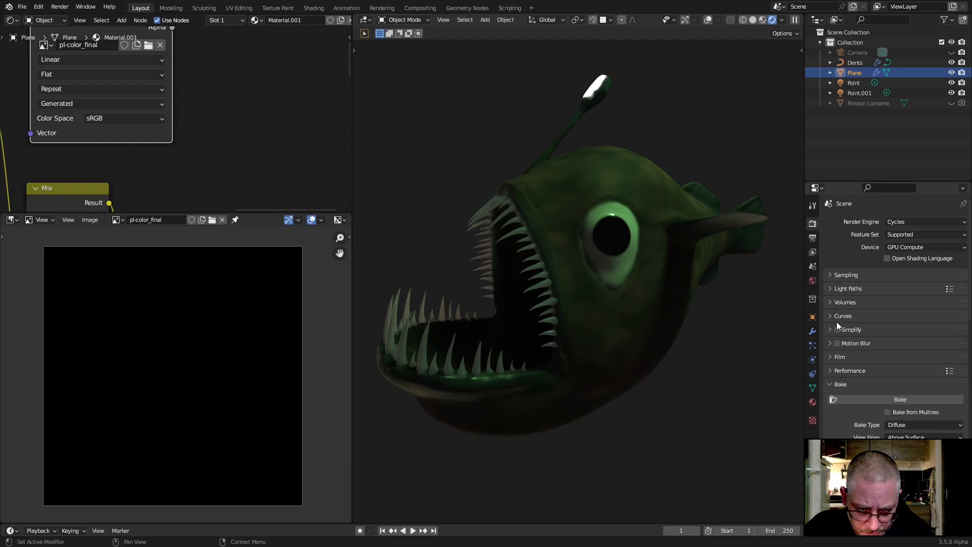
click(869, 401)
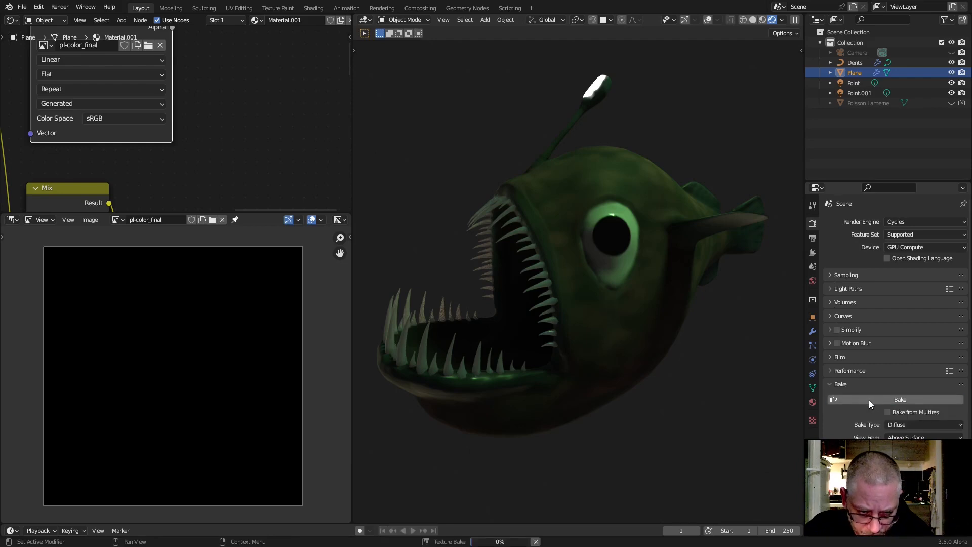
scroll(864, 354, down, 6)
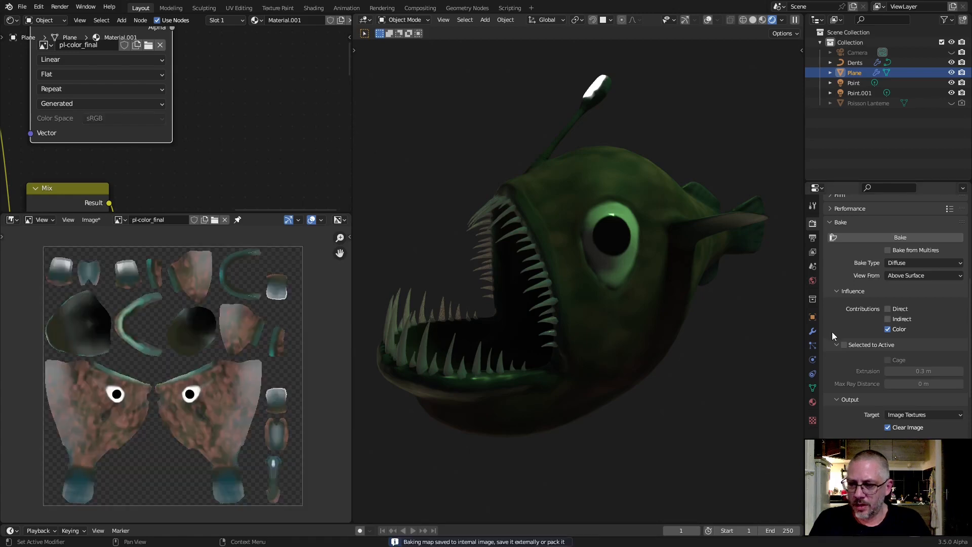
- Delete the Voronoi, ColorRamp, mask, old colour and Mix nodes that fed the Principled BSDF's Base Color
middle_drag(243, 152, 324, 124)
scroll(208, 144, down, 5)
drag(88, 118, 236, 179)
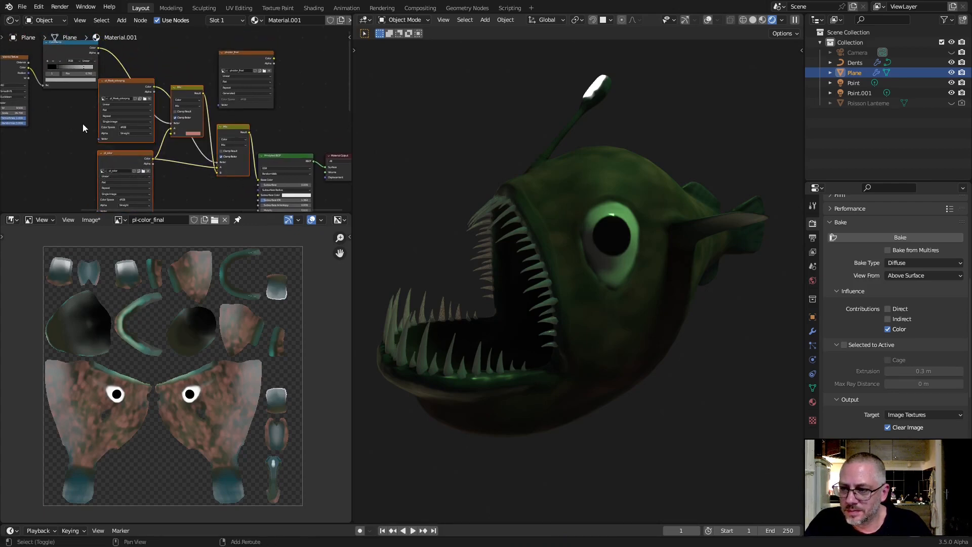
middle_drag(53, 130, 133, 147)
shift+drag(102, 175, 3, 102)
key(x)
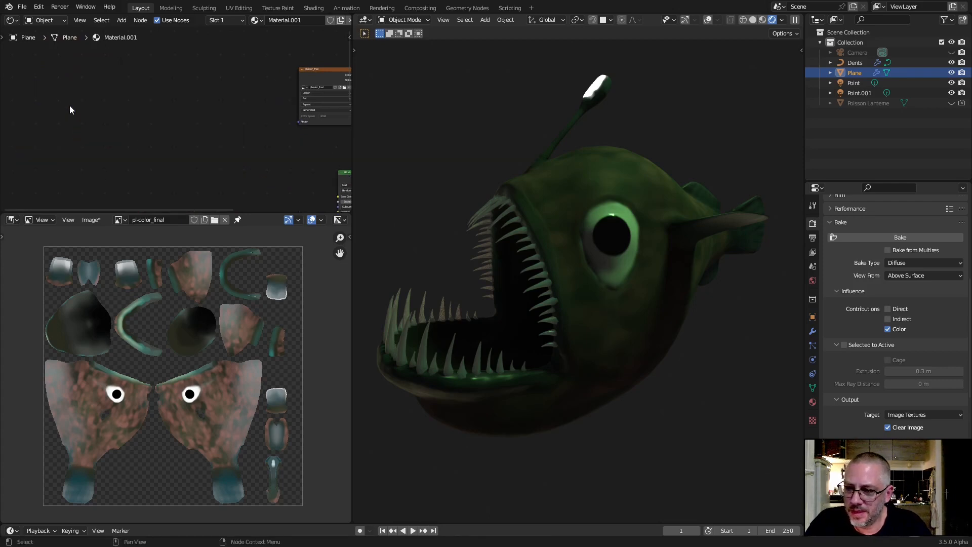
- Move the pl-color_final texture node beside the Principled BSDF's Base Color input
key(Home)
drag(208, 50, 159, 155)
scroll(182, 179, up, 3)
middle_drag(182, 175, 133, 74)
- Save the baked pl-color_final image and connect its node's Color output to the Principled BSDF's Base Color
click(99, 219)
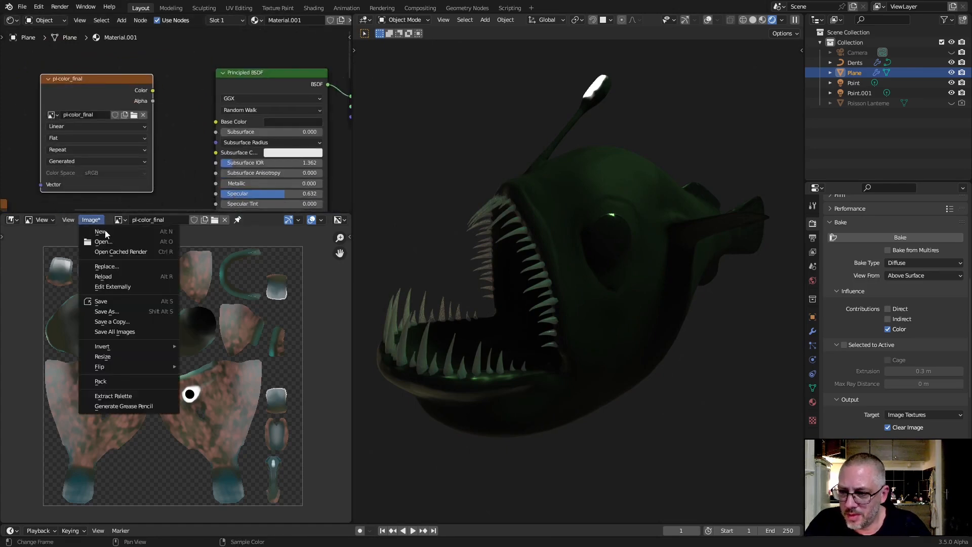
click(132, 302)
click(649, 414)
drag(154, 90, 216, 121)
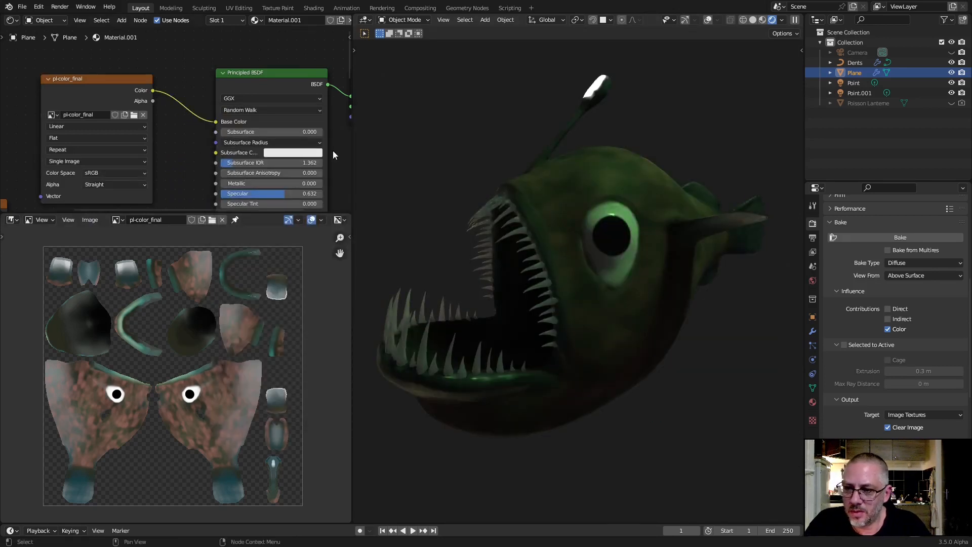
- Check the baked colour on the fish and close the image and node editors so the rendered viewport fills their space
middle_drag(641, 256, 650, 323)
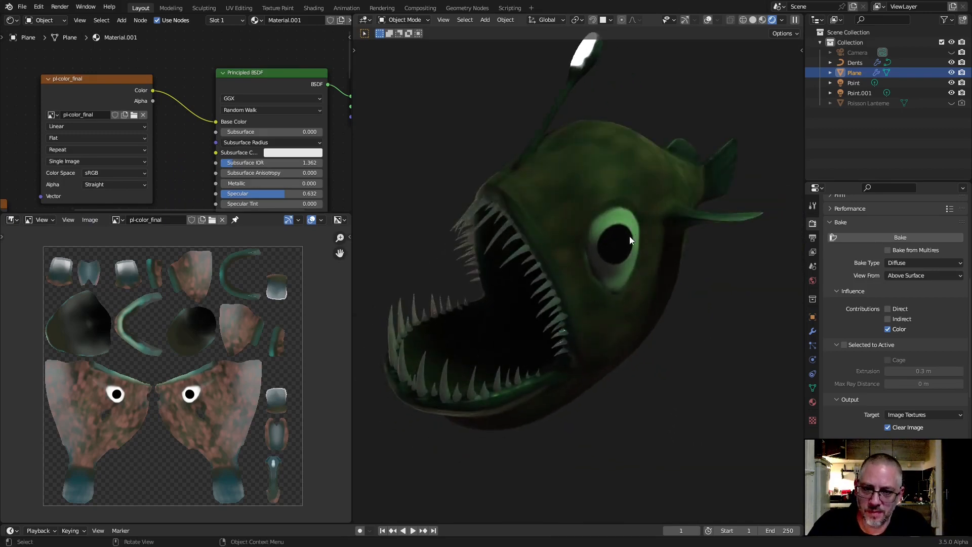
scroll(630, 236, down, 2)
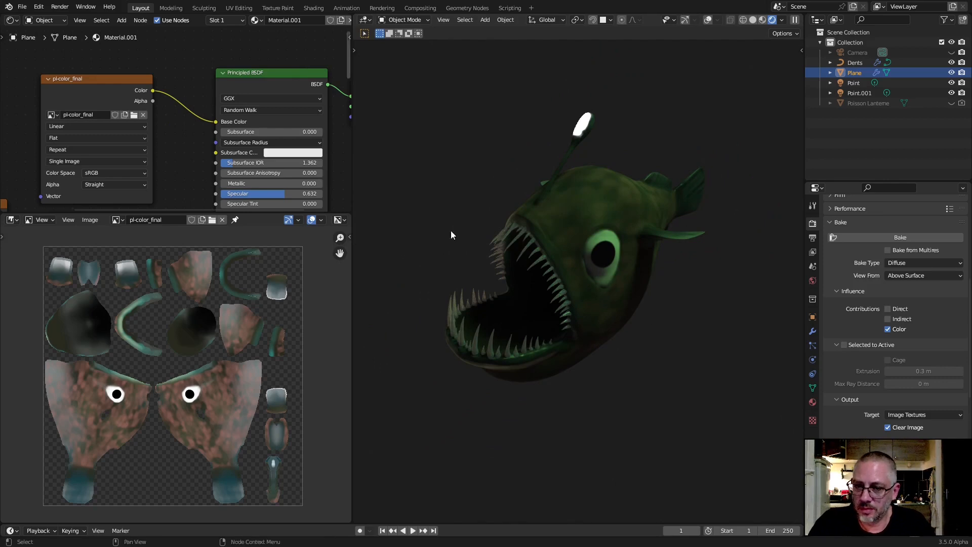
mouse_move(671, 300)
middle_down()
mouse_move(666, 284)
mouse_move(675, 290)
middle_up()
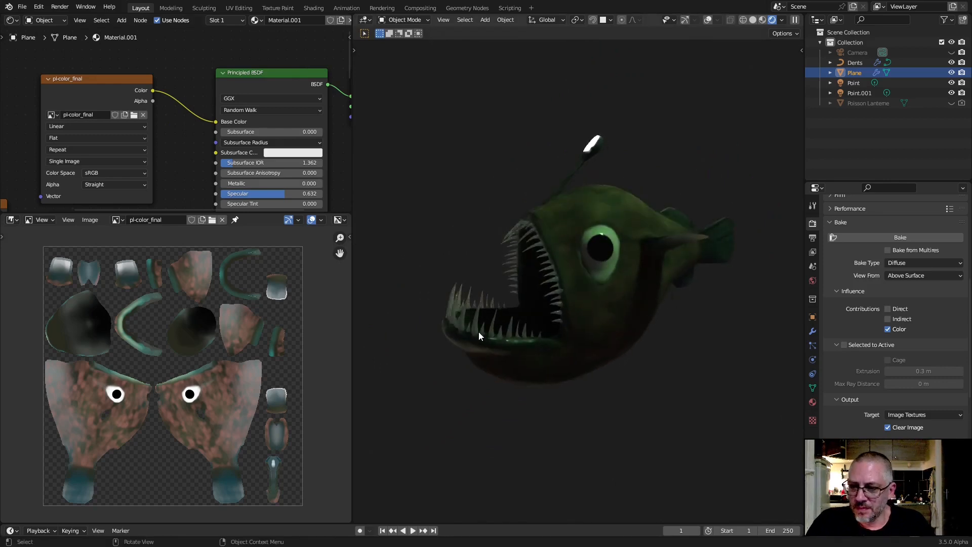
middle_drag(611, 316, 603, 331)
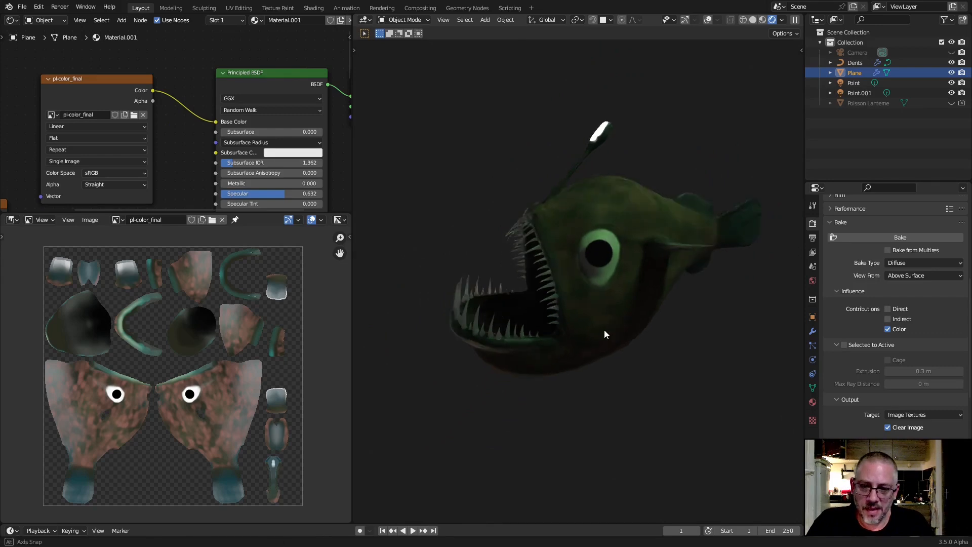
scroll(405, 318, up, 1)
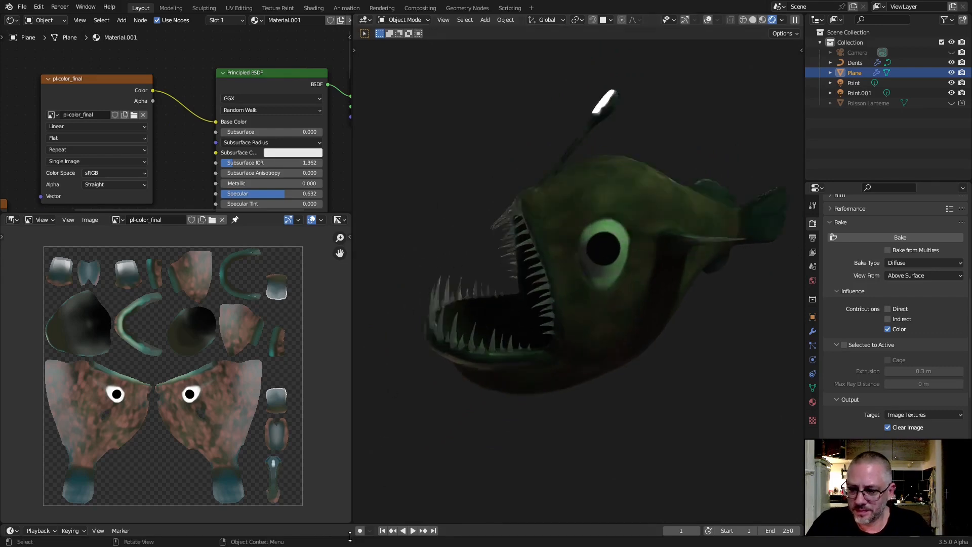
drag(353, 517, 349, 461)
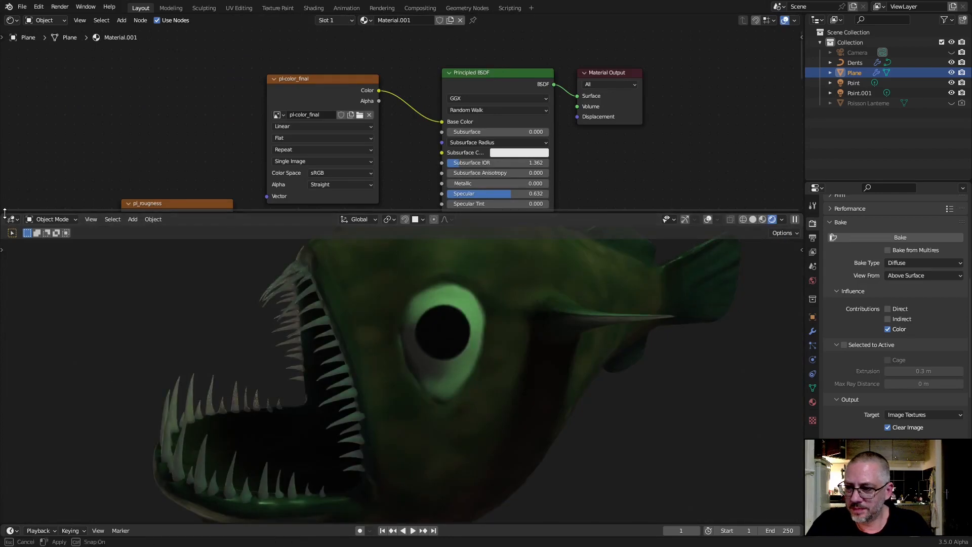
drag(3, 217, 36, 196)
middle_drag(372, 280, 436, 250)
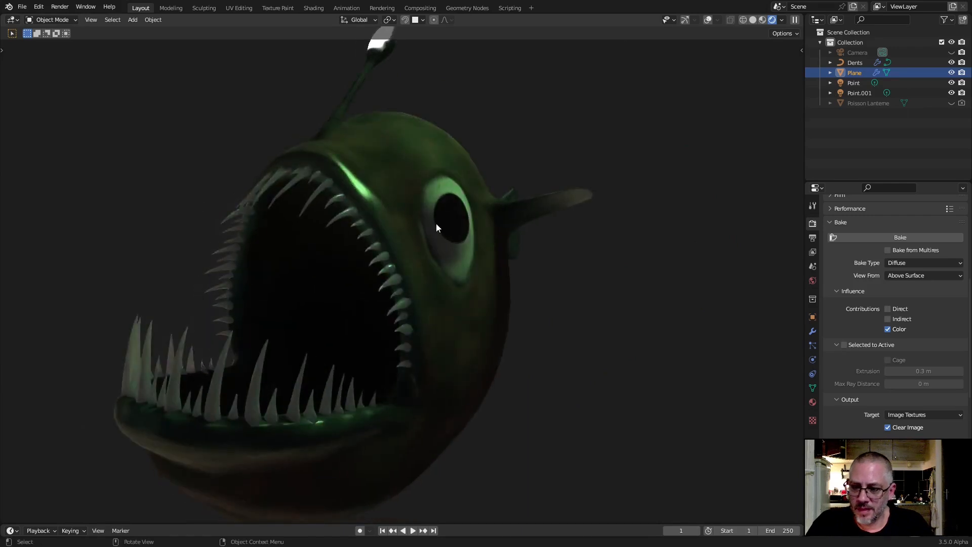
- Set the fish material's Subsurface to 0.3
click(812, 401)
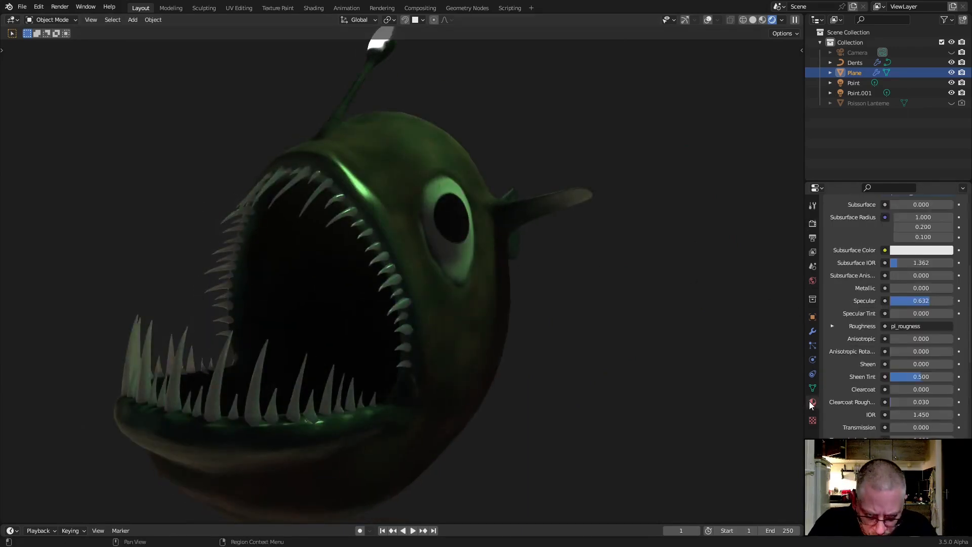
scroll(922, 228, up, 1)
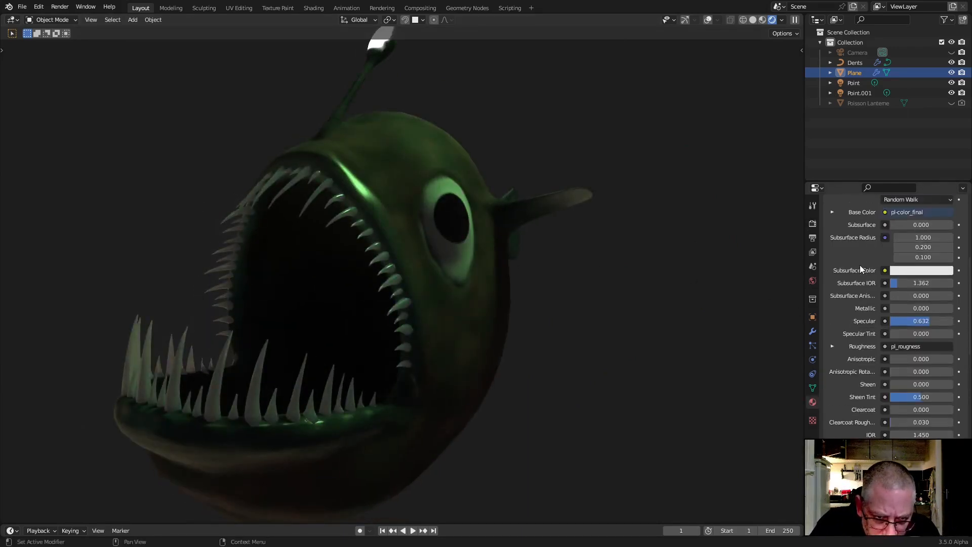
click(927, 227)
text(0.3)
key(Return)
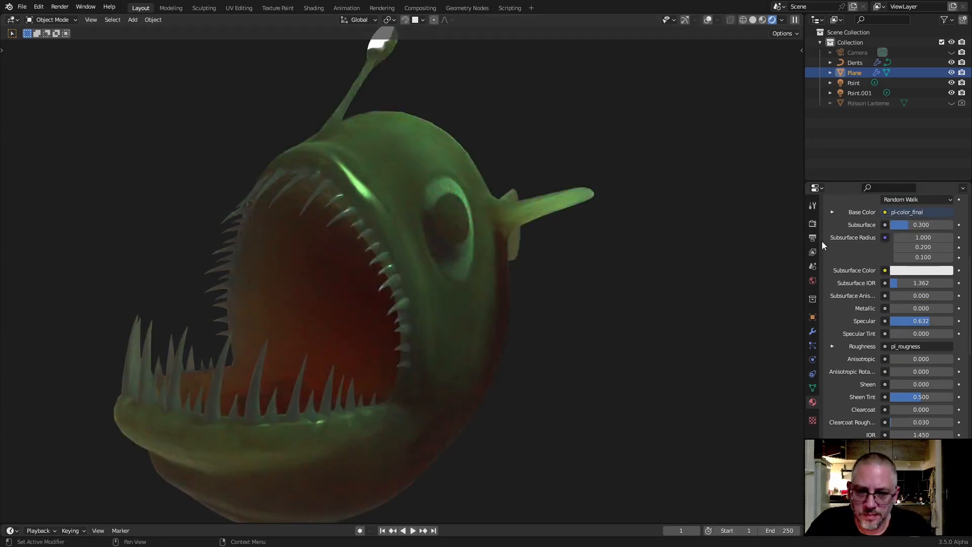
- Enlarge the timeline area and turn it into a Shader Editor showing the World node tree
click(813, 281)
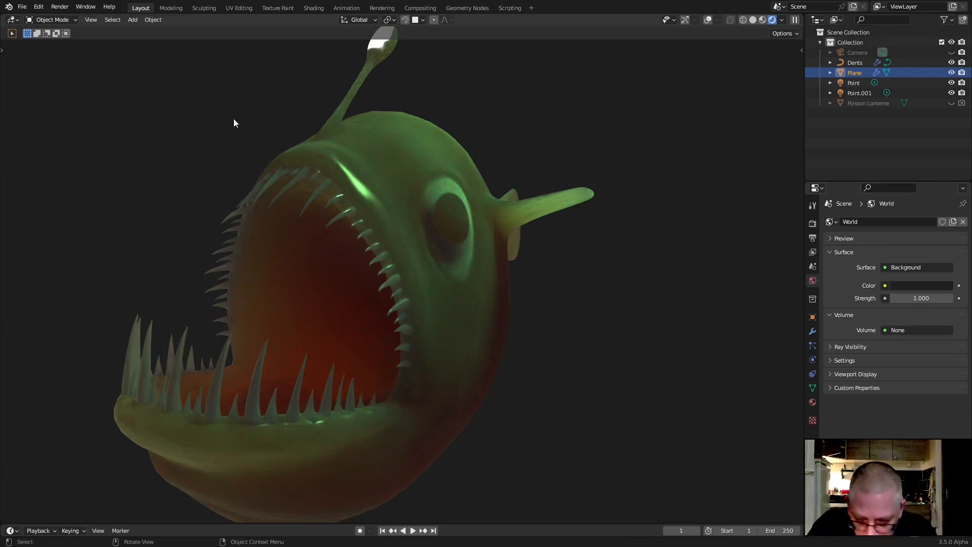
drag(222, 525, 253, 273)
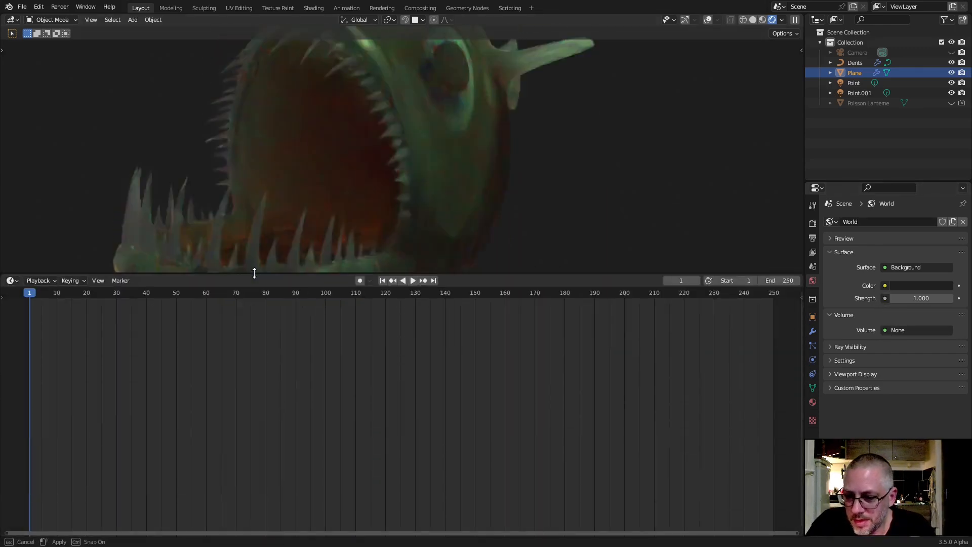
click(16, 280)
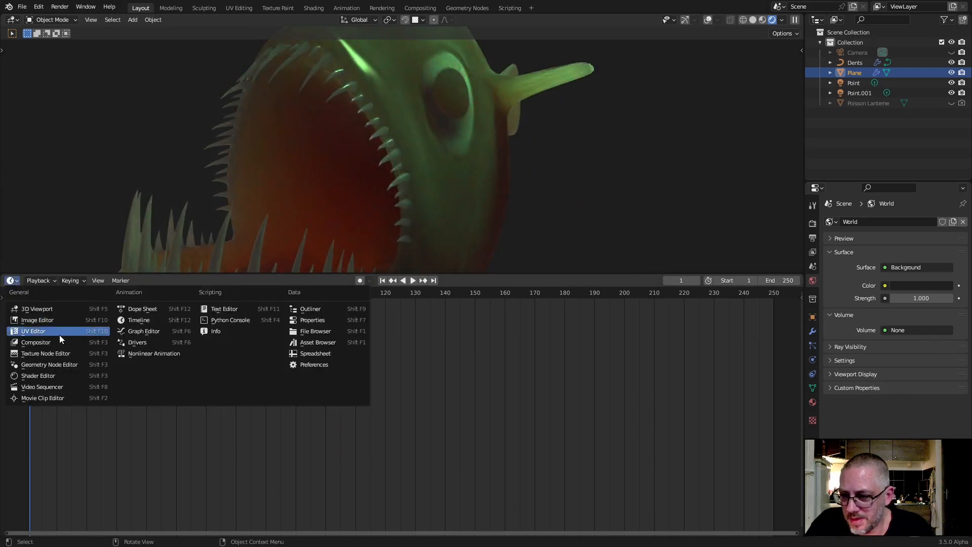
click(66, 379)
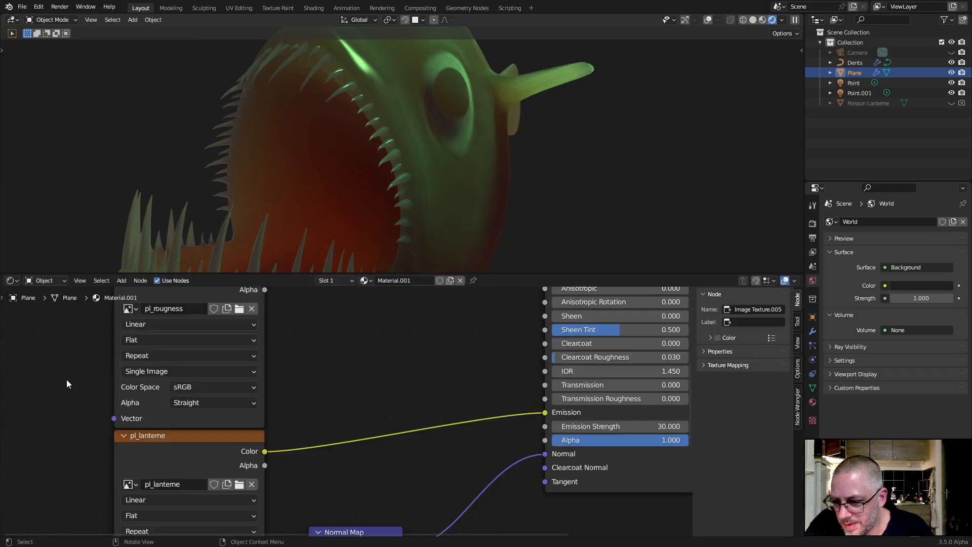
click(41, 281)
click(53, 302)
- Connect the Principled Volume node to the World Output's Volume input and close the Shader Editor area
middle_drag(68, 309, 180, 332)
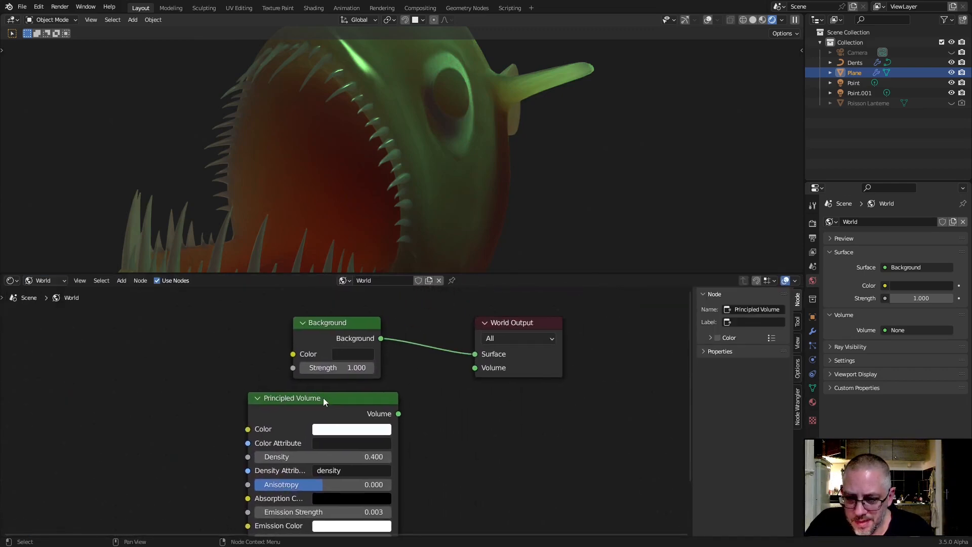
drag(399, 413, 488, 370)
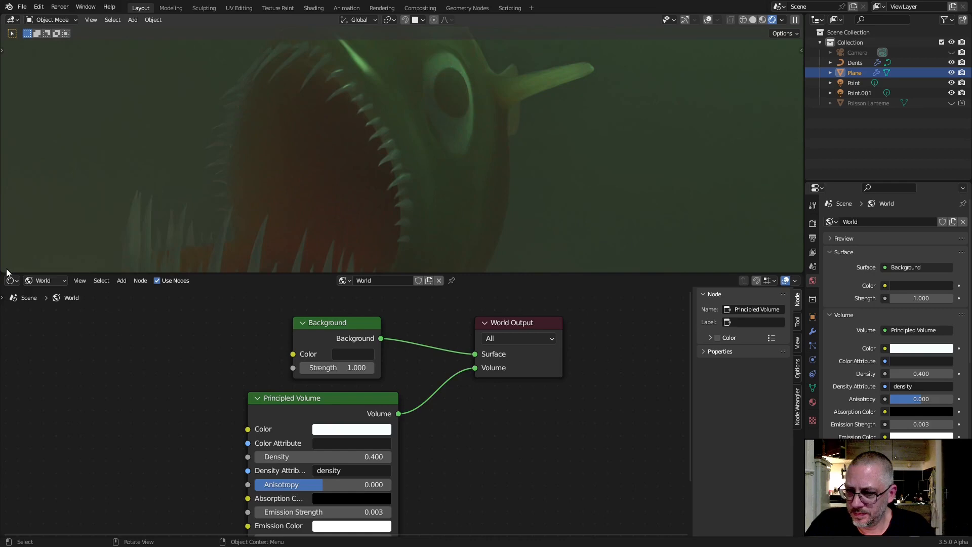
drag(4, 269, 302, 283)
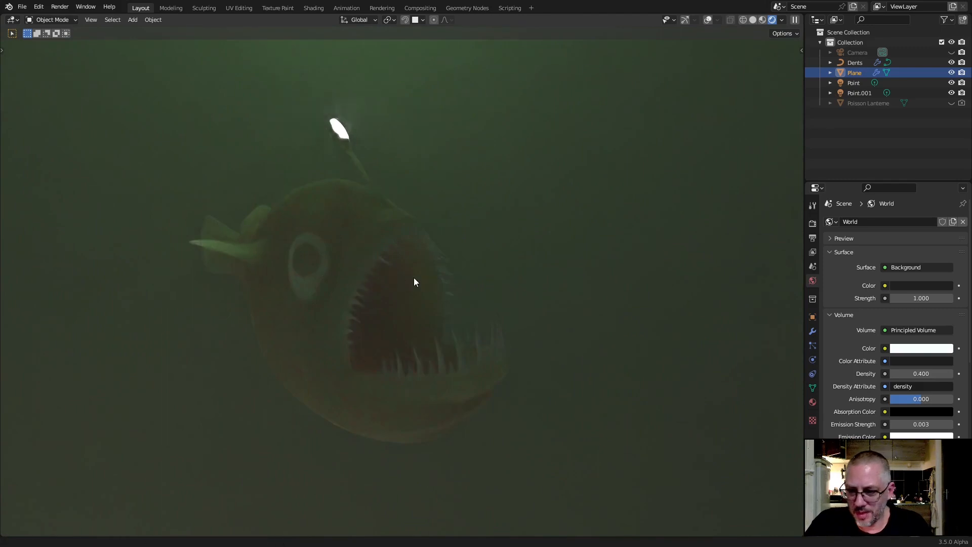
- Examine the fish in the volumetric water from several angles and review the Principled BSDF settings of the Dents teeth object
scroll(421, 272, up, 3)
middle_drag(420, 270, 411, 302)
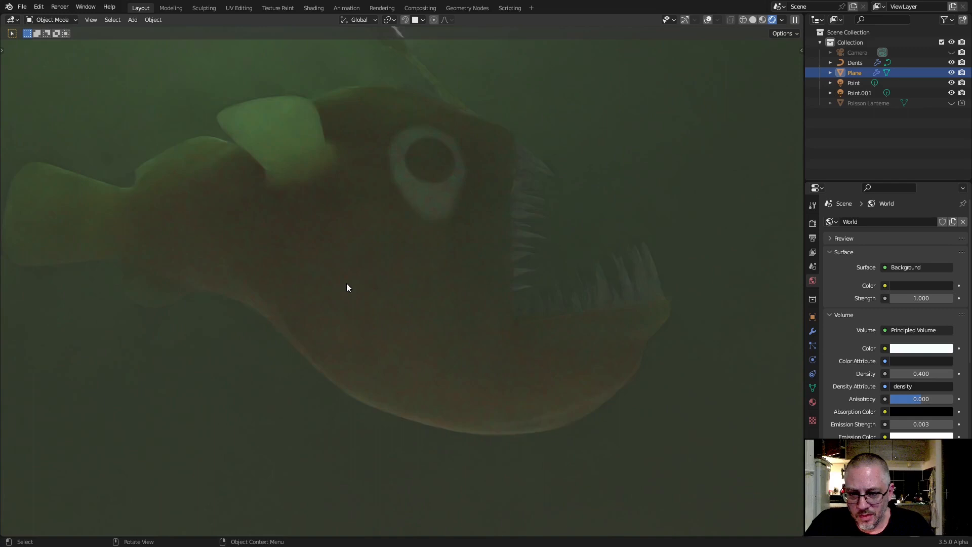
middle_drag(469, 368, 327, 278)
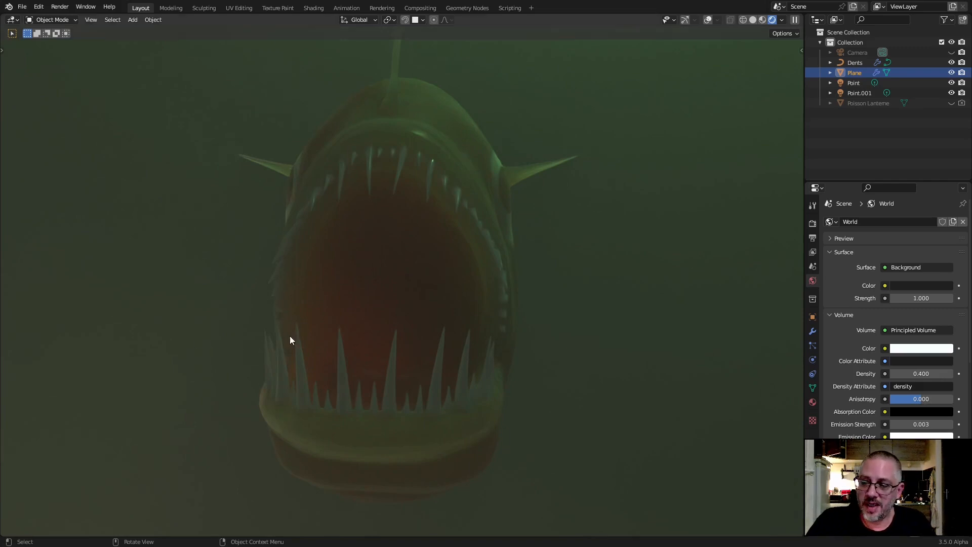
middle_drag(312, 364, 355, 366)
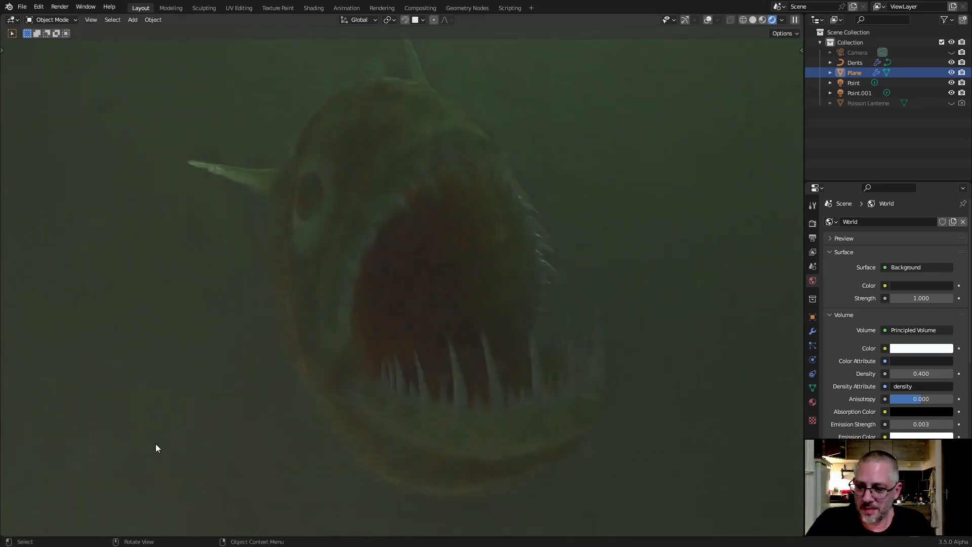
click(498, 393)
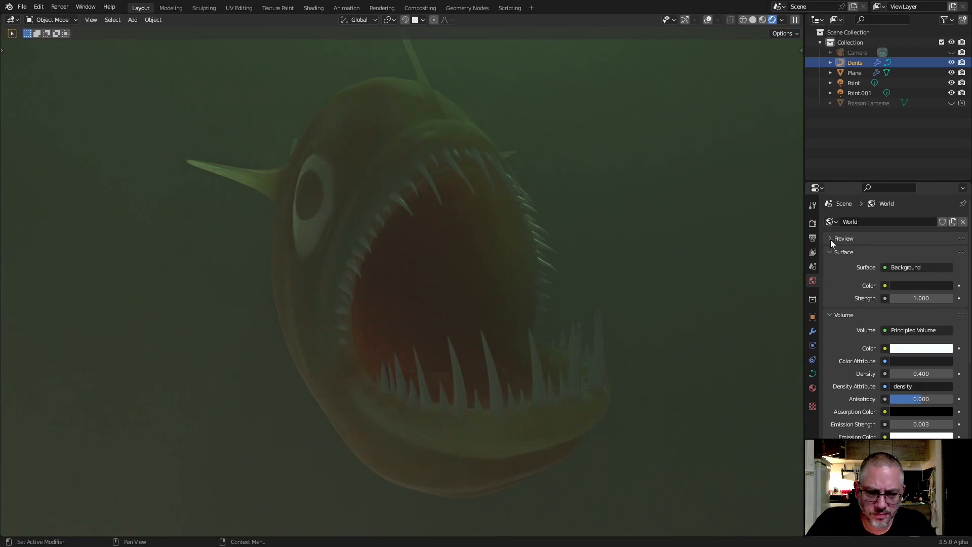
scroll(855, 329, down, 4)
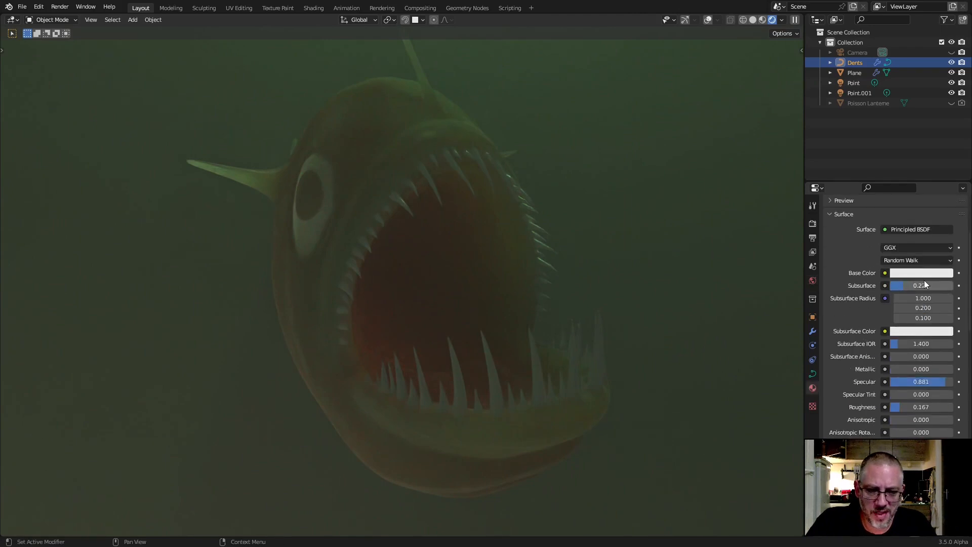
scroll(855, 293, down, 4)
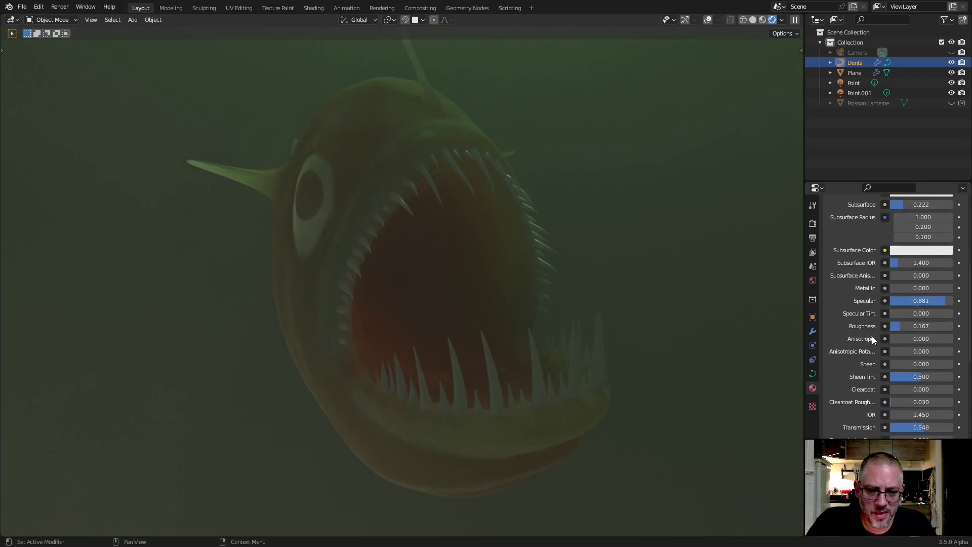
scroll(849, 354, down, 5)
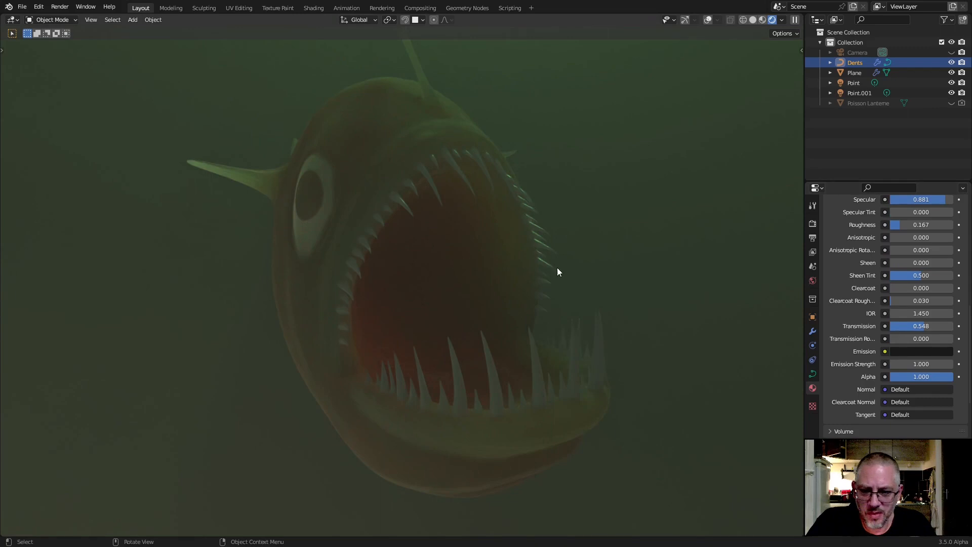
middle_drag(551, 230, 563, 186)
scroll(546, 111, up, 5)
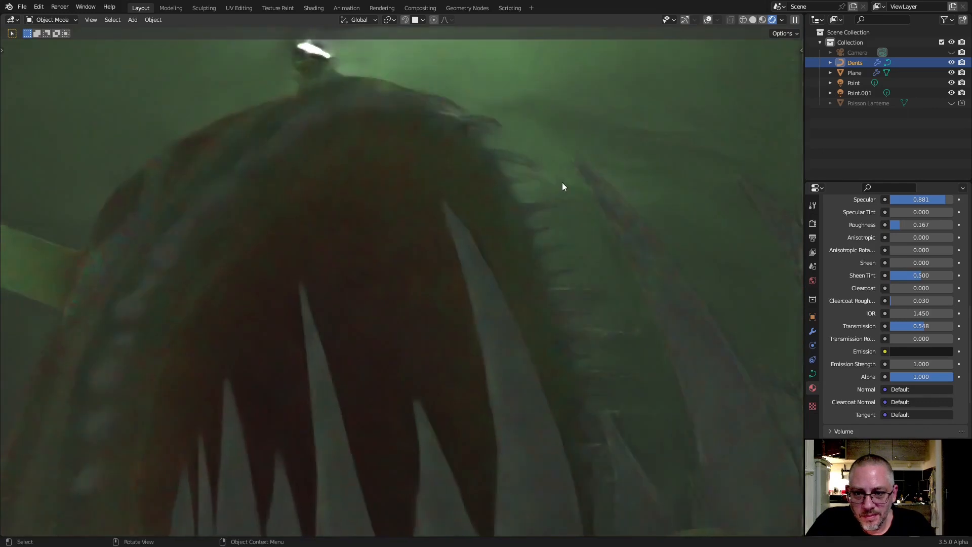
- Select the fish body and split the 3D viewport, turning the new area into a Shader Editor showing its Material.001 nodes
scroll(563, 185, up, 3)
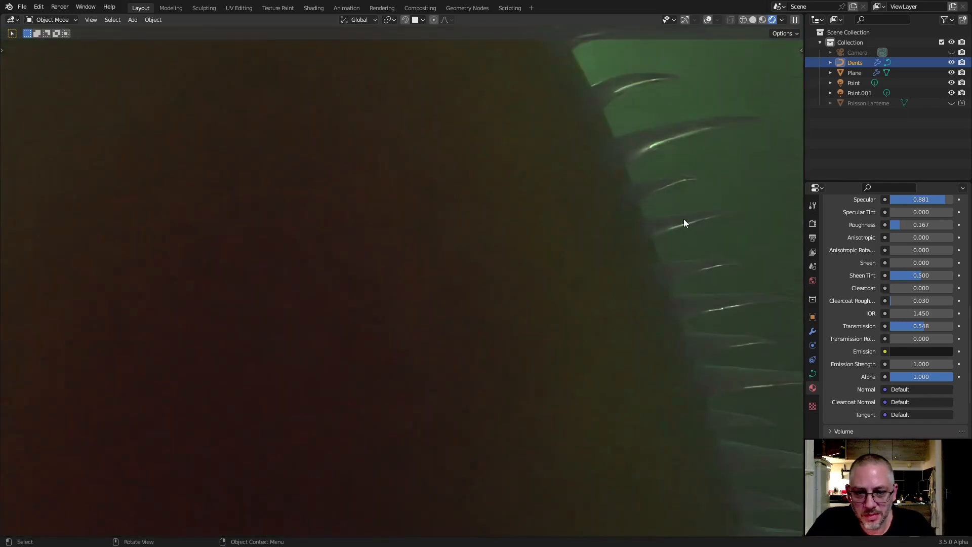
scroll(684, 219, down, 5)
mouse_move(537, 286)
middle_down()
mouse_move(500, 349)
mouse_move(553, 293)
mouse_move(527, 310)
mouse_move(582, 277)
mouse_move(527, 291)
middle_up()
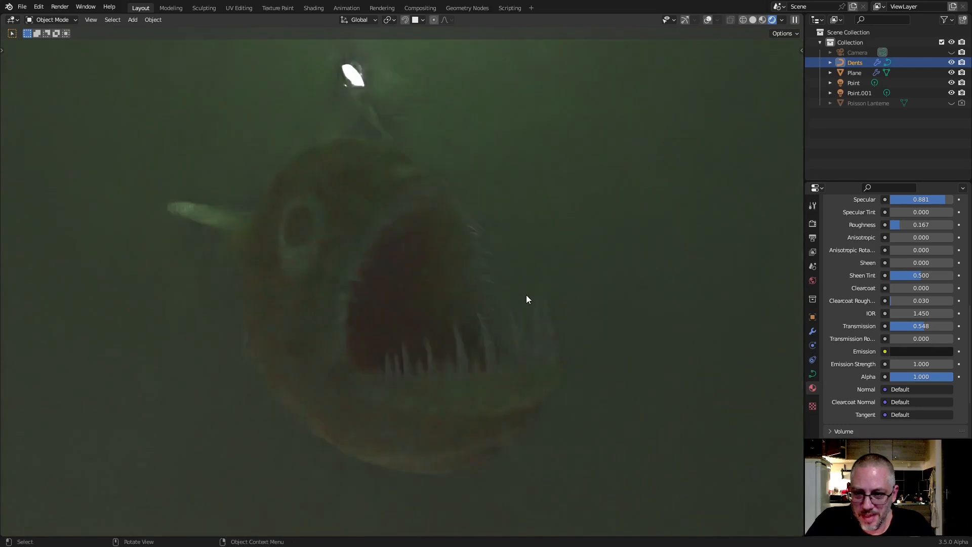
click(368, 190)
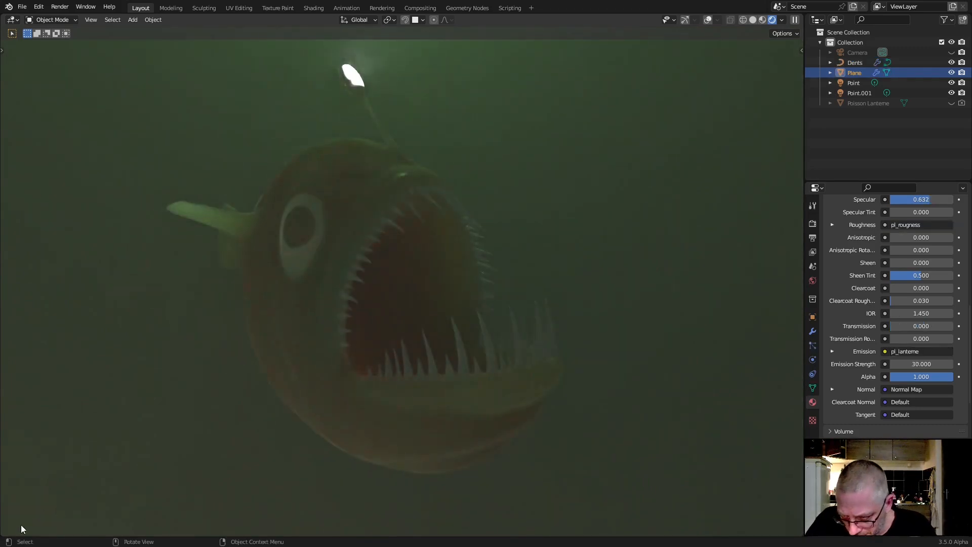
drag(6, 535, 373, 486)
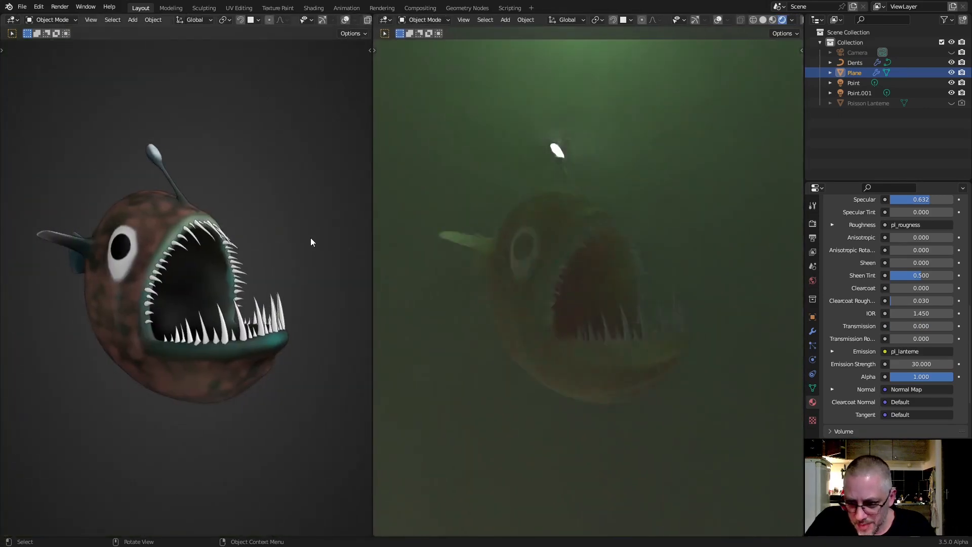
click(12, 20)
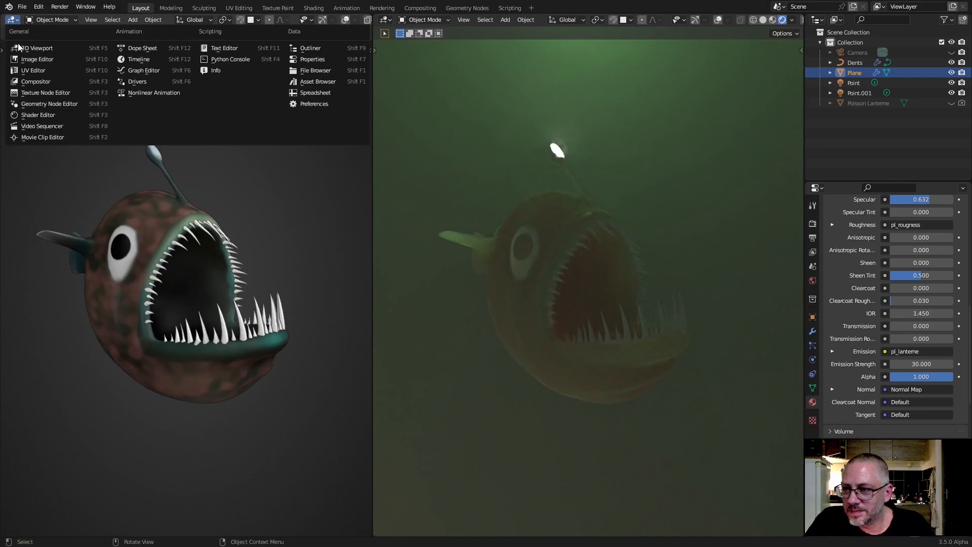
click(41, 116)
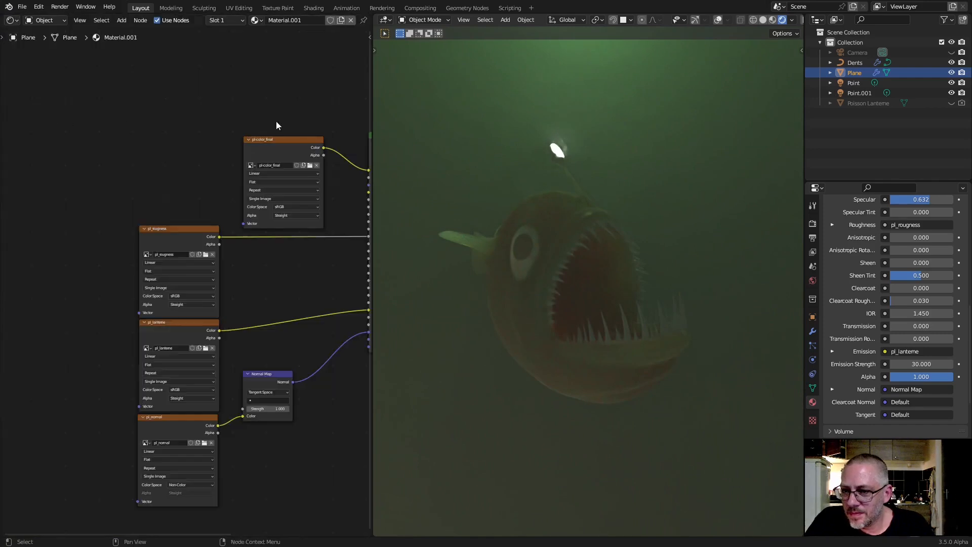
- Switch the viewport to Material Preview shading and align the pl-color_final texture node above the pl_rougness node
click(772, 20)
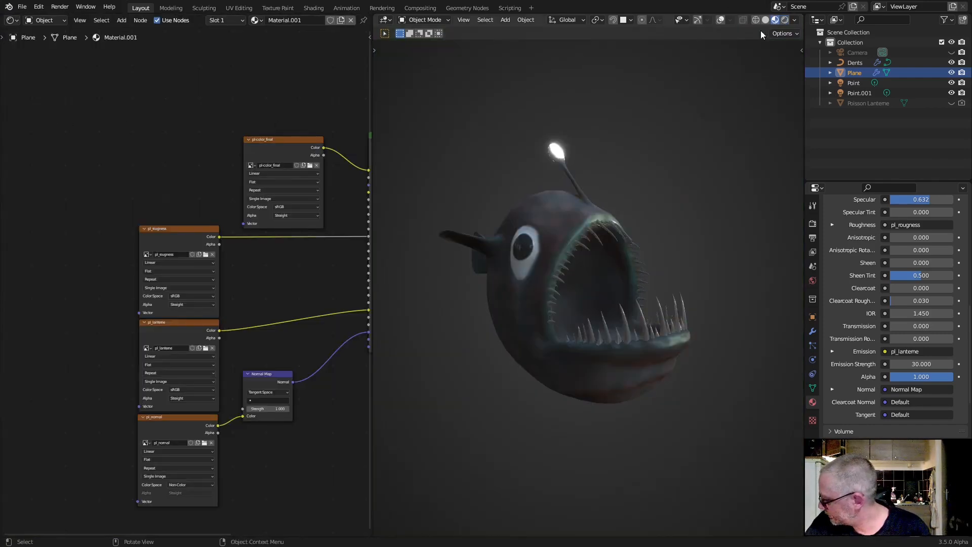
drag(288, 145, 185, 130)
middle_drag(566, 214, 596, 239)
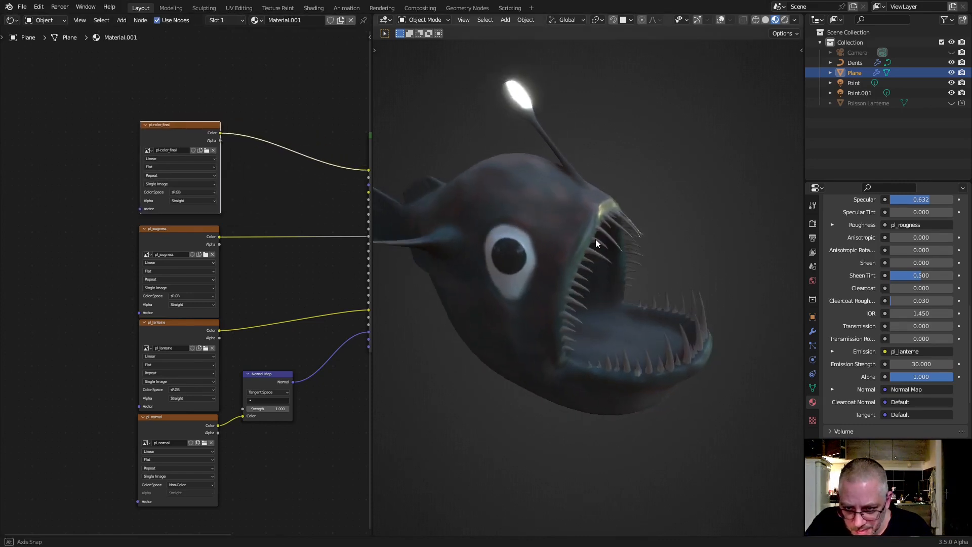
scroll(273, 188, up, 1)
middle_drag(294, 316, 210, 271)
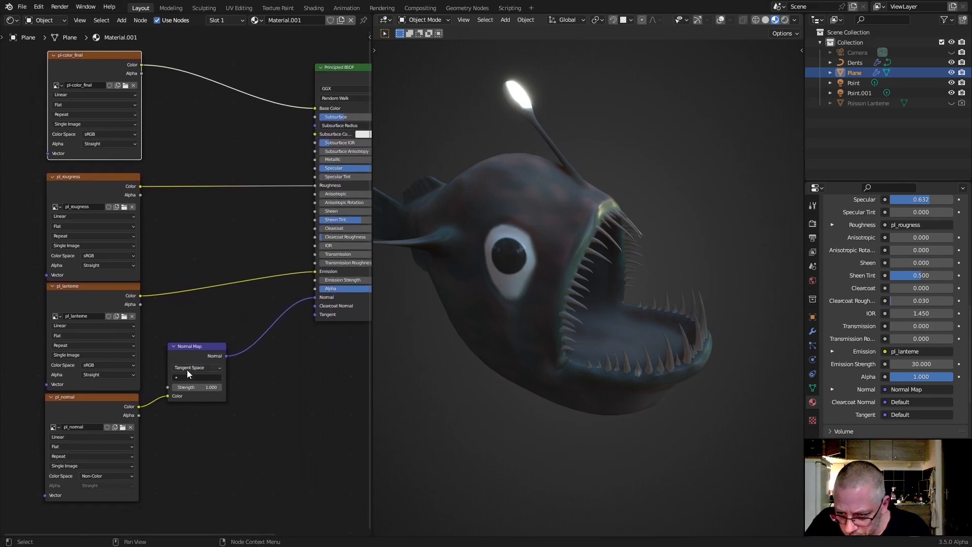
- Add a Bump node beside the Normal Map node and connect the Normal Map output to the Bump's Normal input
click(122, 20)
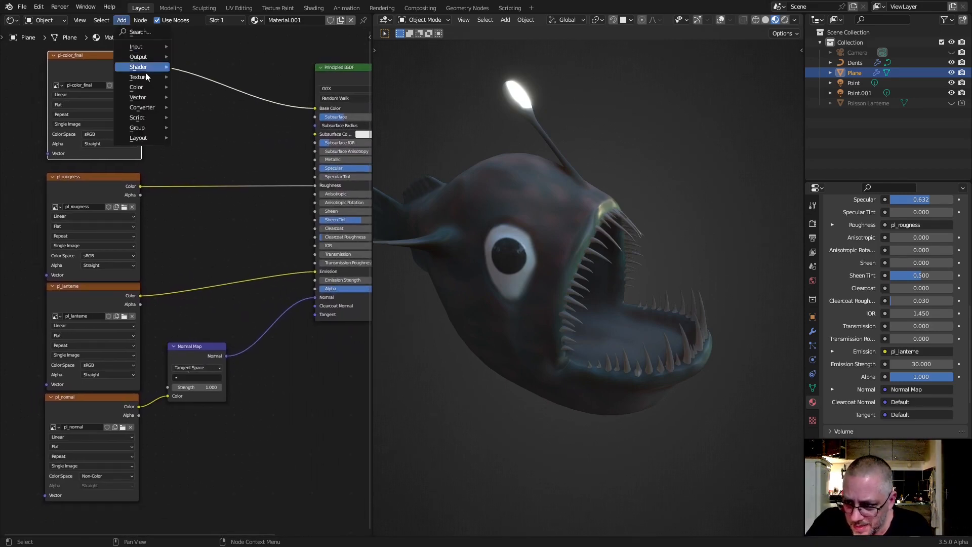
mouse_move(158, 110)
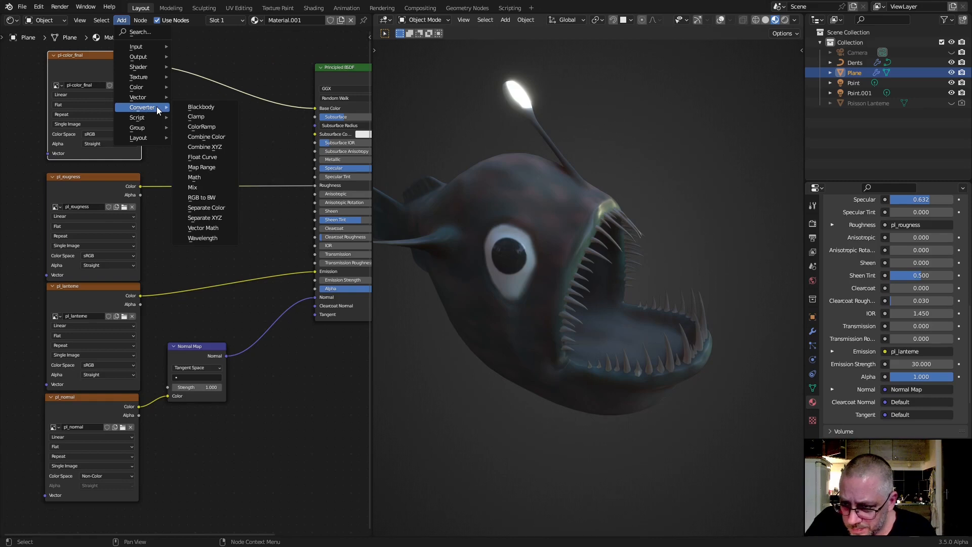
click(221, 99)
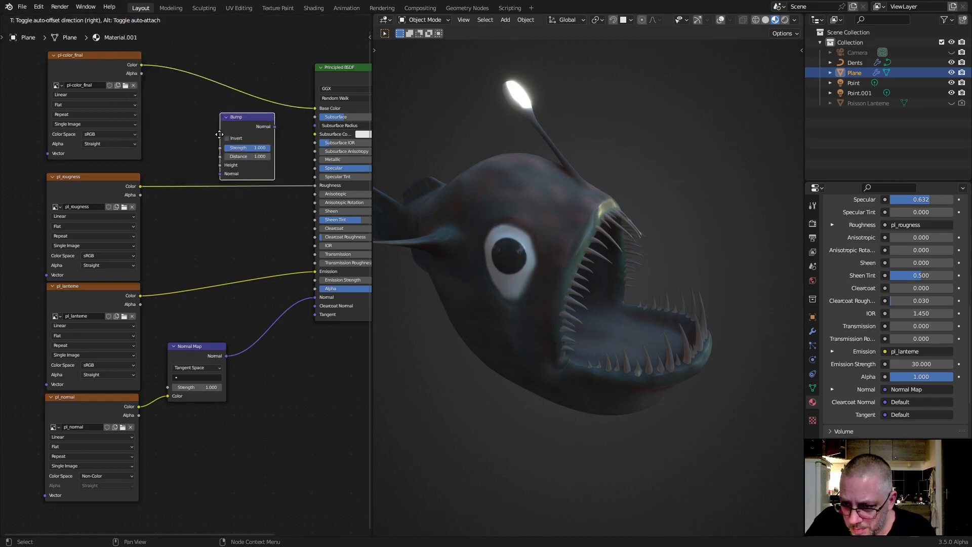
click(252, 361)
drag(228, 357, 258, 418)
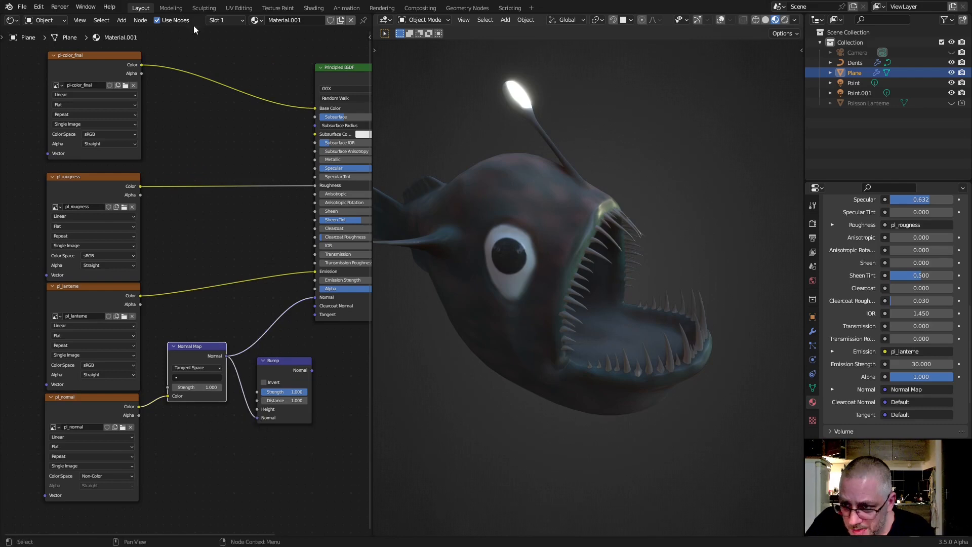
- Add an RGB to BW node, feed it the pl-color_final Color output, and connect its Val to the Bump's Height
click(121, 20)
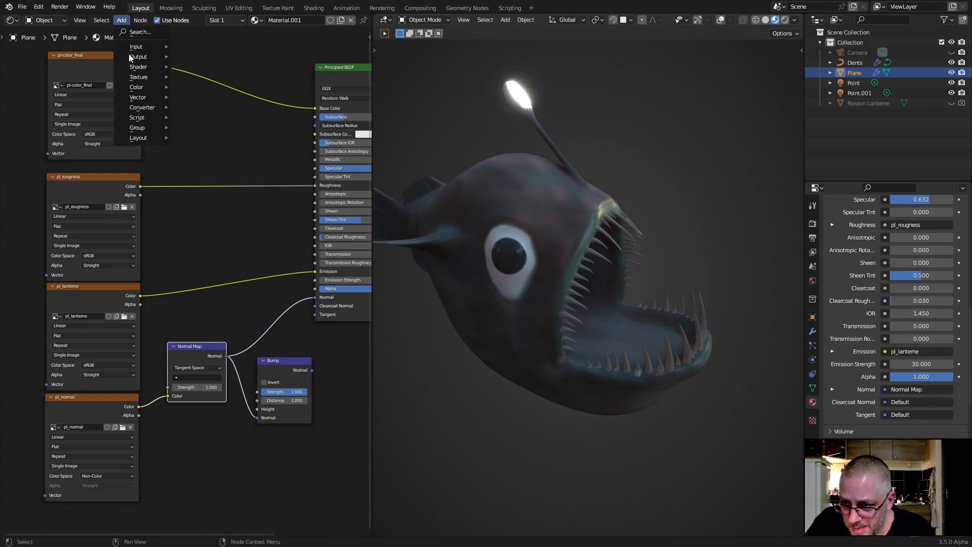
mouse_move(146, 107)
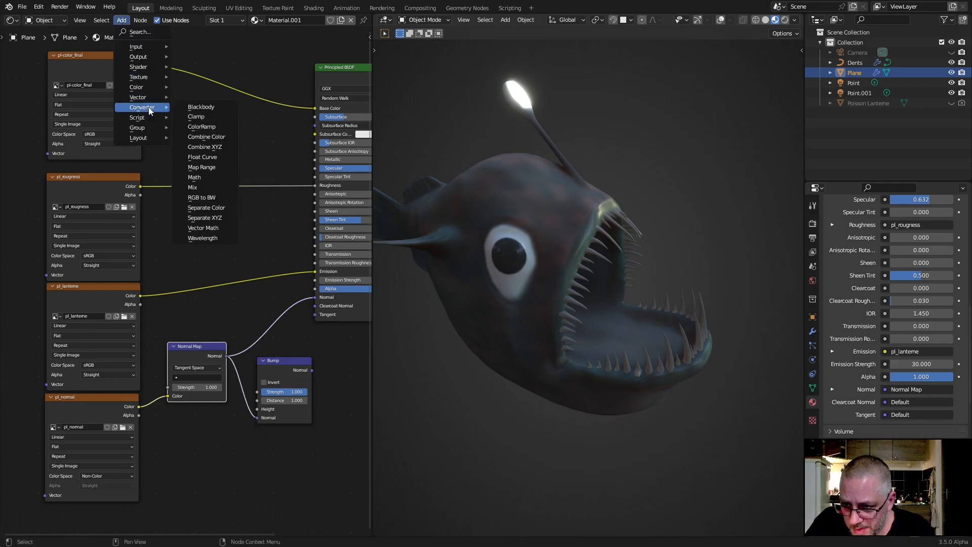
click(216, 198)
click(216, 229)
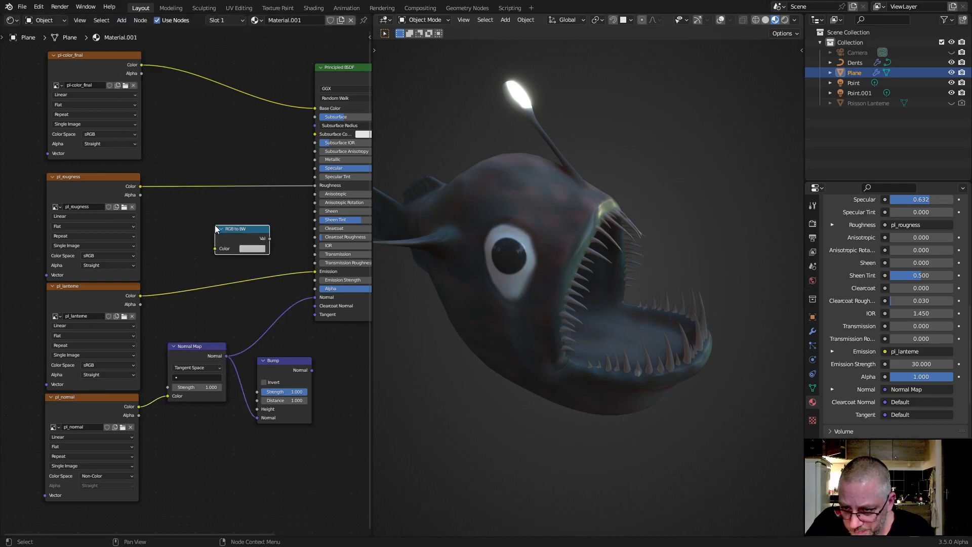
drag(141, 65, 261, 410)
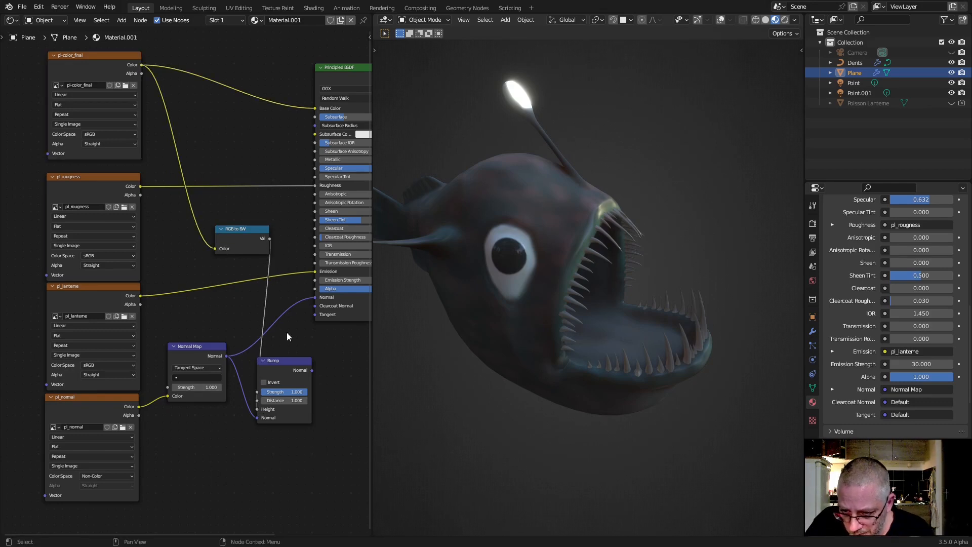
- Reposition the RGB to BW and Bump nodes to space out their links in the fish material
drag(263, 230, 226, 248)
drag(287, 362, 292, 342)
scroll(301, 367, up, 5)
scroll(305, 375, up, 2)
middle_drag(305, 374, 194, 284)
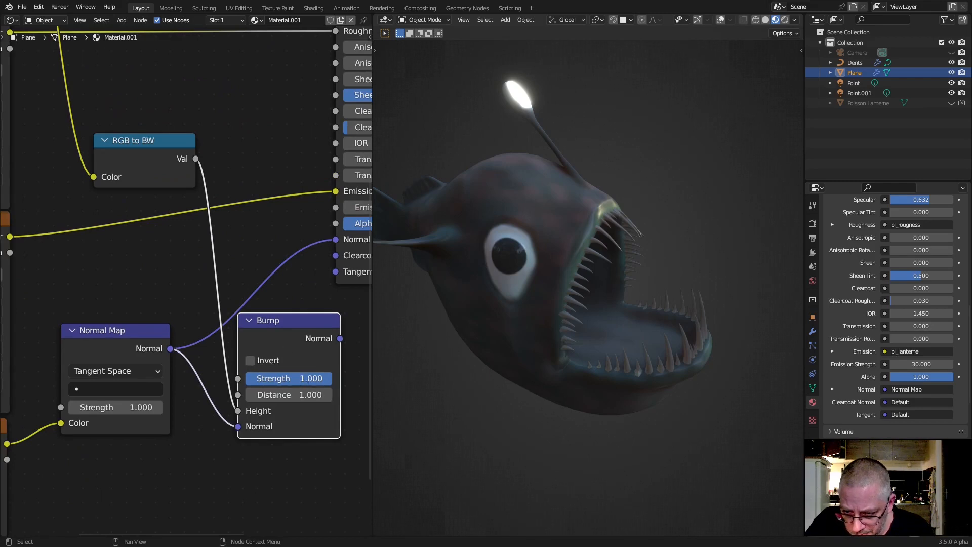
click(304, 375)
key(Return)
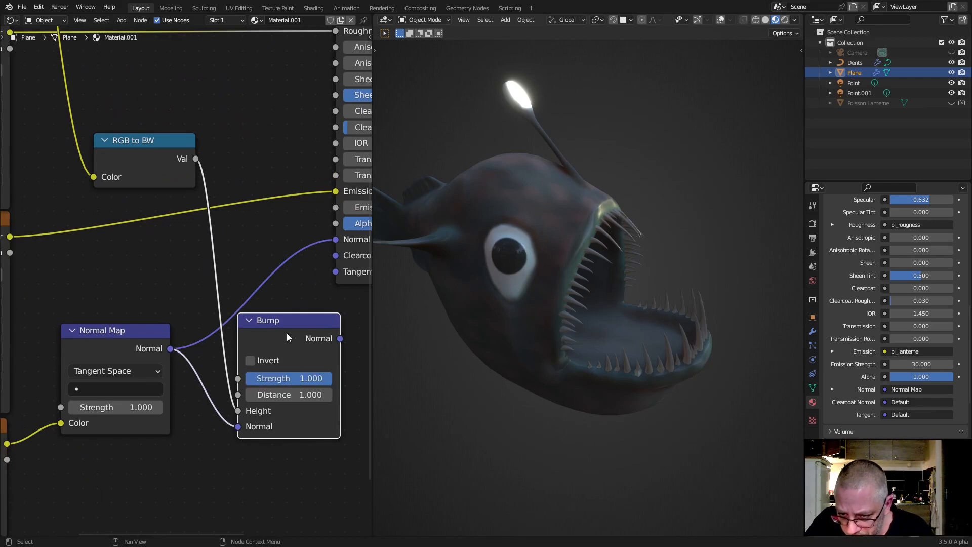
mouse_move(239, 415)
mouse_down()
mouse_move(228, 390)
mouse_move(217, 412)
mouse_move(238, 411)
mouse_up()
- Switch the viewport to Rendered shading and connect the Bump node's Normal output to the Principled BSDF's Normal input
click(786, 20)
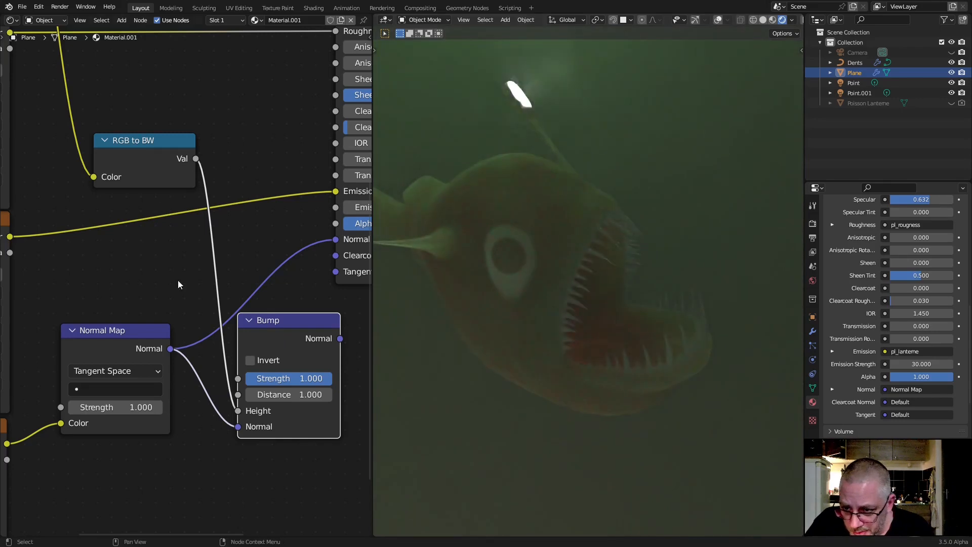
middle_drag(297, 326, 257, 329)
drag(300, 334, 296, 242)
drag(260, 316, 237, 244)
- Set the Bump node's Strength to 0.592, judging the skin relief on the rendered fish
middle_drag(487, 289, 397, 274)
scroll(363, 330, up, 3)
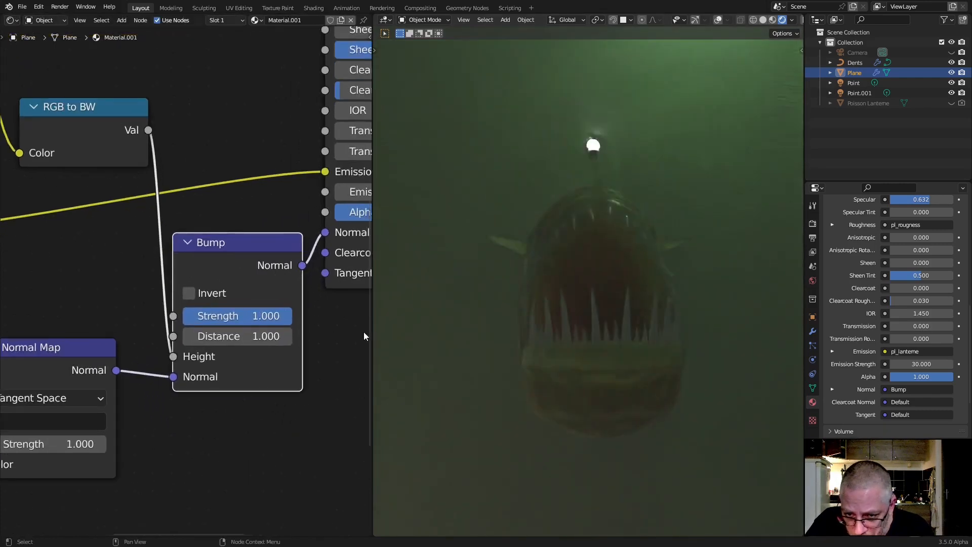
middle_drag(620, 298, 586, 297)
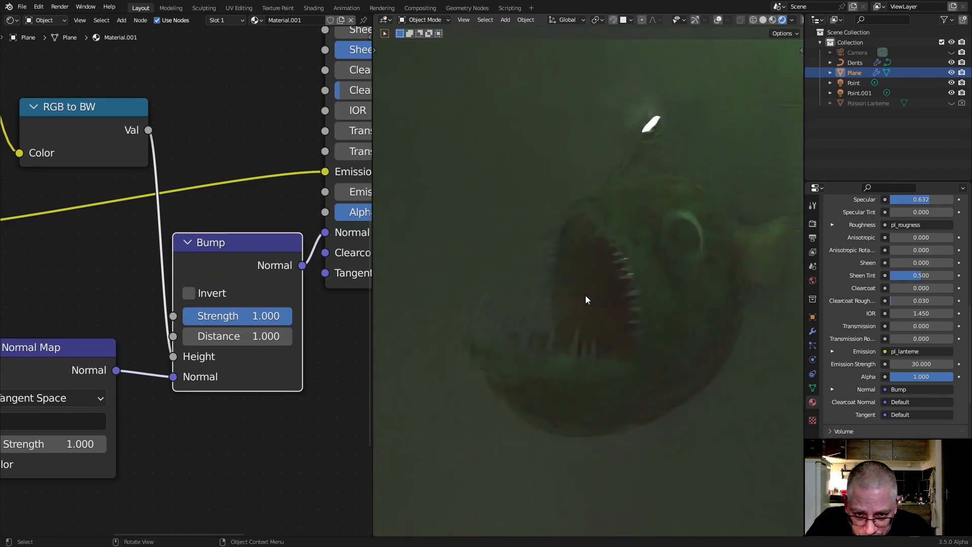
drag(269, 316, 247, 316)
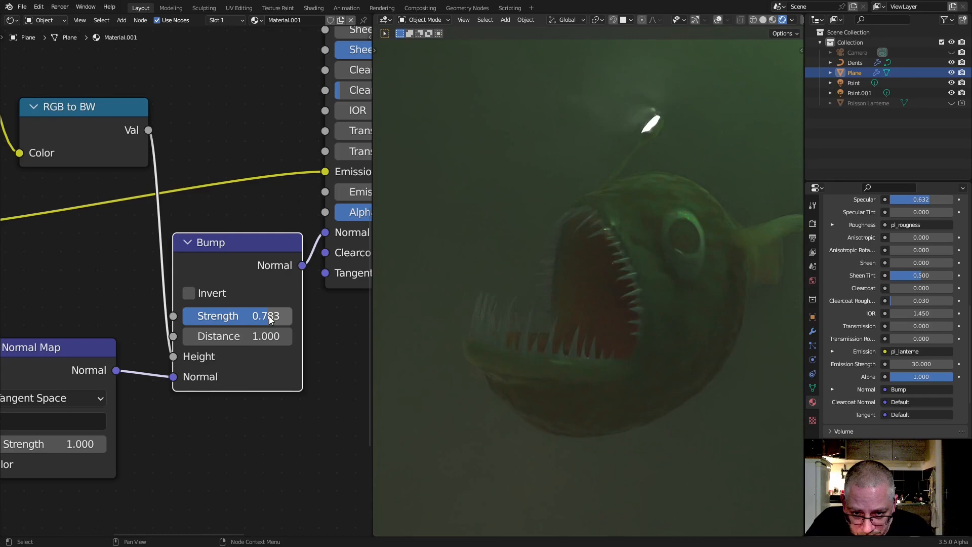
drag(247, 316, 226, 316)
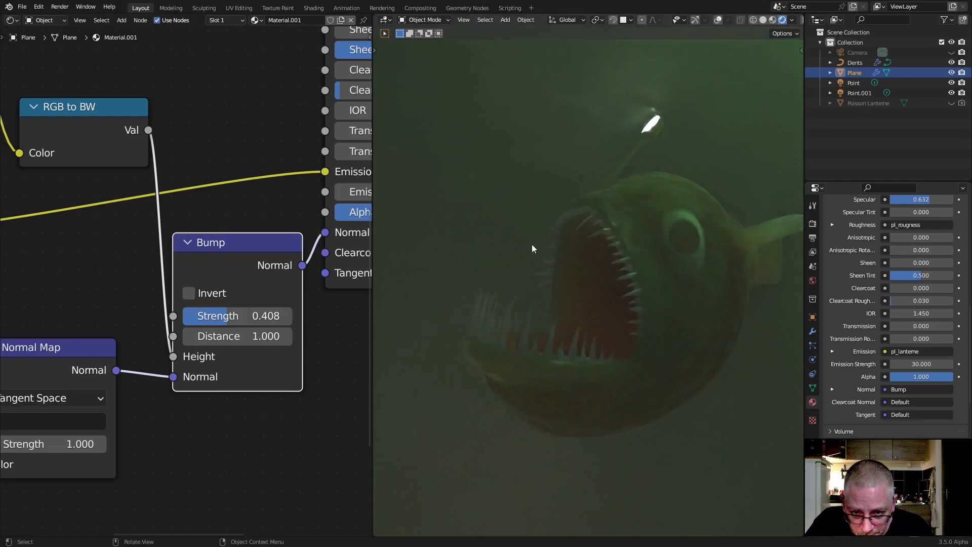
drag(222, 326, 249, 319)
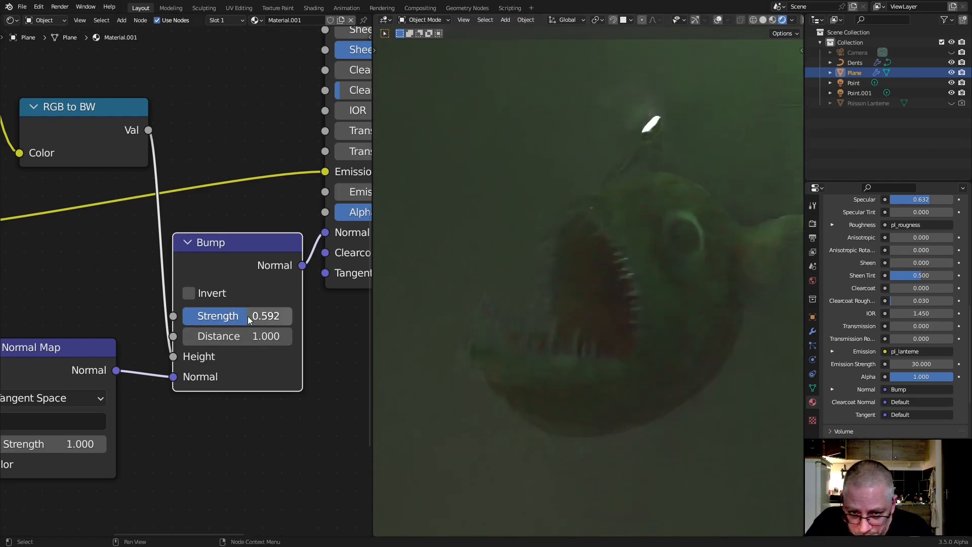
- Check the bumped fish from other angles and tidy the positions of the RGB to BW and Bump nodes
middle_drag(553, 398, 534, 357)
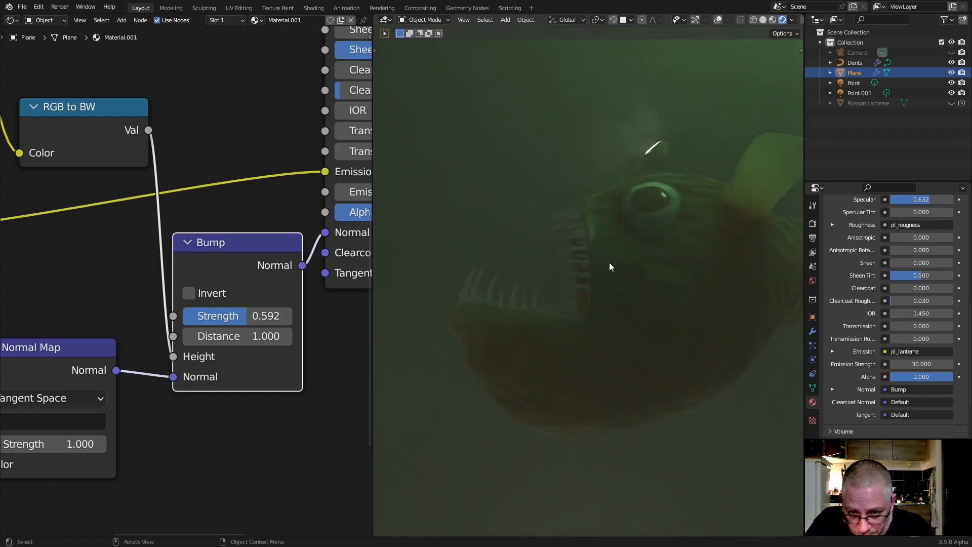
middle_drag(609, 267, 679, 311)
scroll(297, 278, down, 3)
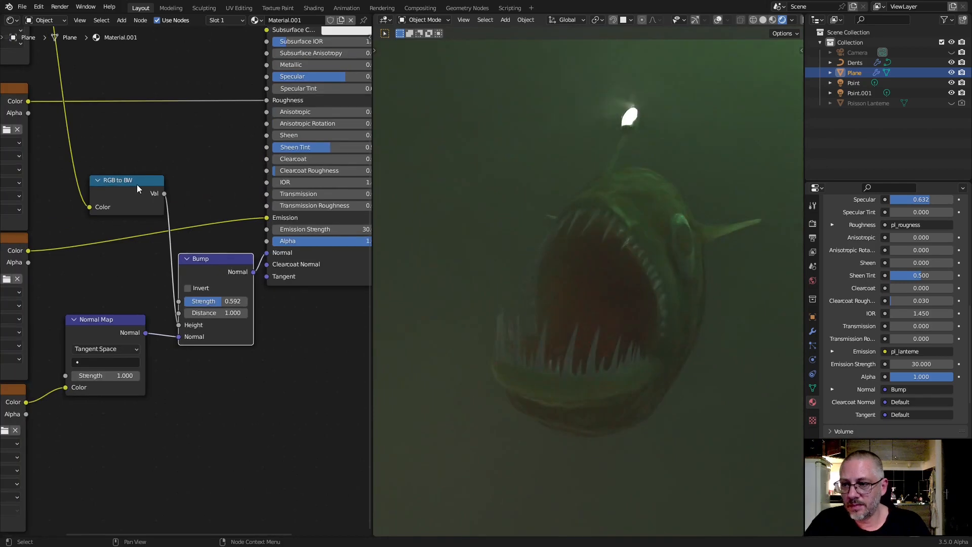
drag(137, 189, 118, 199)
drag(217, 259, 205, 244)
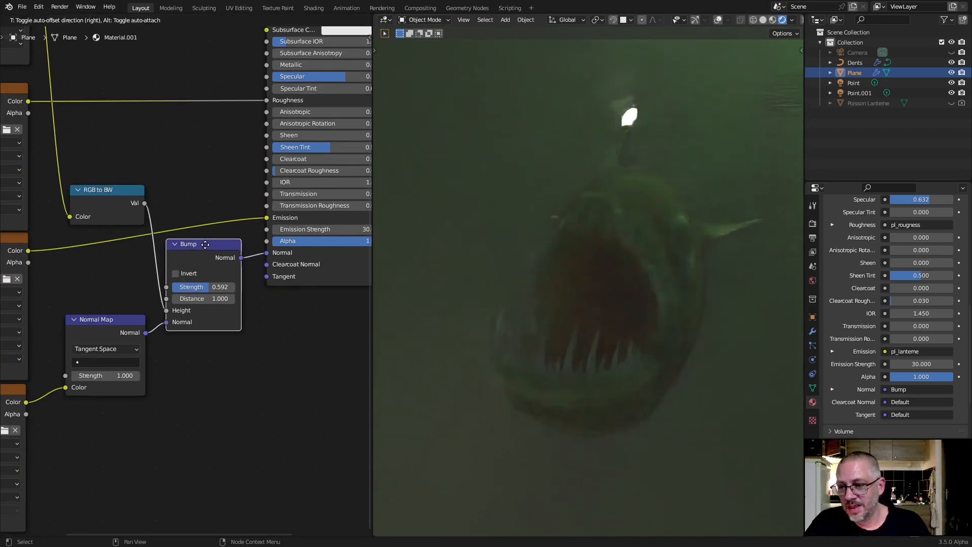